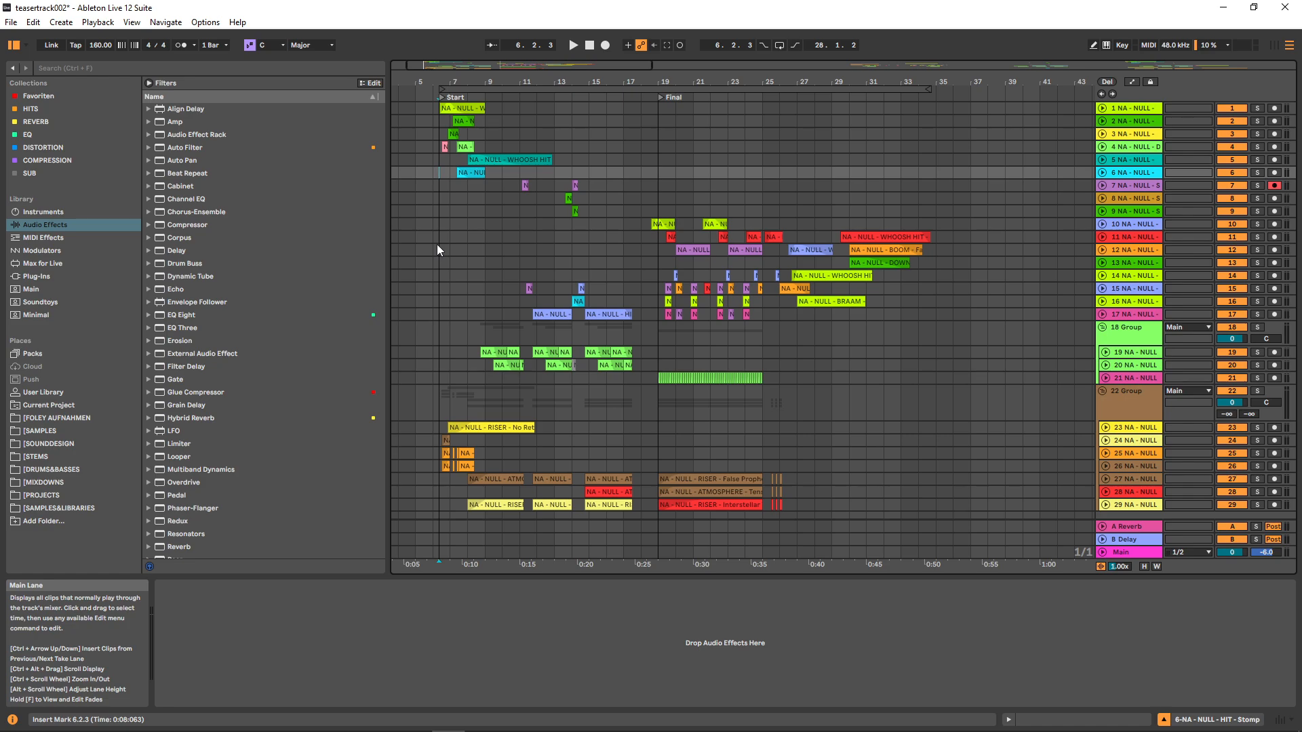
# Go through tracks 1 to 17 one after another to review the ungrouped sounds used in the arrangement.
pyautogui.click(1125, 108)
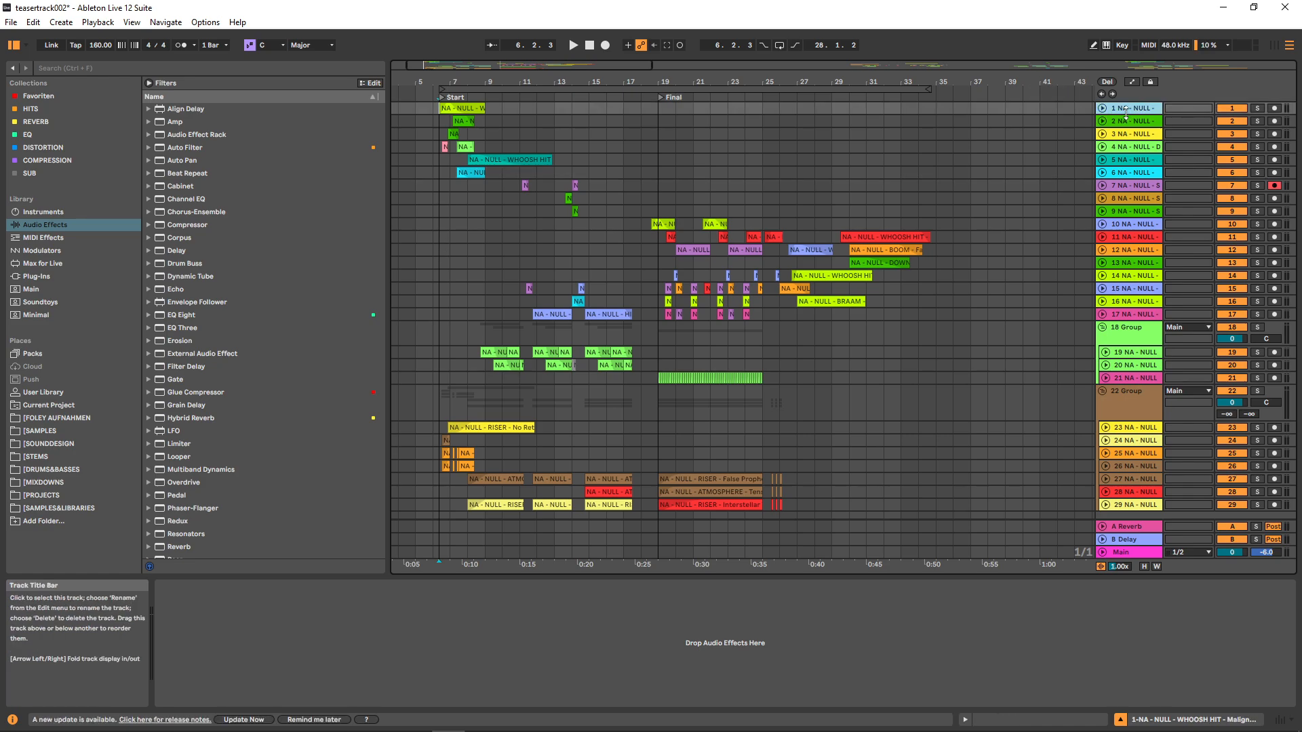
pyautogui.click(1127, 121)
pyautogui.click(1126, 134)
pyautogui.click(1126, 147)
pyautogui.click(1127, 160)
pyautogui.click(1129, 172)
pyautogui.click(1128, 185)
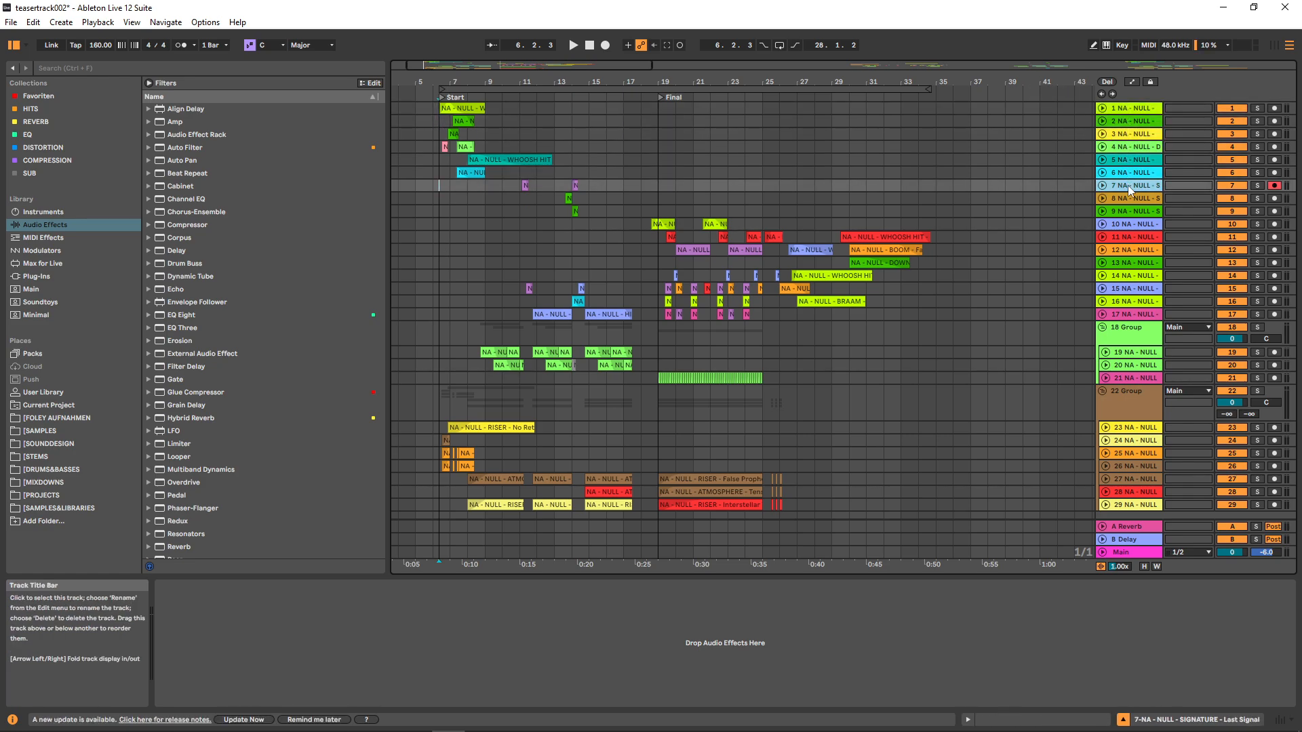
pyautogui.click(1128, 198)
pyautogui.click(1128, 211)
pyautogui.click(1127, 223)
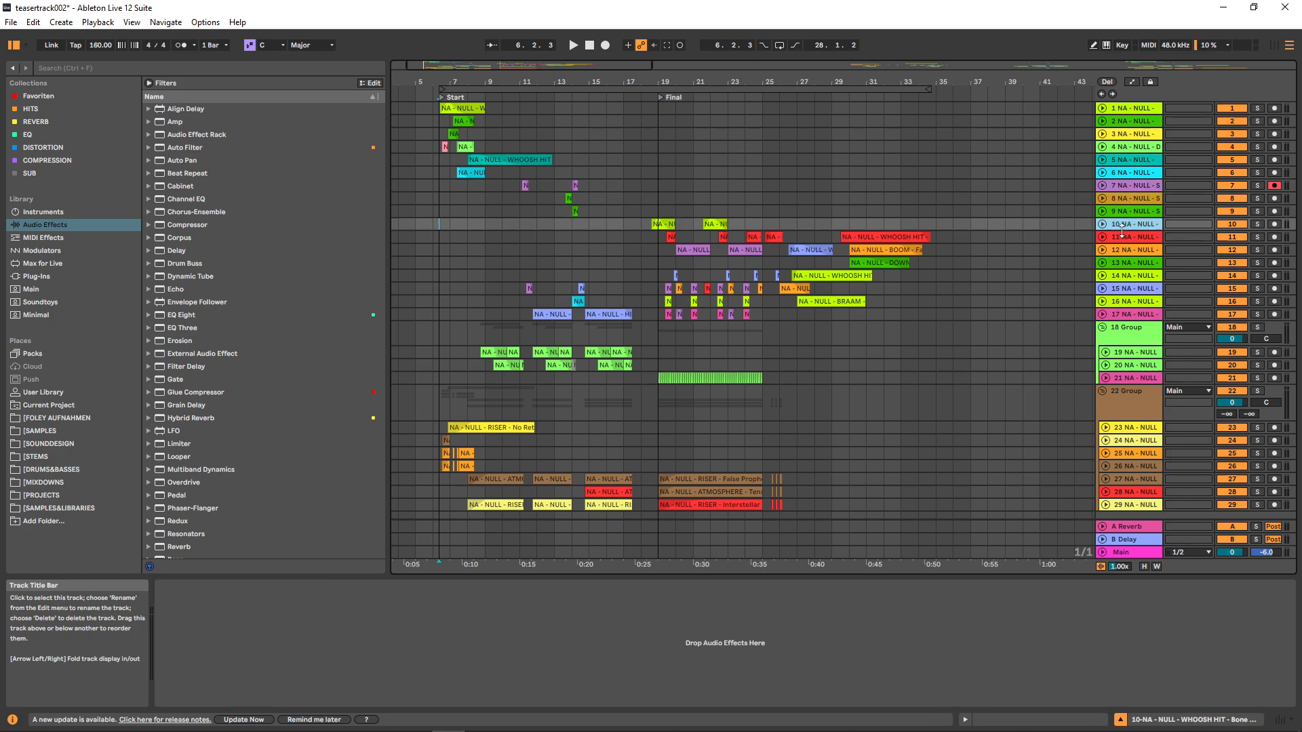
pyautogui.click(1127, 237)
pyautogui.click(1127, 250)
pyautogui.click(1126, 262)
pyautogui.click(1125, 275)
pyautogui.click(1126, 288)
pyautogui.click(1126, 301)
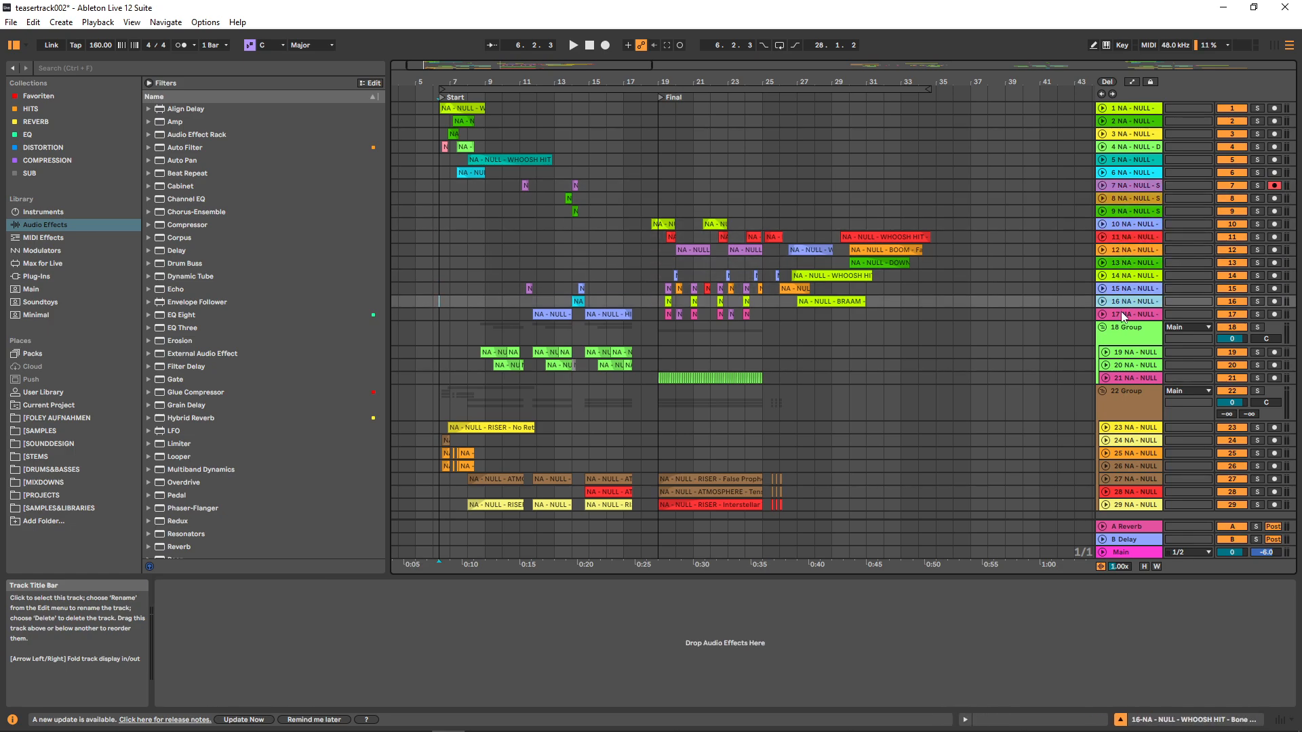
pyautogui.click(1125, 314)
# Go through group 18, group 22 and their tracks down to track 27 to review the grouped sounds.
pyautogui.click(1124, 342)
pyautogui.click(1125, 378)
pyautogui.click(1128, 407)
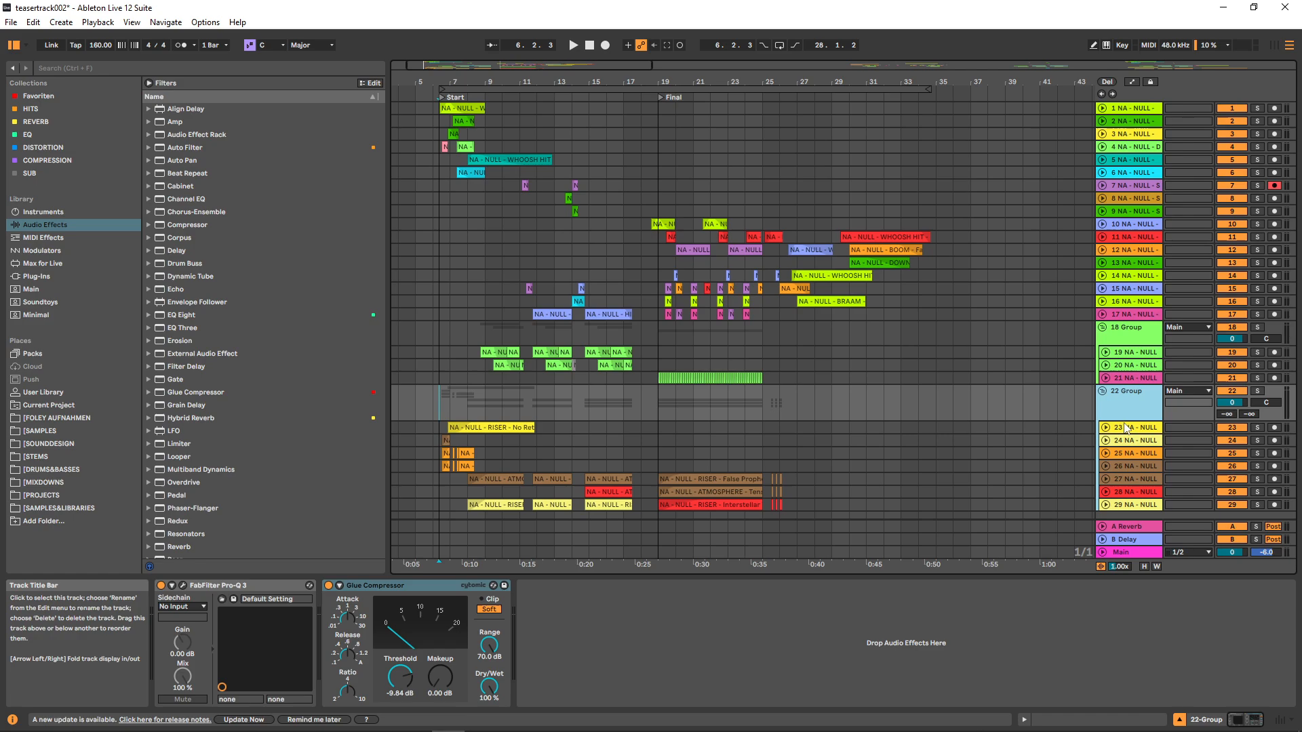
pyautogui.click(1127, 428)
pyautogui.click(1128, 440)
pyautogui.click(1129, 452)
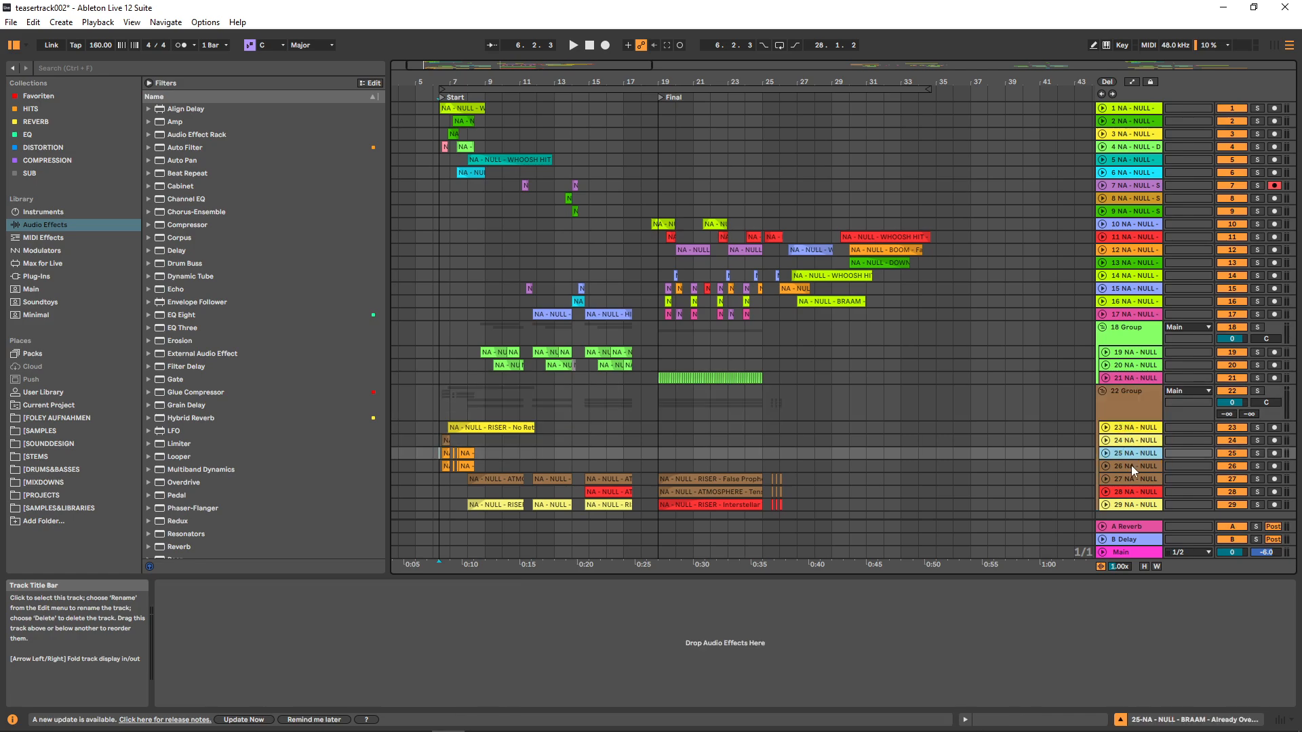
pyautogui.click(1131, 466)
pyautogui.click(1134, 479)
# Play the whole arrangement from the Start marker at 6.2.3 and follow it along the timeline.
pyautogui.click(438, 108)
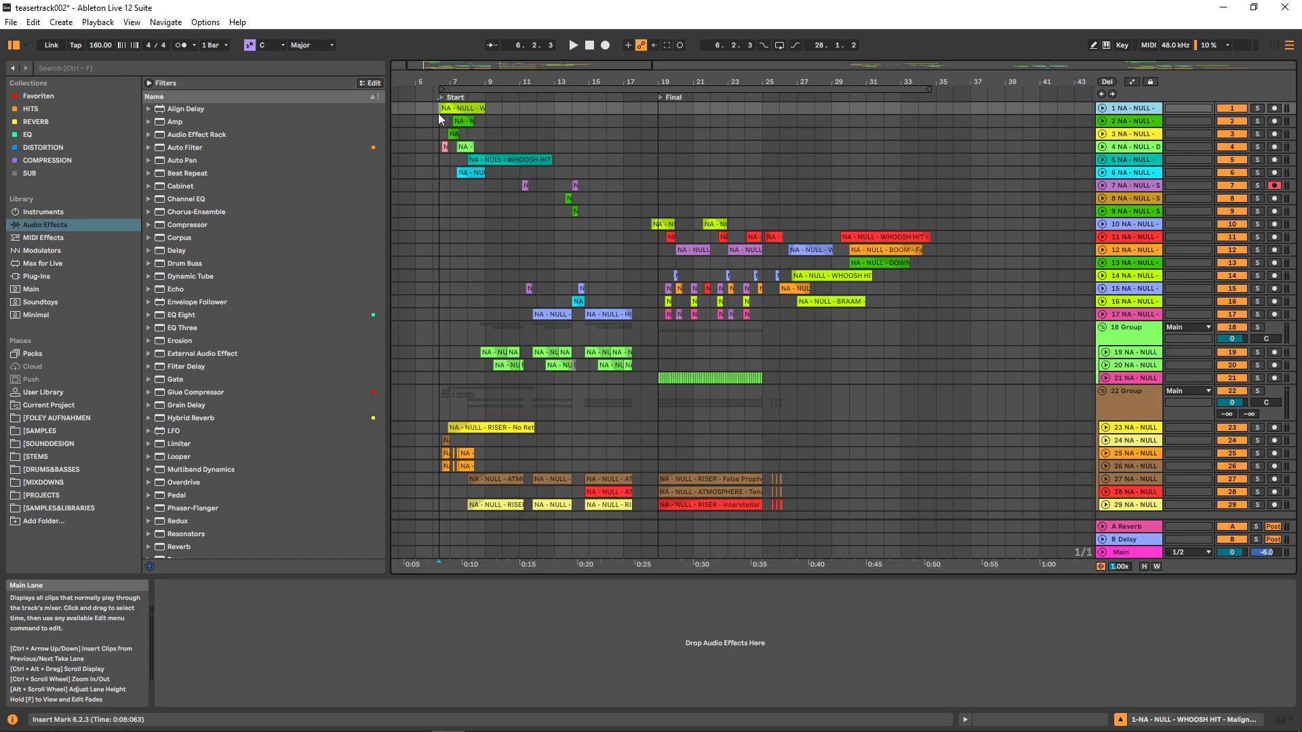
pyautogui.press('space')
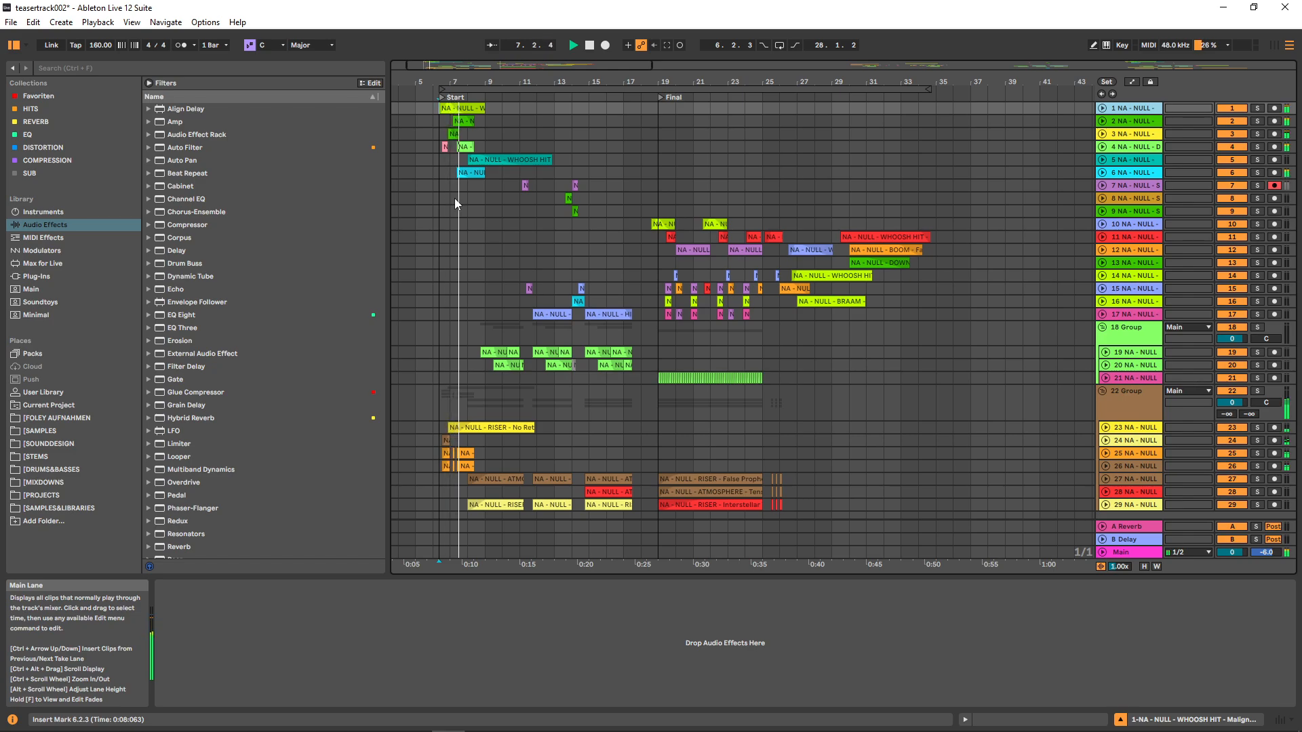
pyautogui.moveTo(473, 66); pyautogui.dragTo(481, 62)
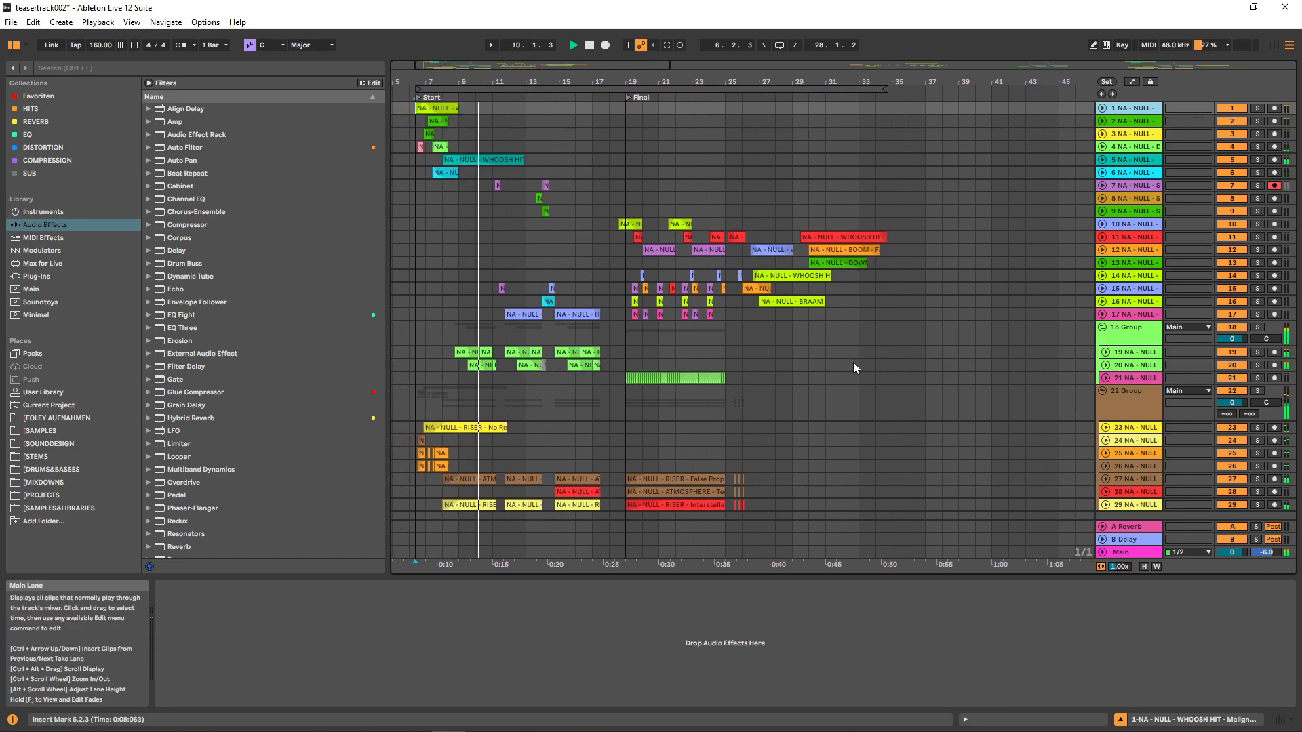
pyautogui.scroll(-2, 854, 365)
pyautogui.scroll(2, 854, 365)
pyautogui.scroll(-1, 853, 370)
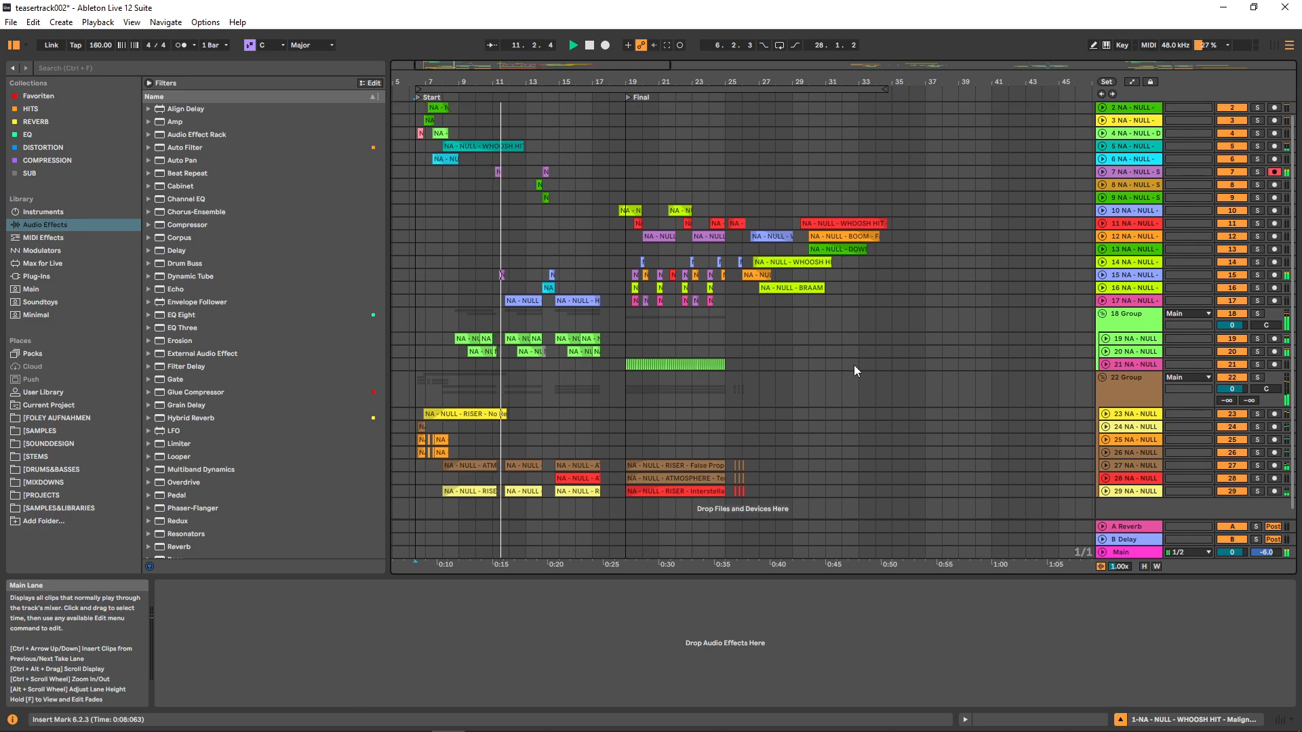
pyautogui.scroll(1, 853, 370)
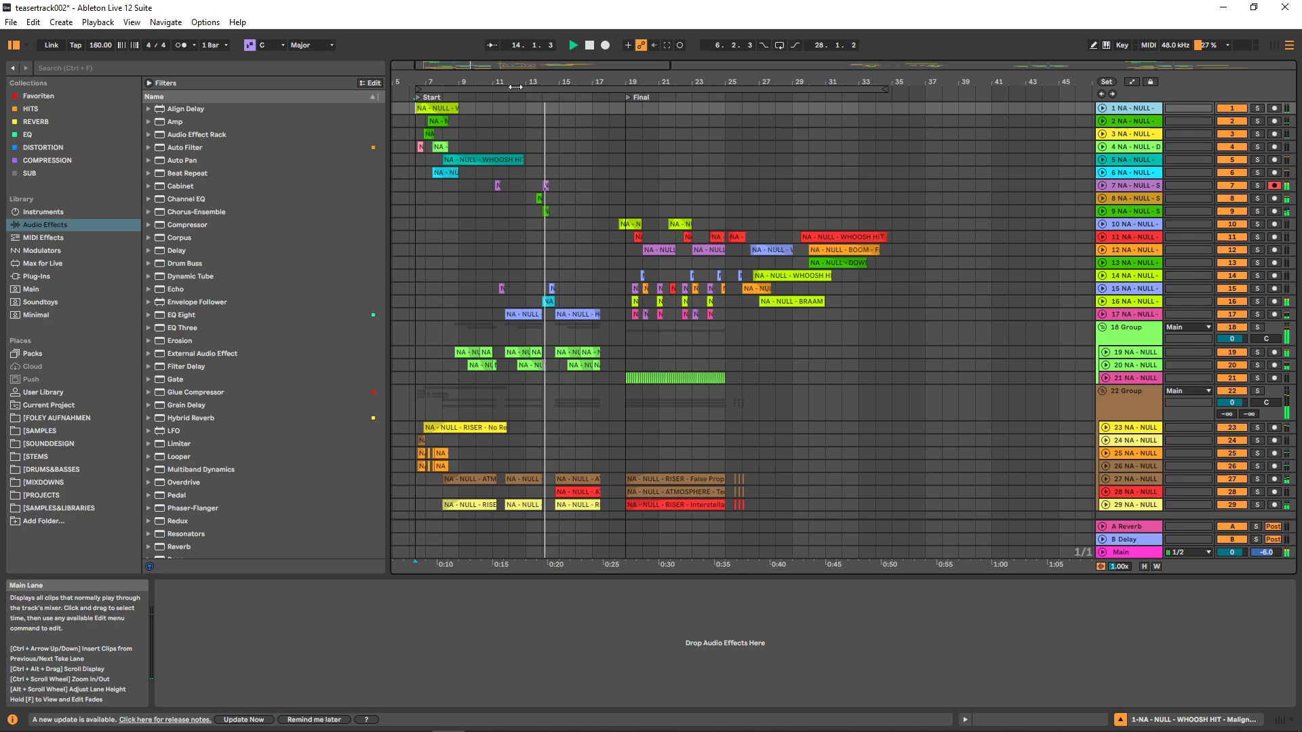
pyautogui.moveTo(495, 66); pyautogui.dragTo(553, 76)
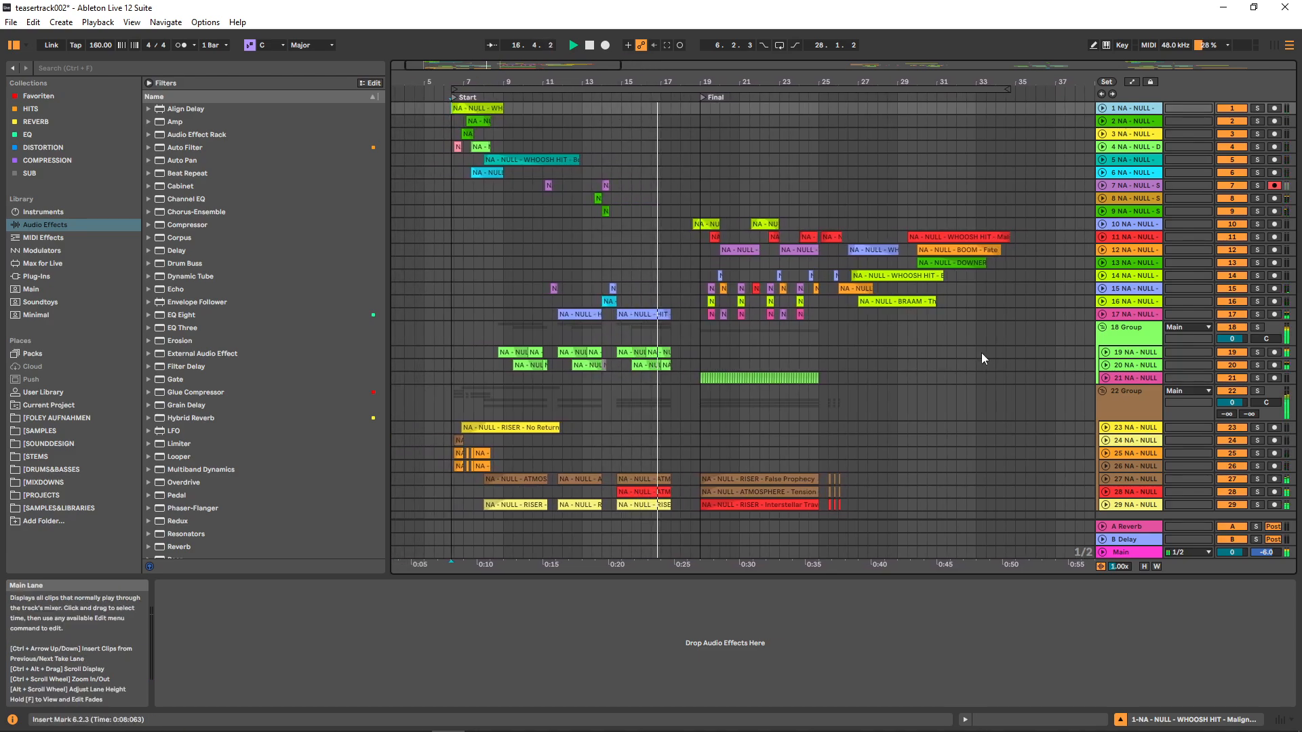
pyautogui.scroll(-1, 982, 354)
pyautogui.scroll(1, 982, 354)
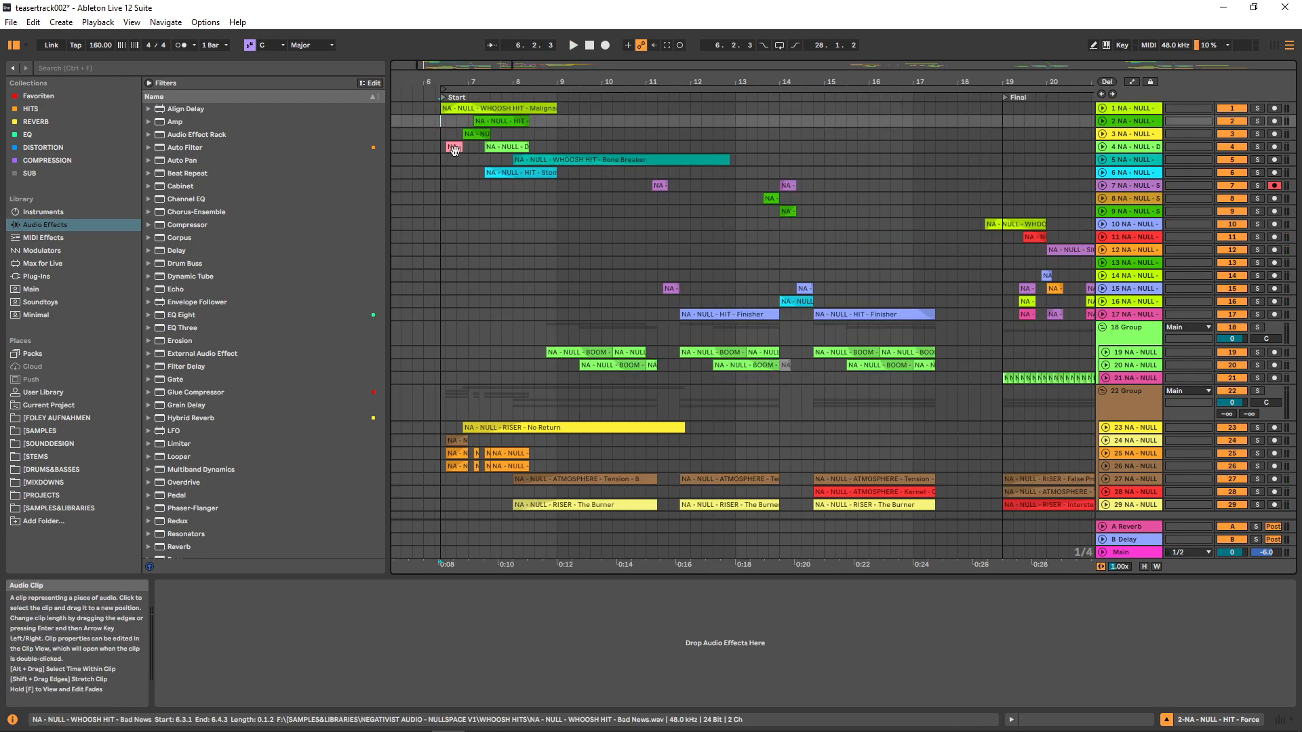
# Select the opening section from 6.2.3 to 9.1.1 across all tracks and listen to it.
pyautogui.click(441, 124)
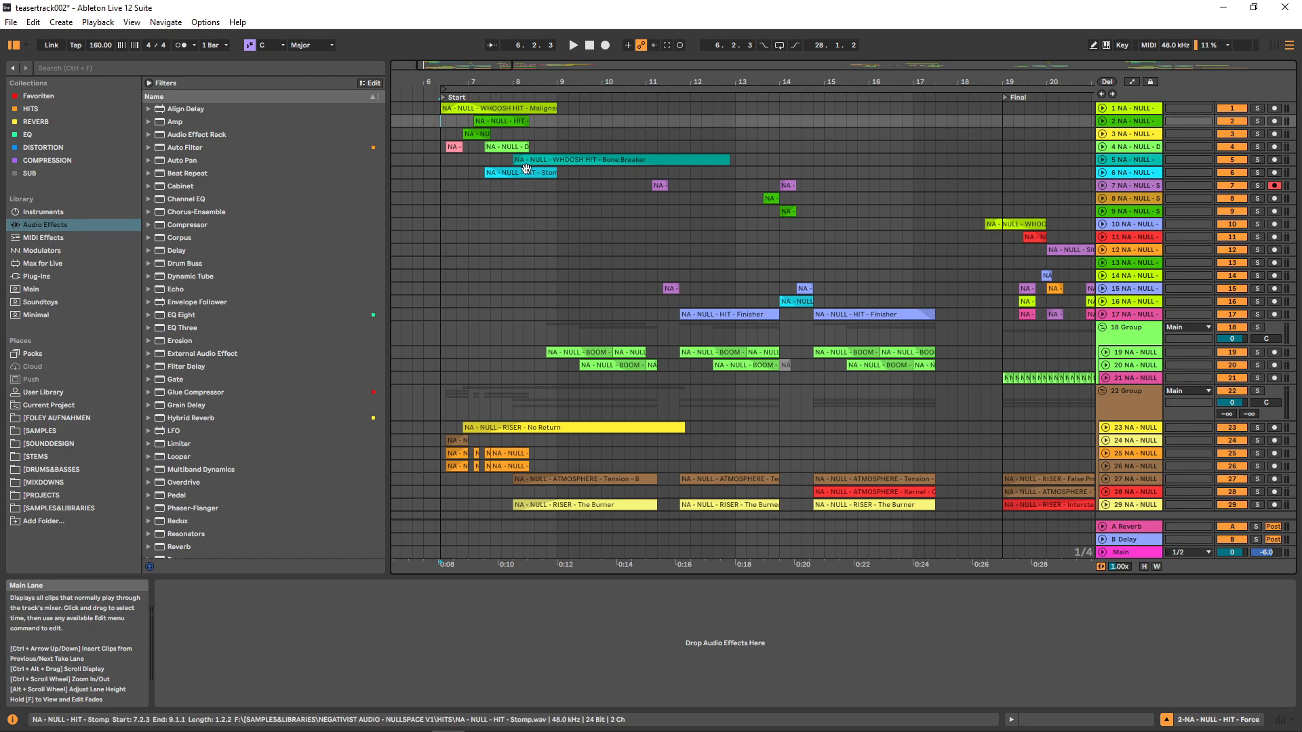
pyautogui.moveTo(441, 118); pyautogui.dragTo(557, 505)
pyautogui.press('space')
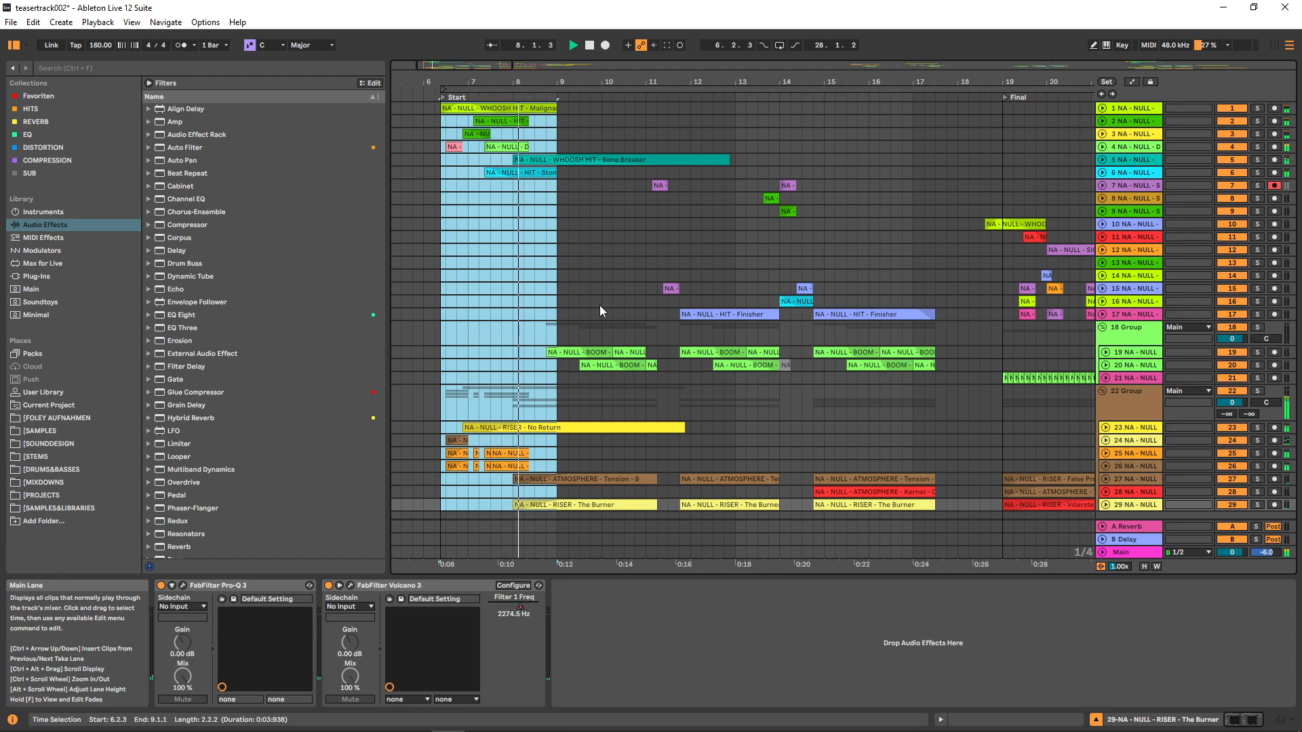
pyautogui.press('space')
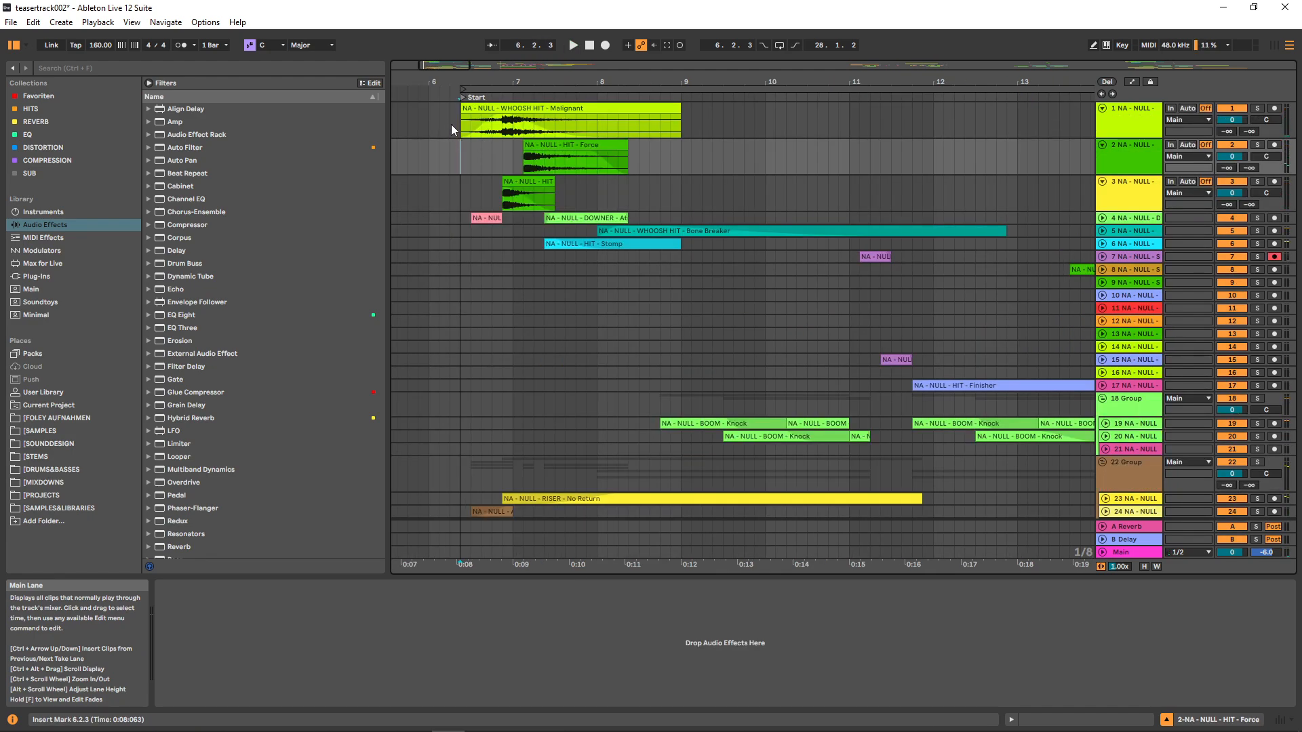
# Solo tracks 1, 2 and 3 and listen to their opening hits from 6.2.3.
pyautogui.moveTo(458, 114)
pyautogui.mouseDown()
pyautogui.moveTo(682, 175)
pyautogui.moveTo(684, 198)
pyautogui.mouseUp()
pyautogui.click(1257, 108)
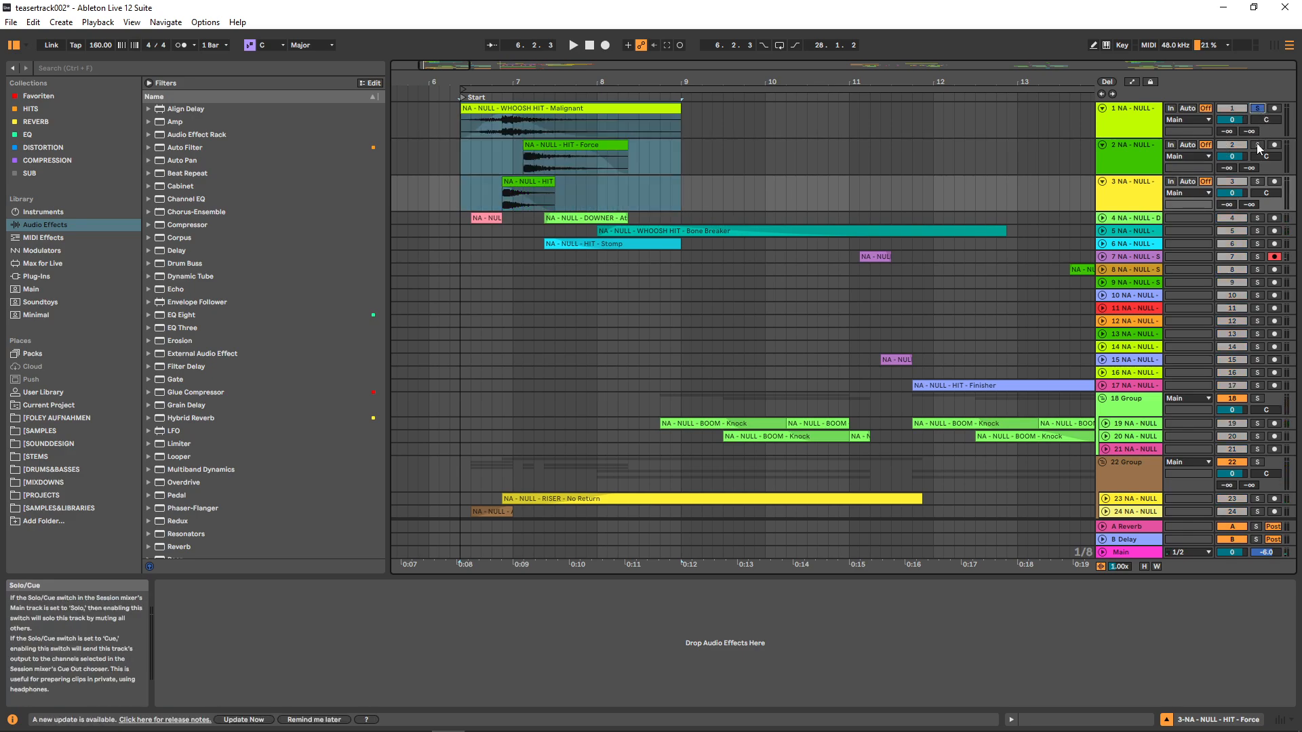
pyautogui.press('space')
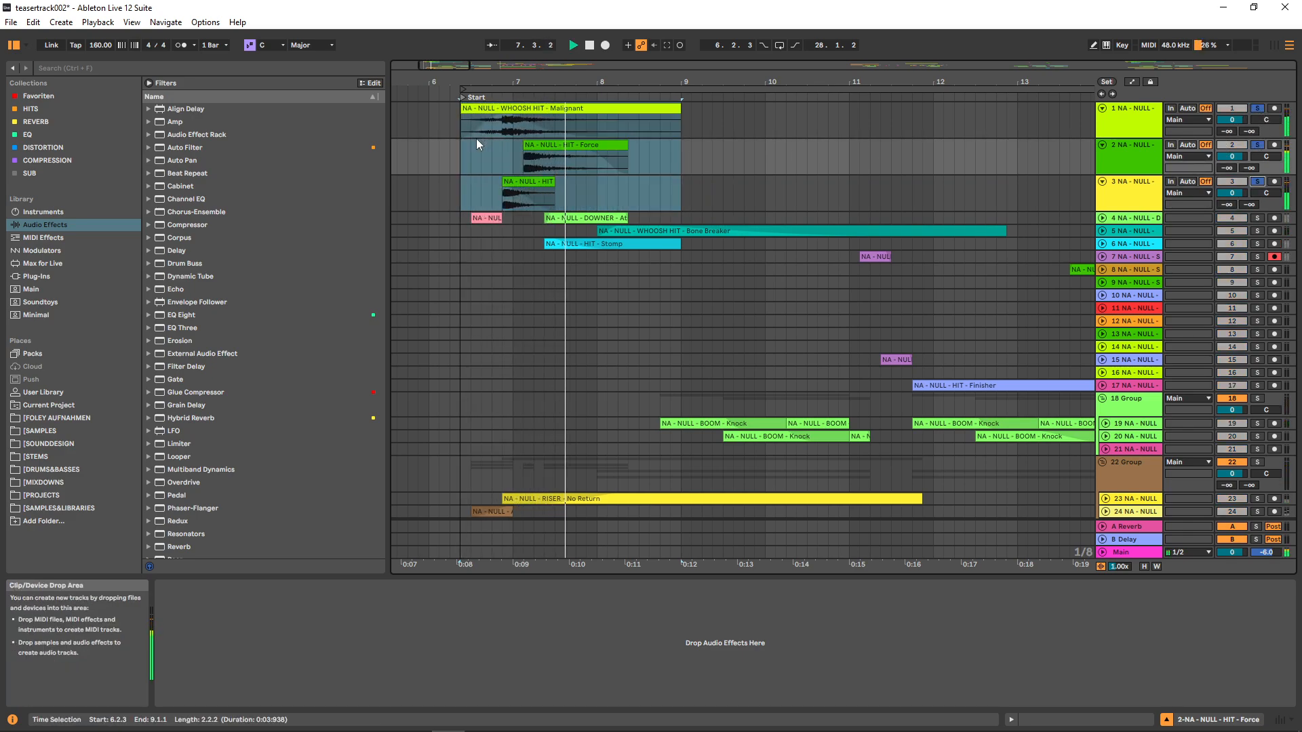
pyautogui.press('space')
# Unfold tracks 24, 25 and 26 in group 22 and select their first clips up to 7.1.1.
pyautogui.moveTo(462, 218); pyautogui.dragTo(501, 219)
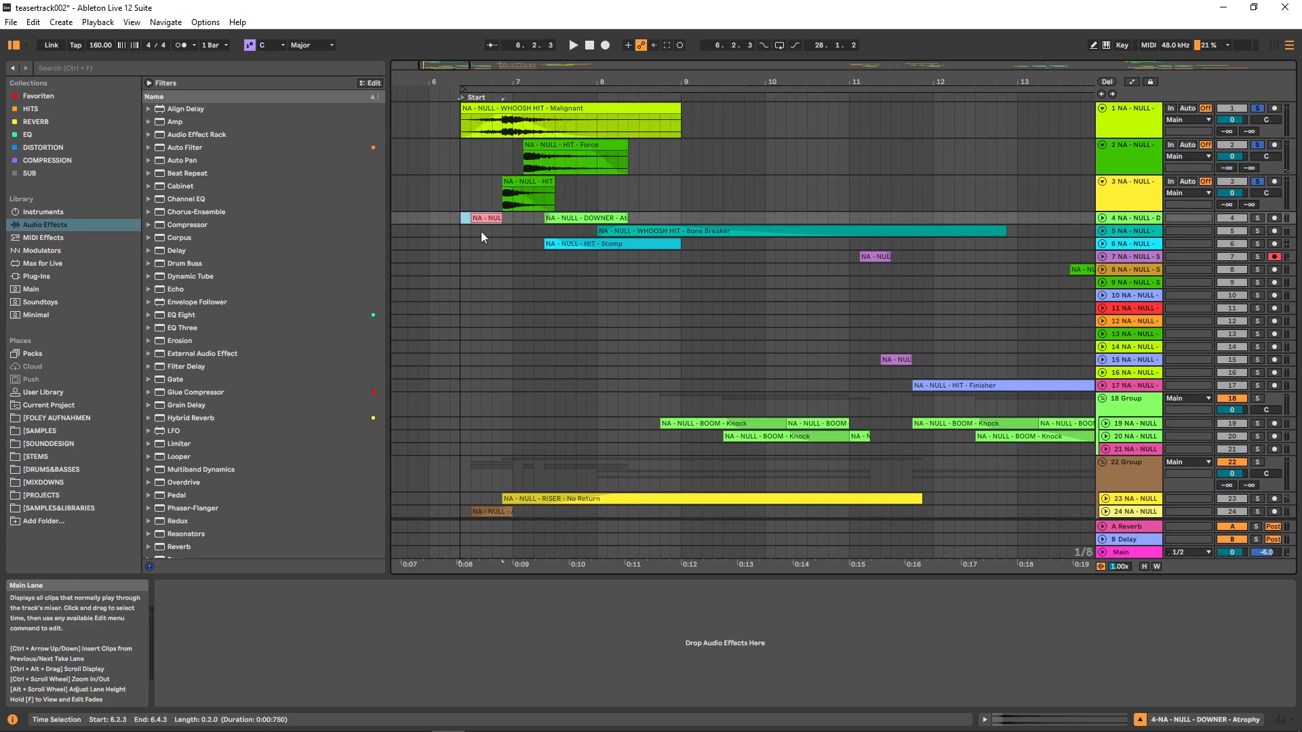
pyautogui.scroll(-3, 476, 226)
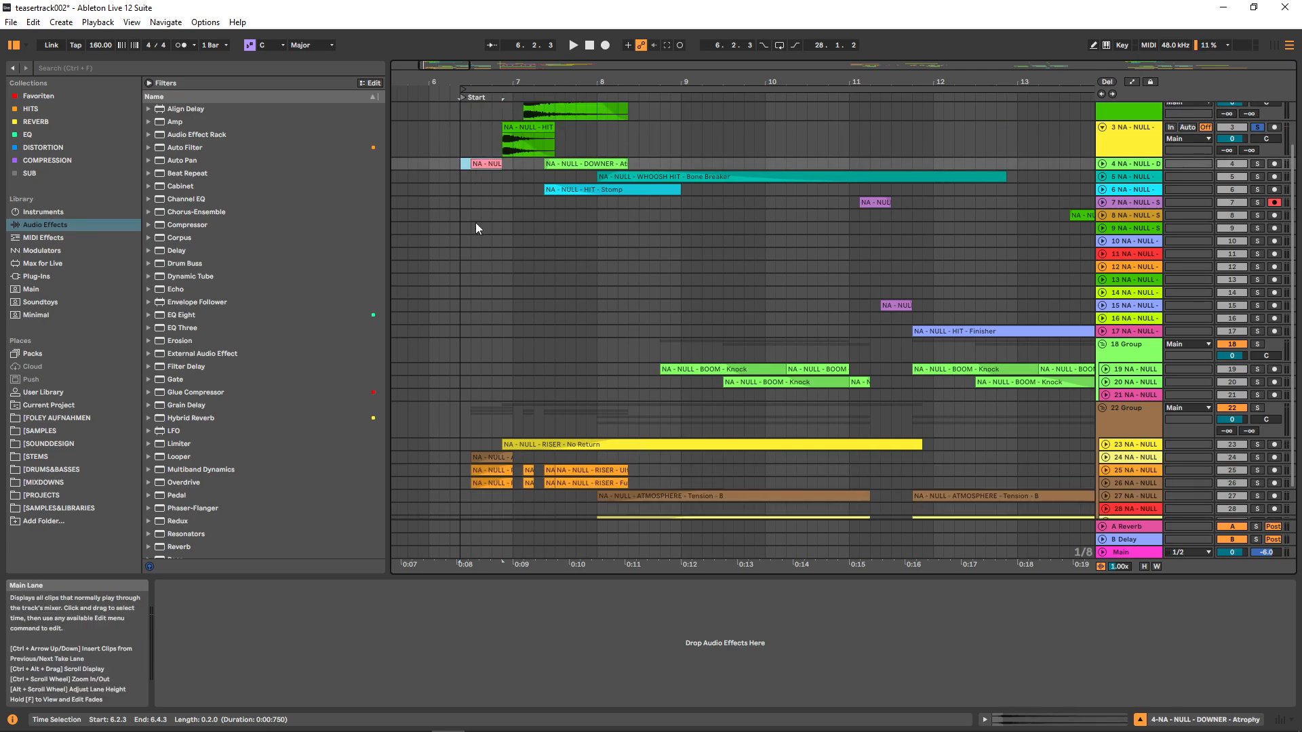
pyautogui.click(1106, 458)
pyautogui.click(1105, 505)
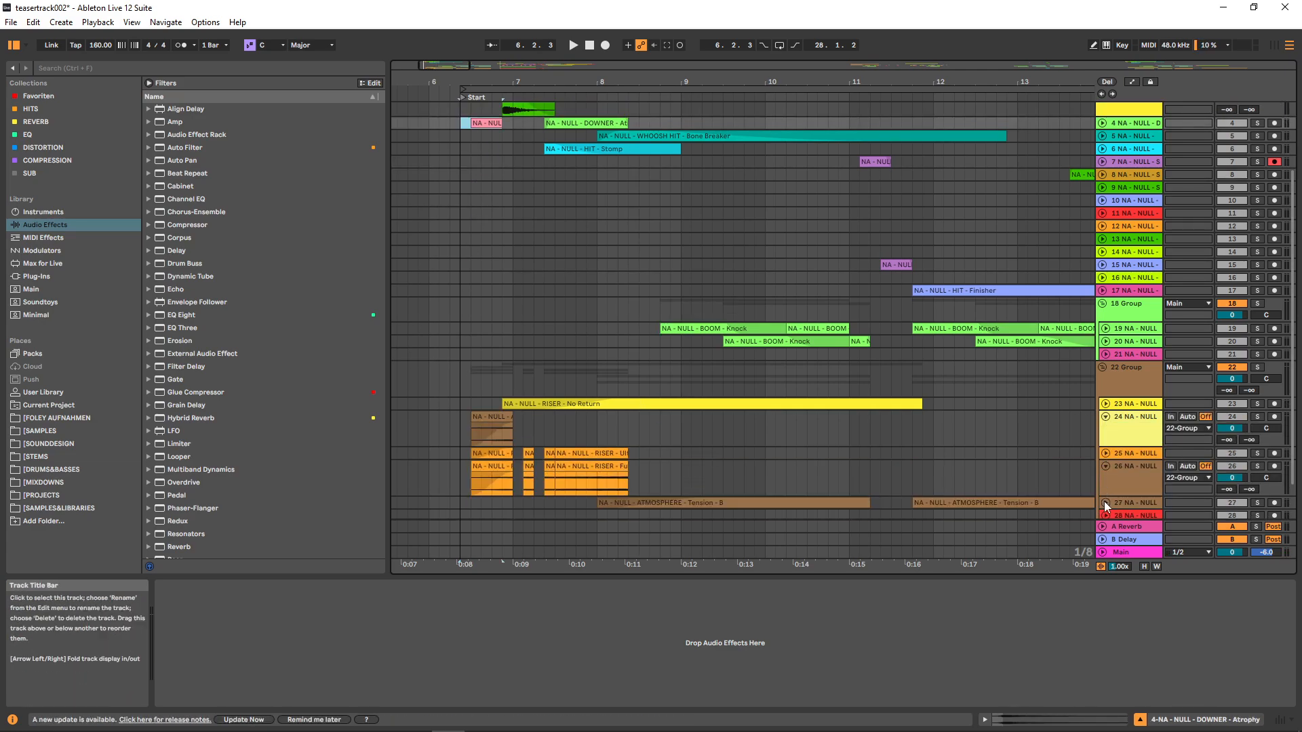
pyautogui.click(1104, 515)
pyautogui.moveTo(451, 401); pyautogui.dragTo(511, 440)
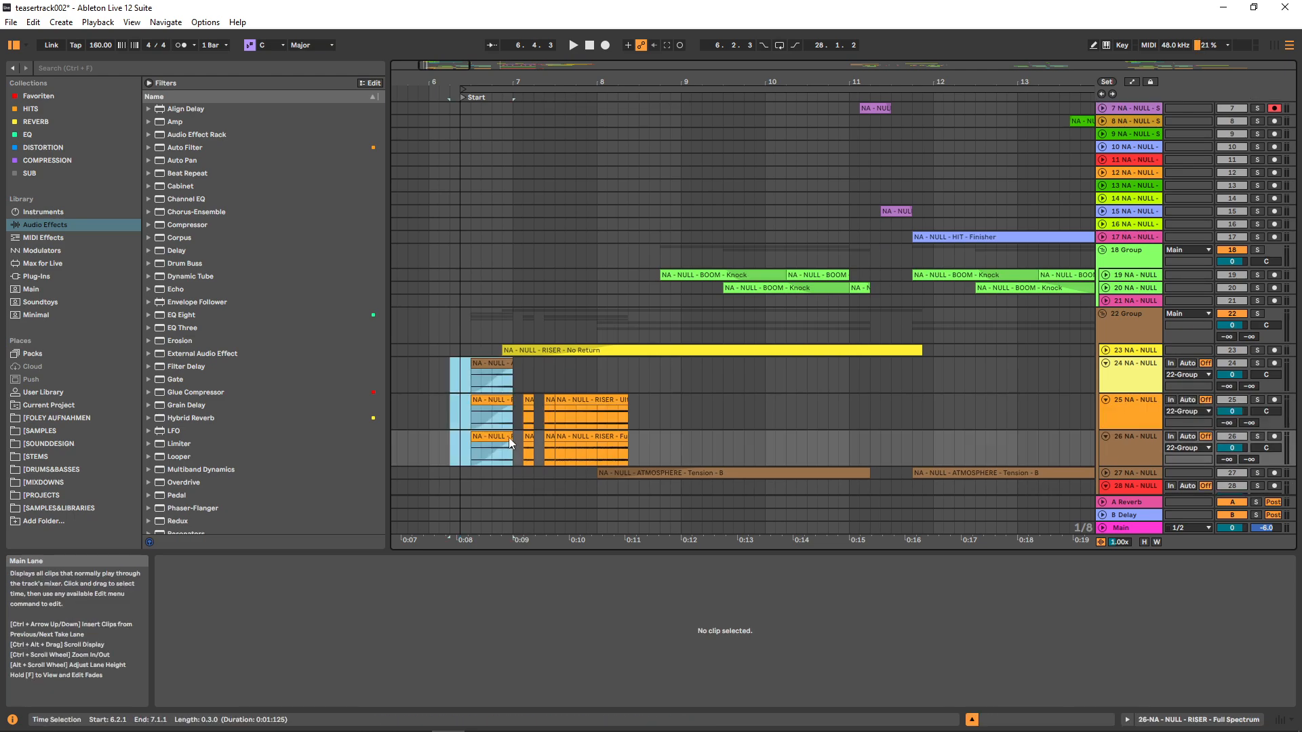
# Open the WHOOSH HIT - Bad News clip and unfold track 4 to show its waveform.
pyautogui.scroll(5, 455, 272)
pyautogui.click(483, 165)
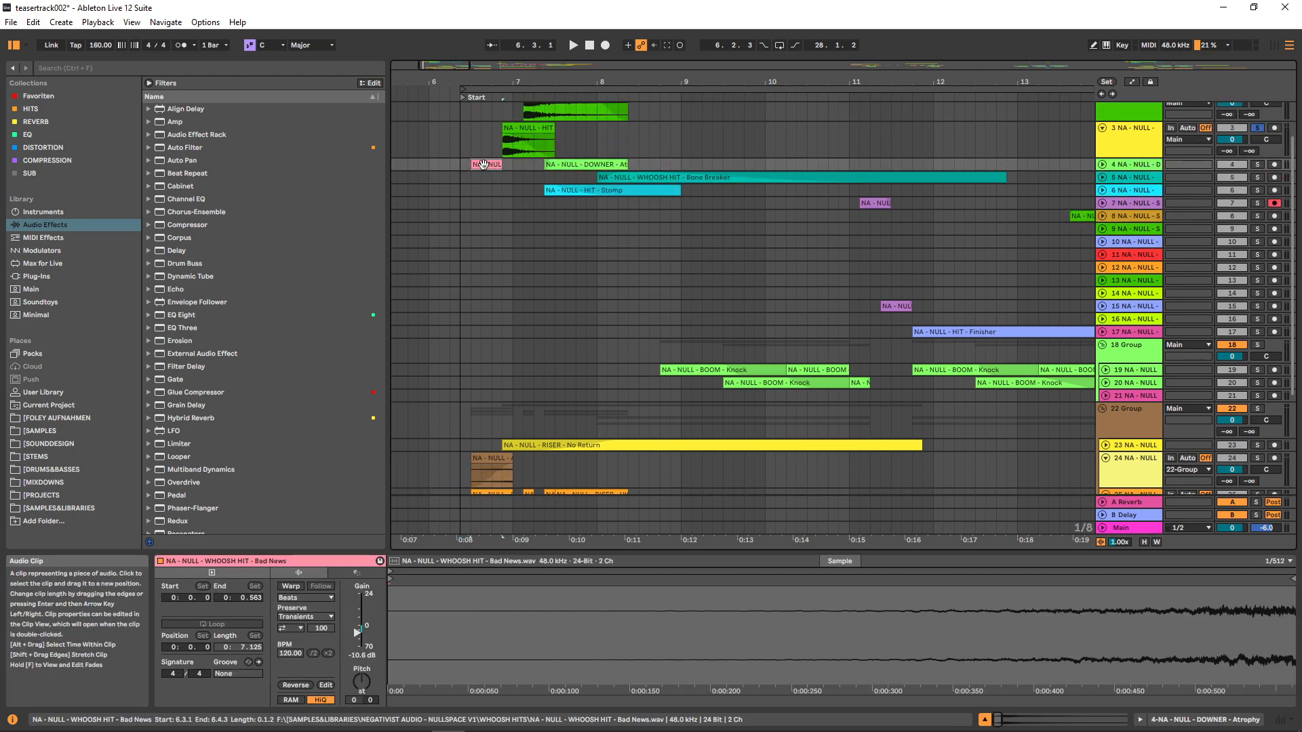
pyautogui.click(1103, 165)
pyautogui.click(237, 562)
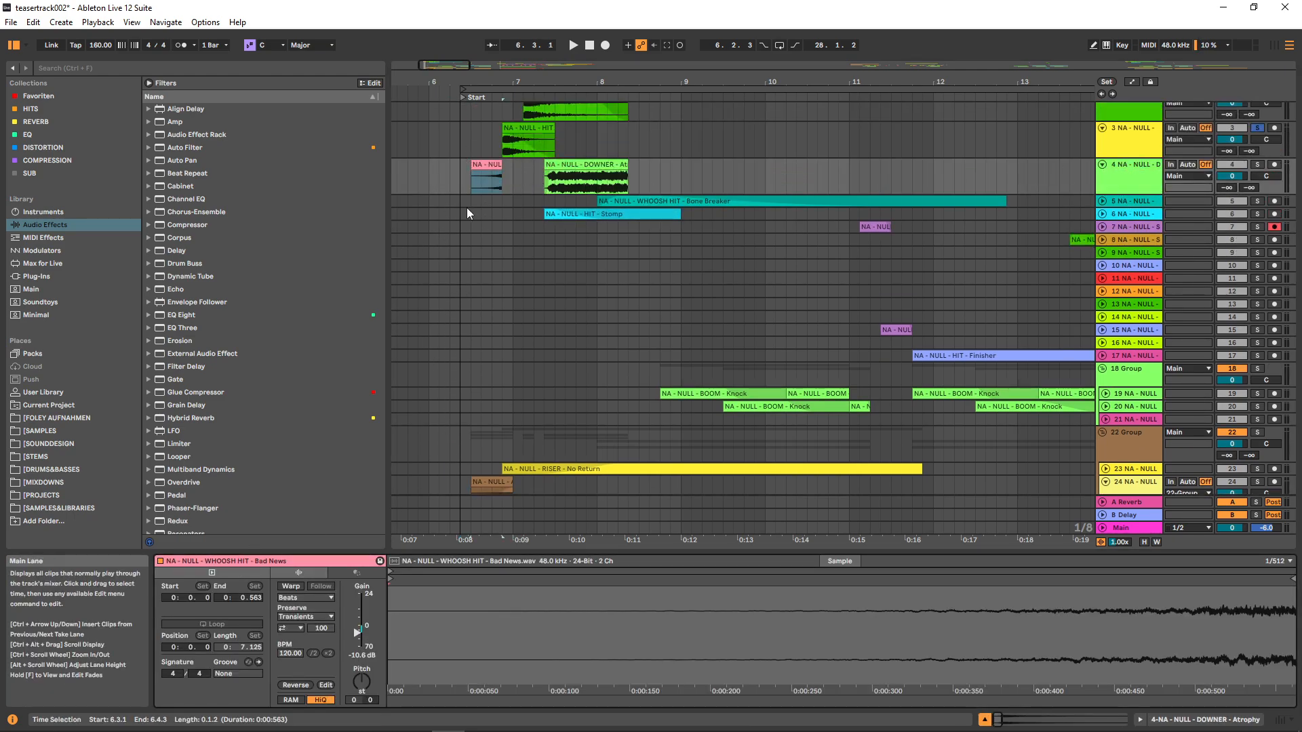
# Solo group 22 and listen to its riser and atmosphere layers from 6.2.3.
pyautogui.scroll(2, 468, 207)
pyautogui.scroll(-2, 462, 397)
pyautogui.click(461, 397)
pyautogui.press('space')
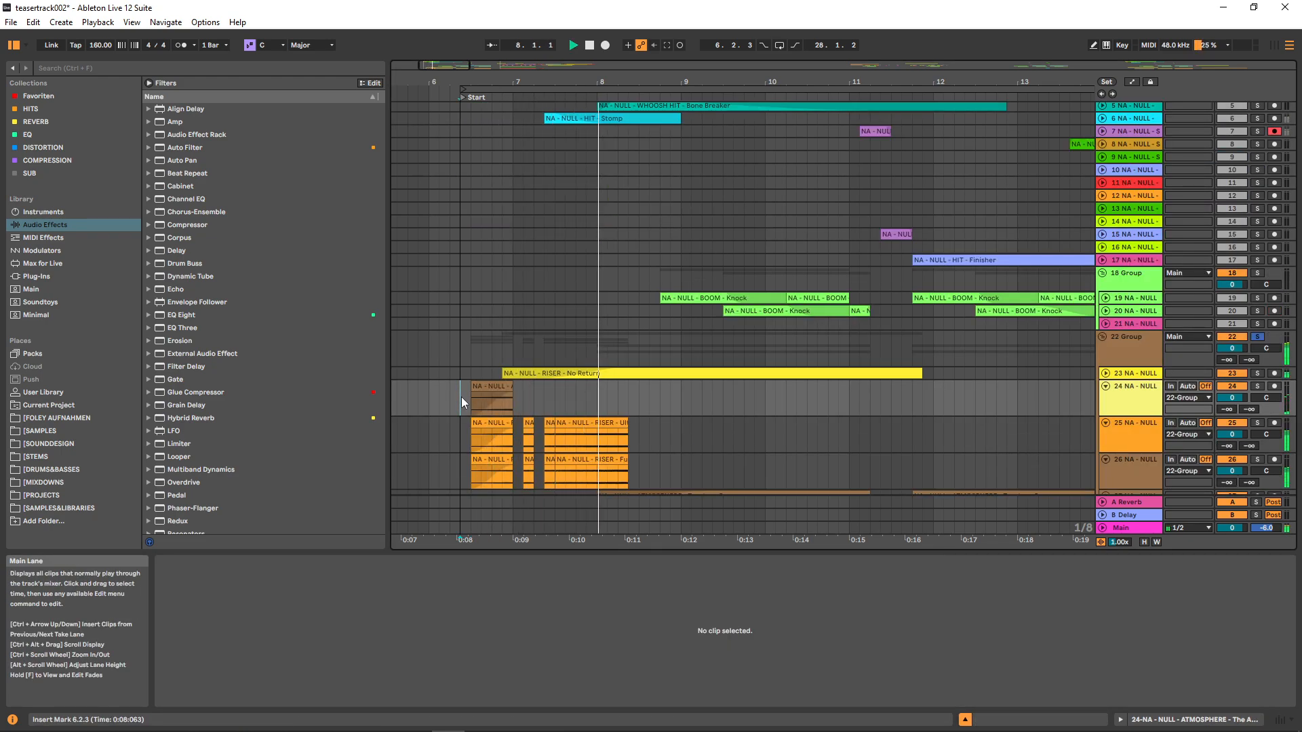
pyautogui.scroll(2, 455, 219)
pyautogui.press('space')
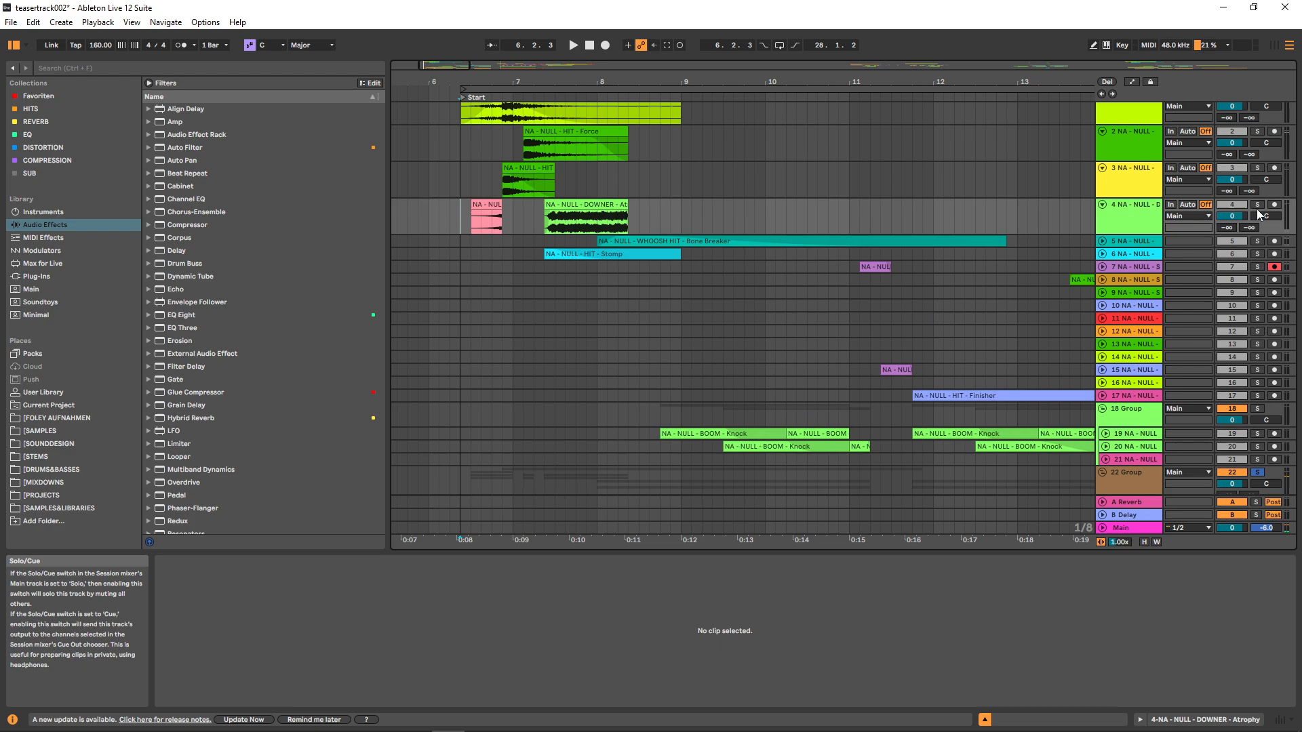
# Listen to track 4 soloed together with group 22 from 6.2.3, and clear the solos.
pyautogui.press('space')
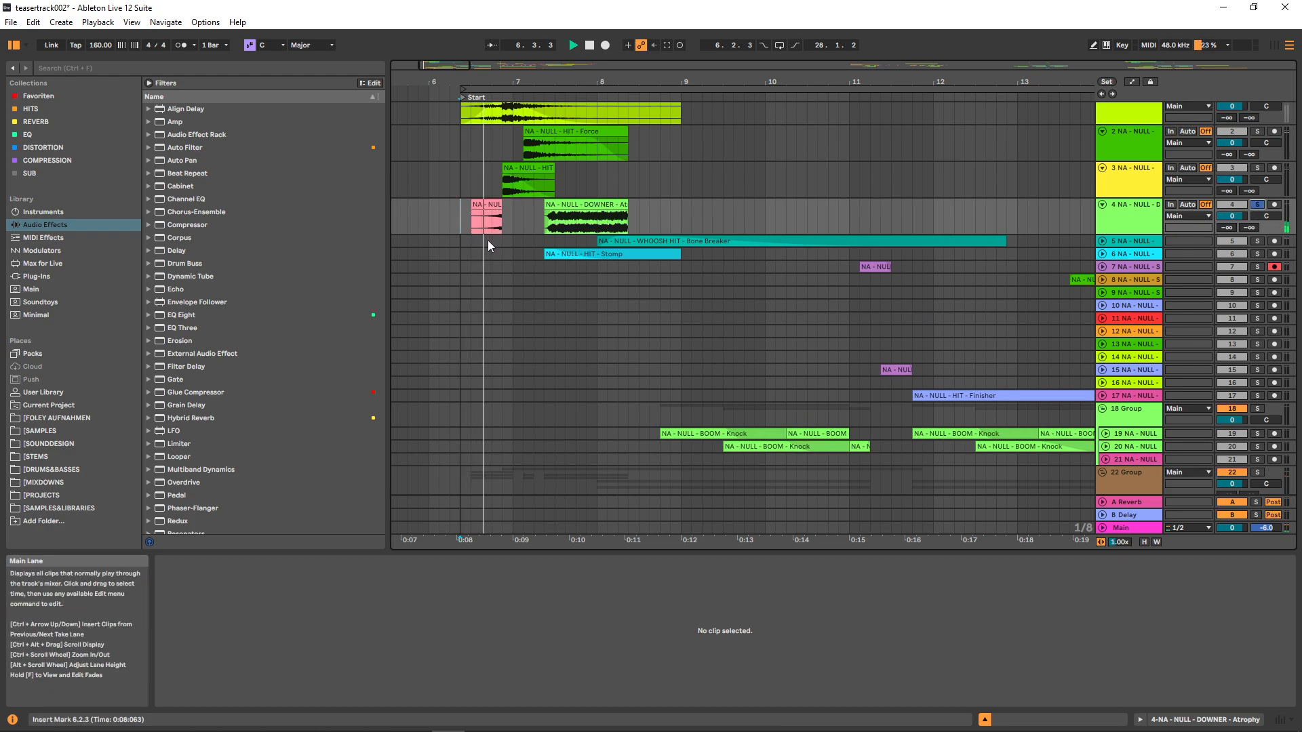
pyautogui.scroll(-4, 798, 283)
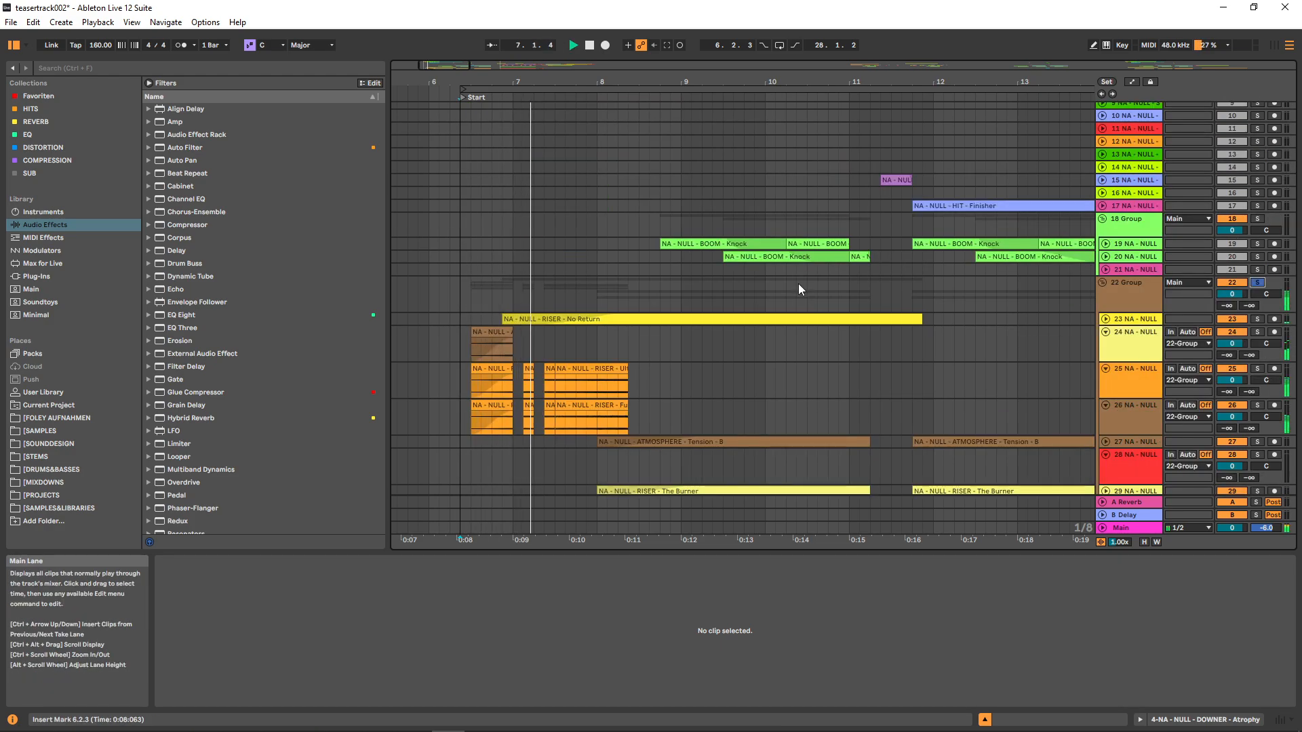
pyautogui.press('space')
pyautogui.click(596, 288)
pyautogui.press('s')
# Examine the gaps between the riser clips on tracks 25 and 26 and the hit clips on tracks 2 and 3.
pyautogui.moveTo(513, 383); pyautogui.dragTo(551, 410)
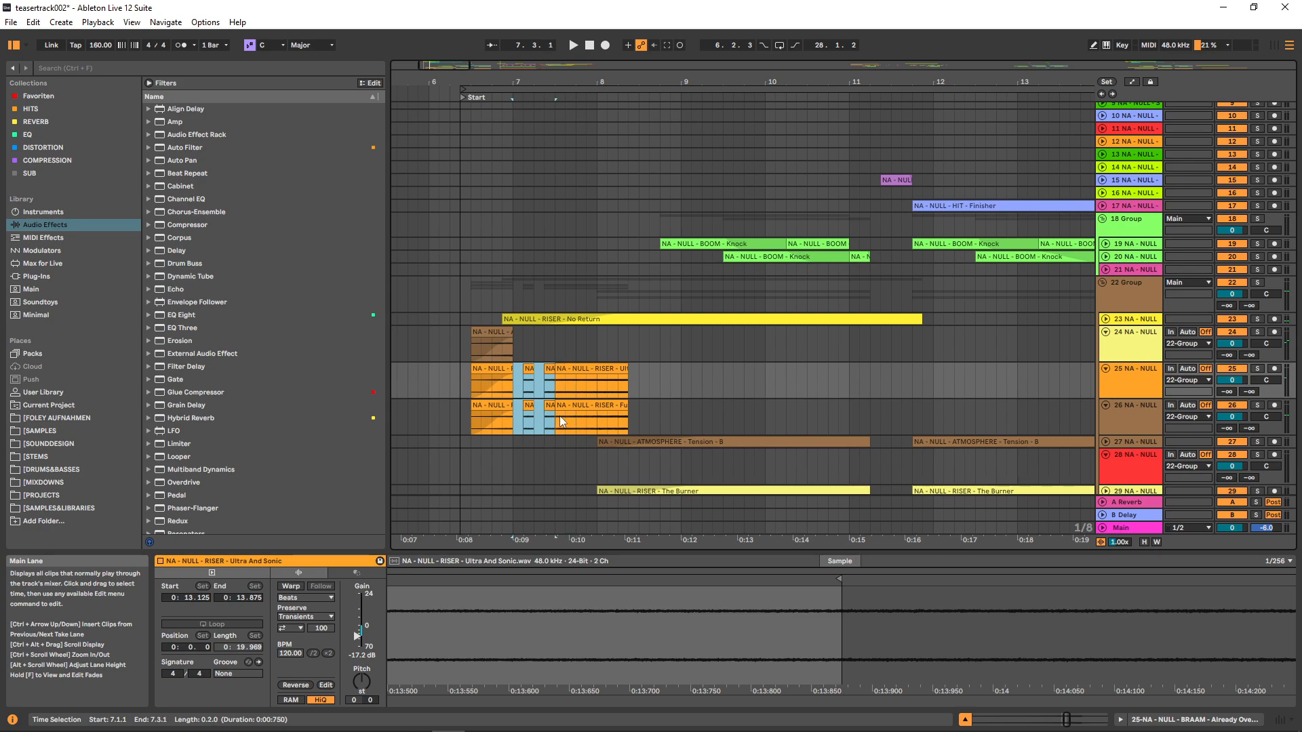
pyautogui.click(521, 387)
pyautogui.scroll(4, 516, 375)
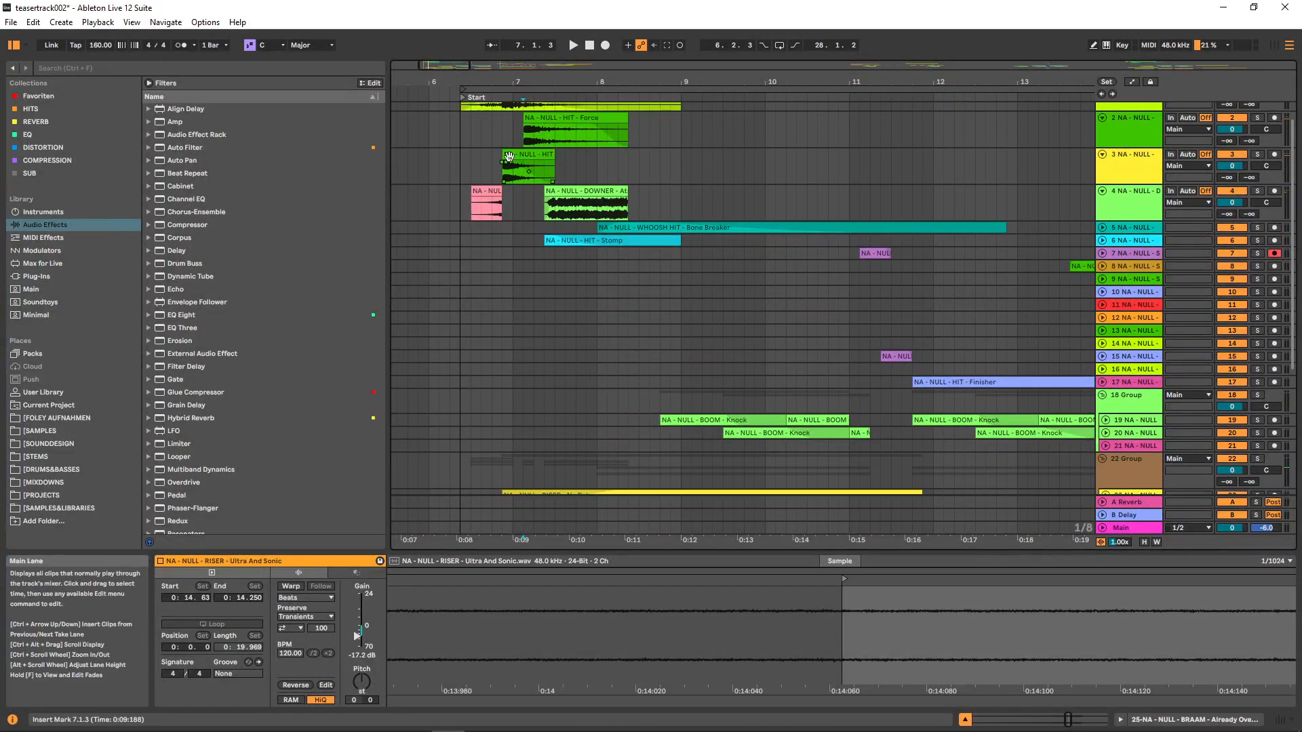
pyautogui.click(501, 144)
pyautogui.scroll(-1, 486, 288)
pyautogui.scroll(1, 488, 278)
pyautogui.click(525, 137)
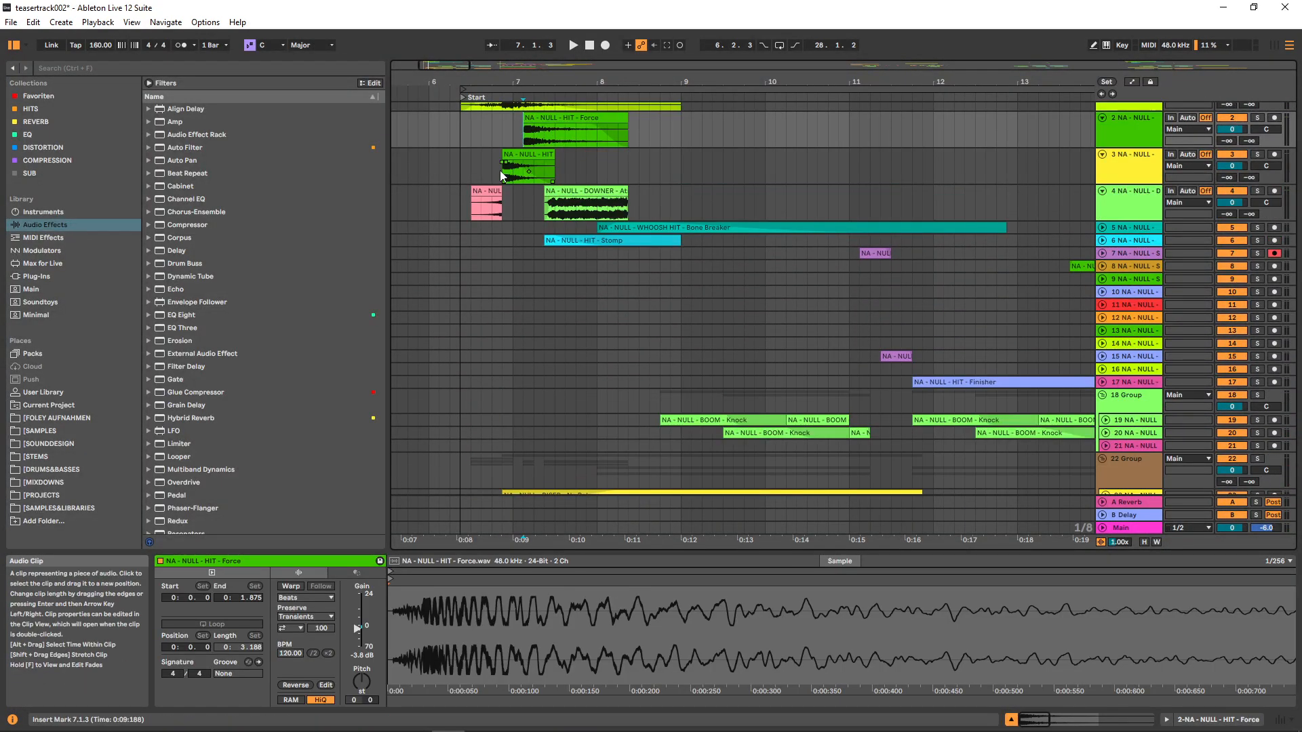
# Play all tracks together from 6.3.3 to hear the hits against the riser gaps.
pyautogui.click(486, 159)
pyautogui.press('space')
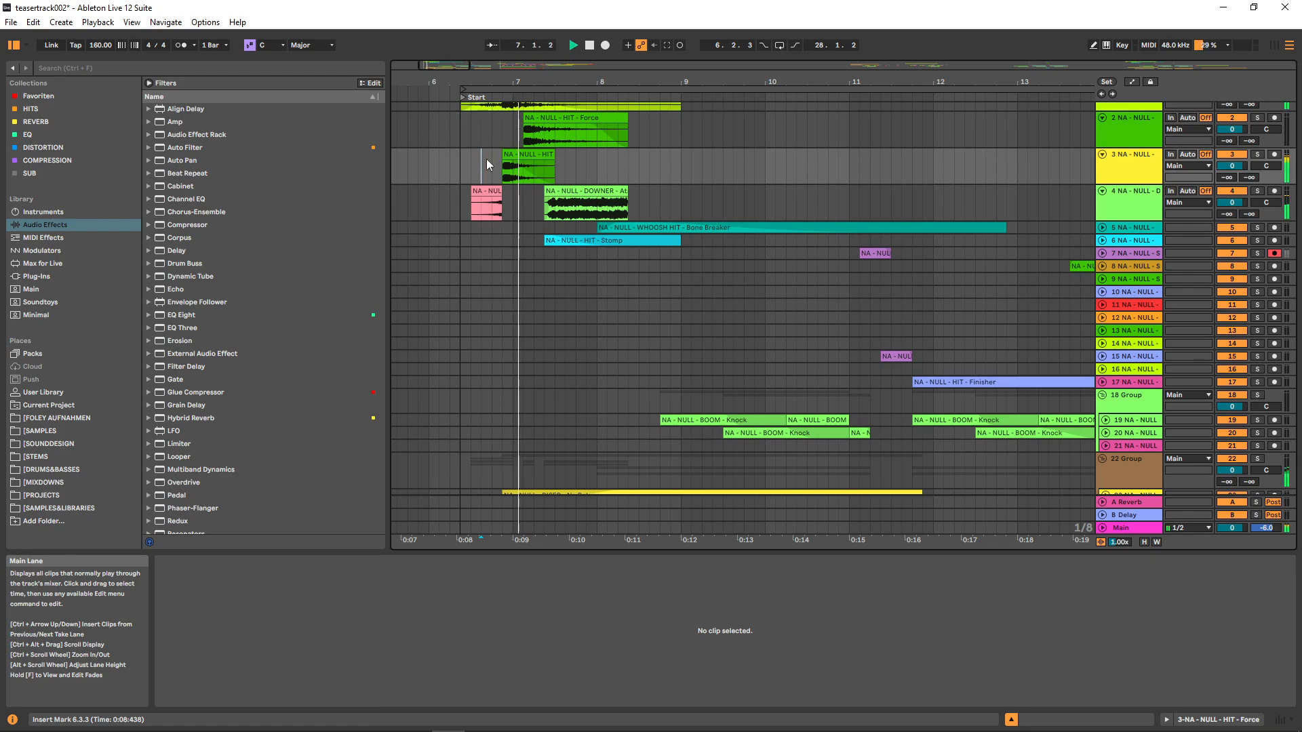
pyautogui.scroll(1, 486, 159)
pyautogui.press('space')
# Unfold track 6 and listen to the DOWNER - Atrophy and HIT - Stomp clips with tracks 4 and 6 soloed from 7.2.1.
pyautogui.click(563, 217)
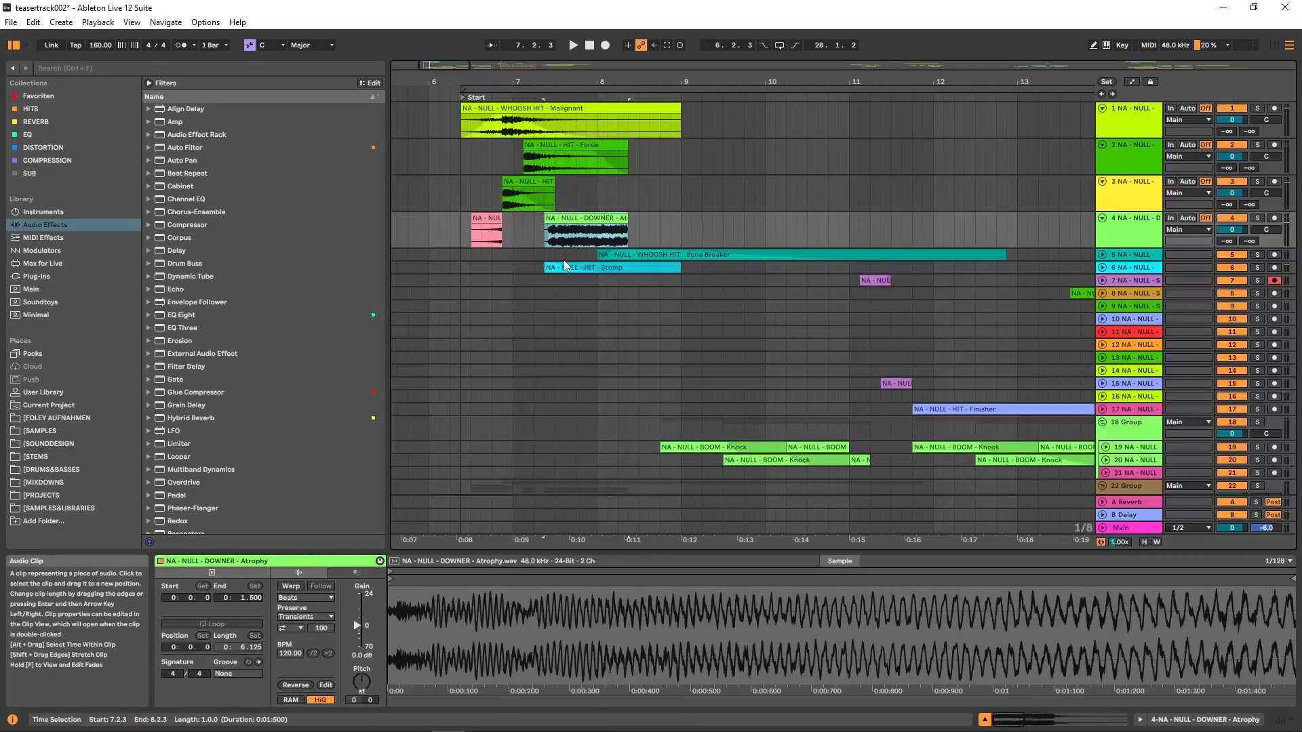
pyautogui.click(565, 264)
pyautogui.click(1102, 267)
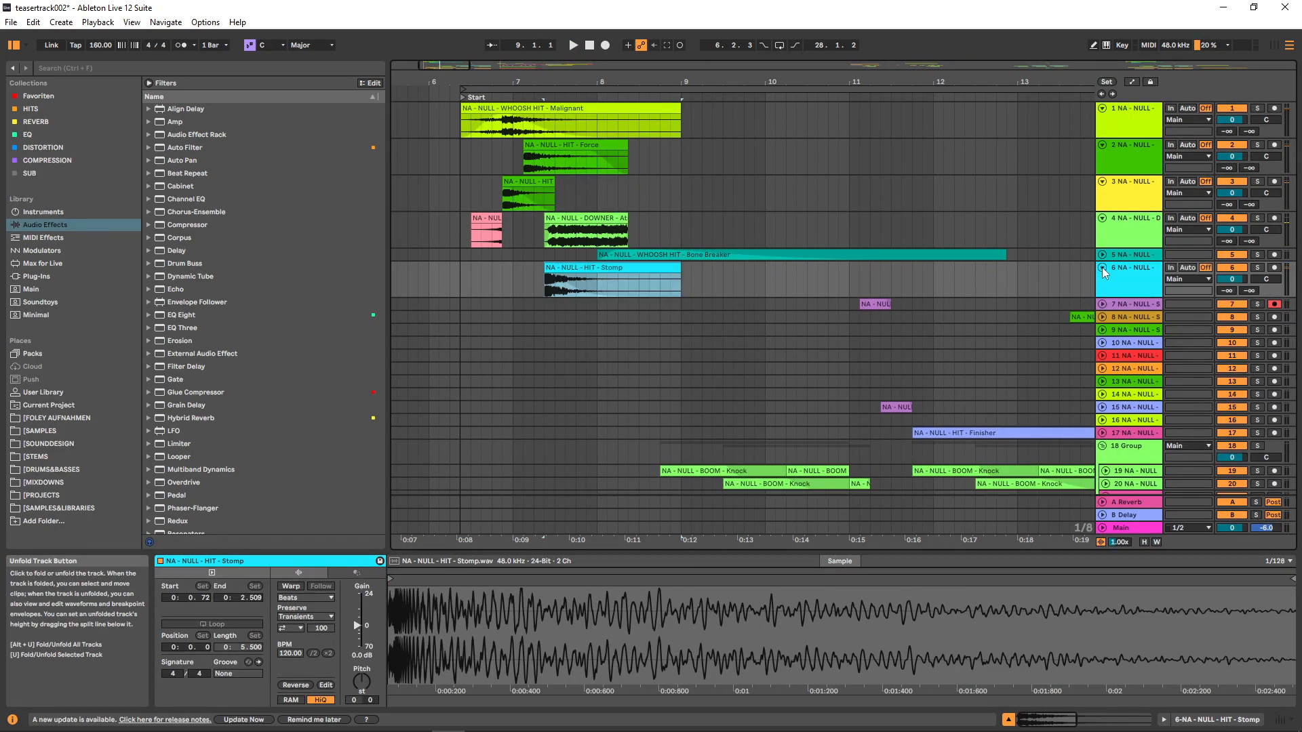
pyautogui.click(535, 235)
pyautogui.press('space')
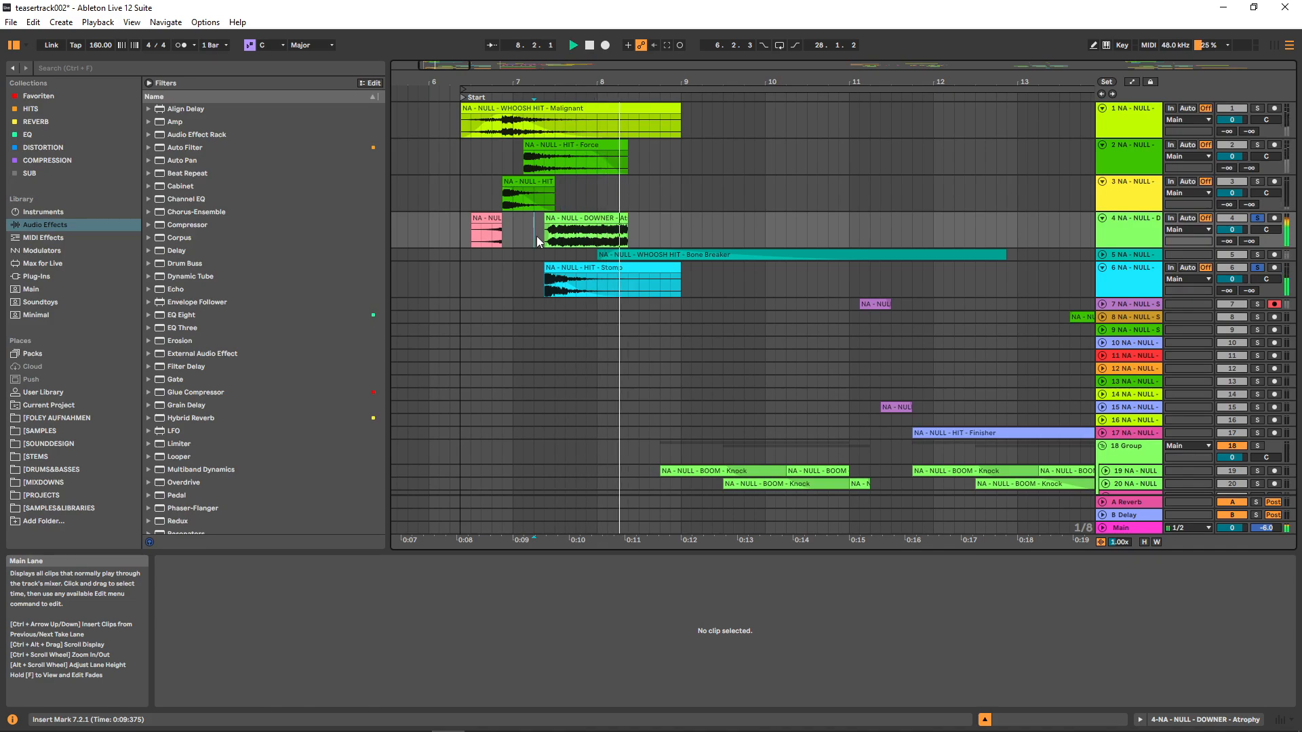
# Highlight the riser clips on tracks 24 to 26 from 7.2.3 to 8.2.3, clear the solos and play all tracks from 7.2.3.
pyautogui.moveTo(544, 396); pyautogui.dragTo(629, 461)
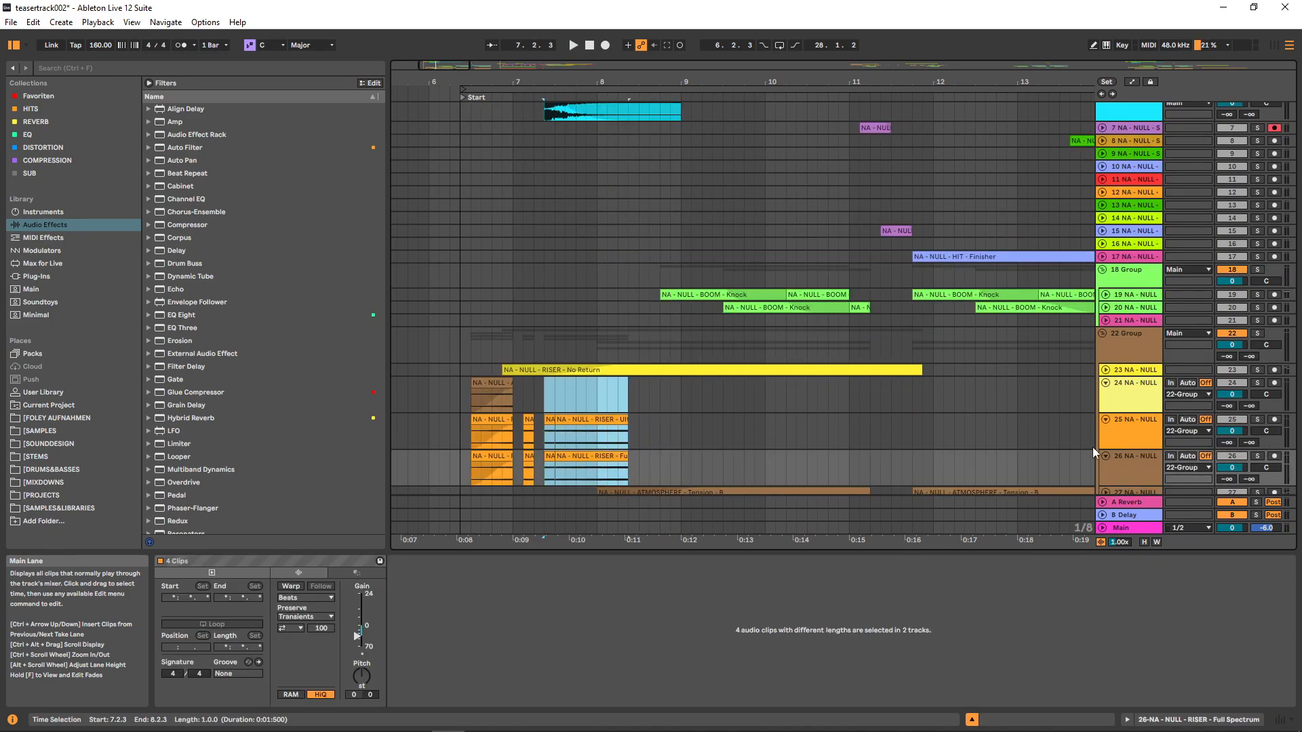
pyautogui.scroll(2, 1221, 265)
pyautogui.click(1256, 172)
pyautogui.click(543, 144)
pyautogui.press('space')
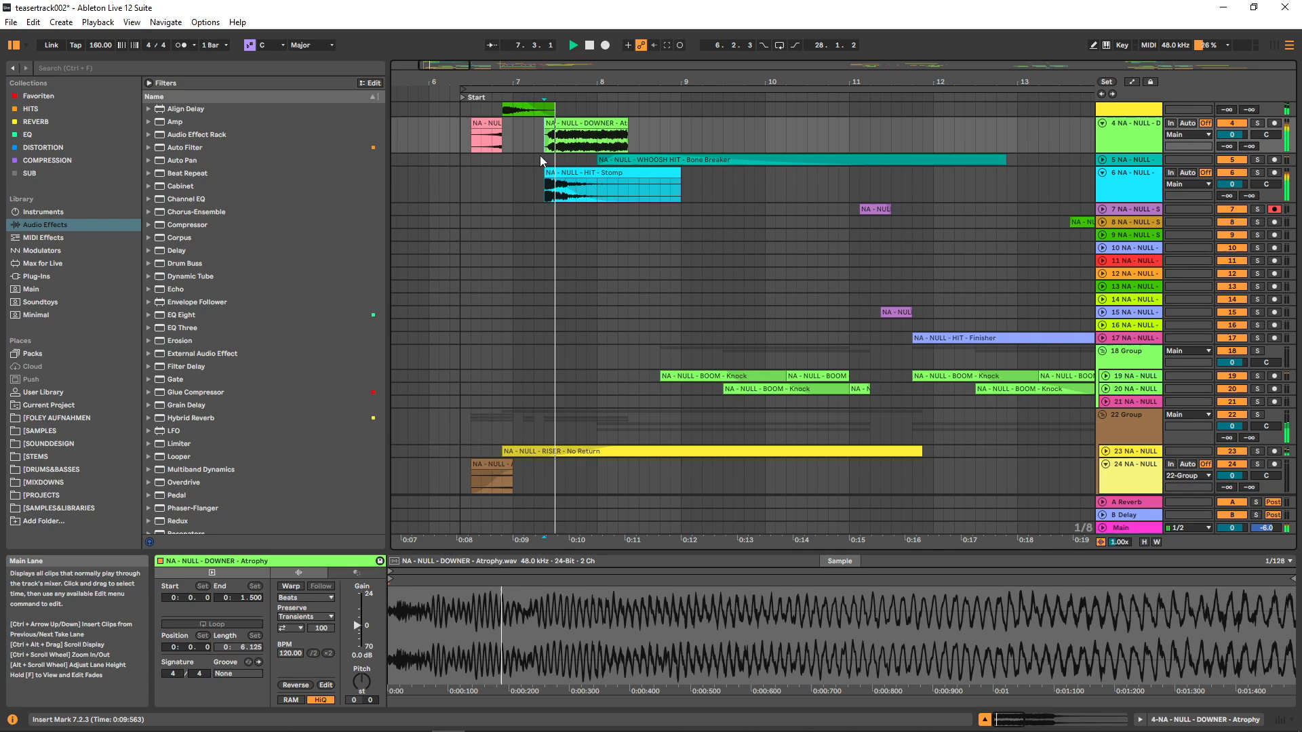
# Listen to the WHOOSH HIT - Bone Breaker clip on track 5 soloed, and to the BOOM - Knock clips with group 18 soloed.
pyautogui.scroll(-3, 553, 272)
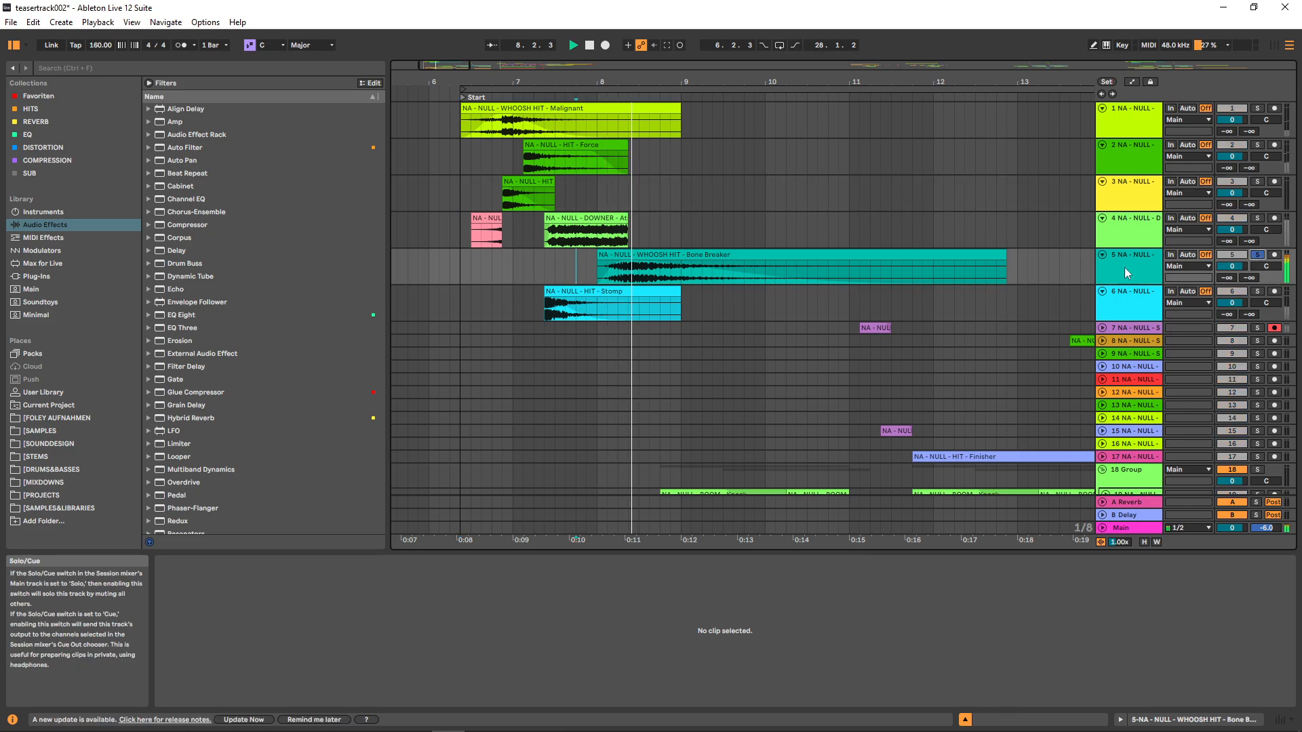
pyautogui.scroll(-4, 925, 294)
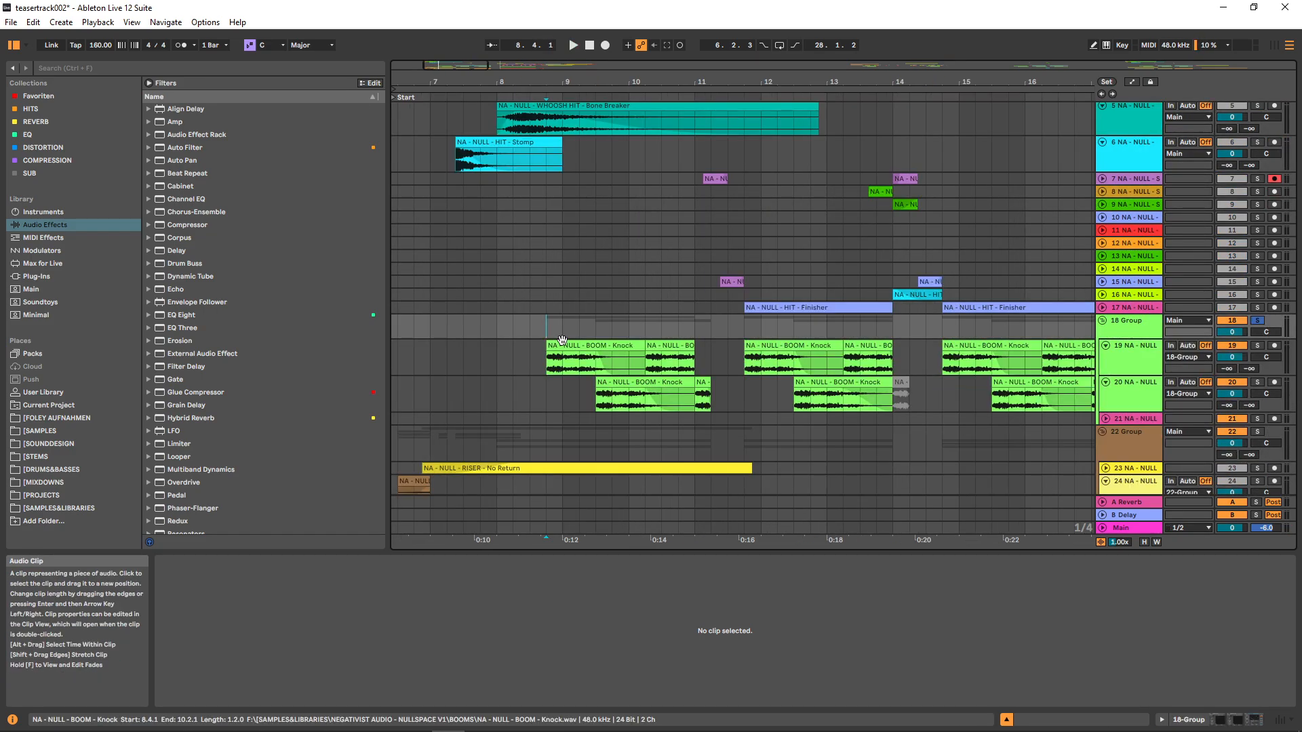
pyautogui.press('space')
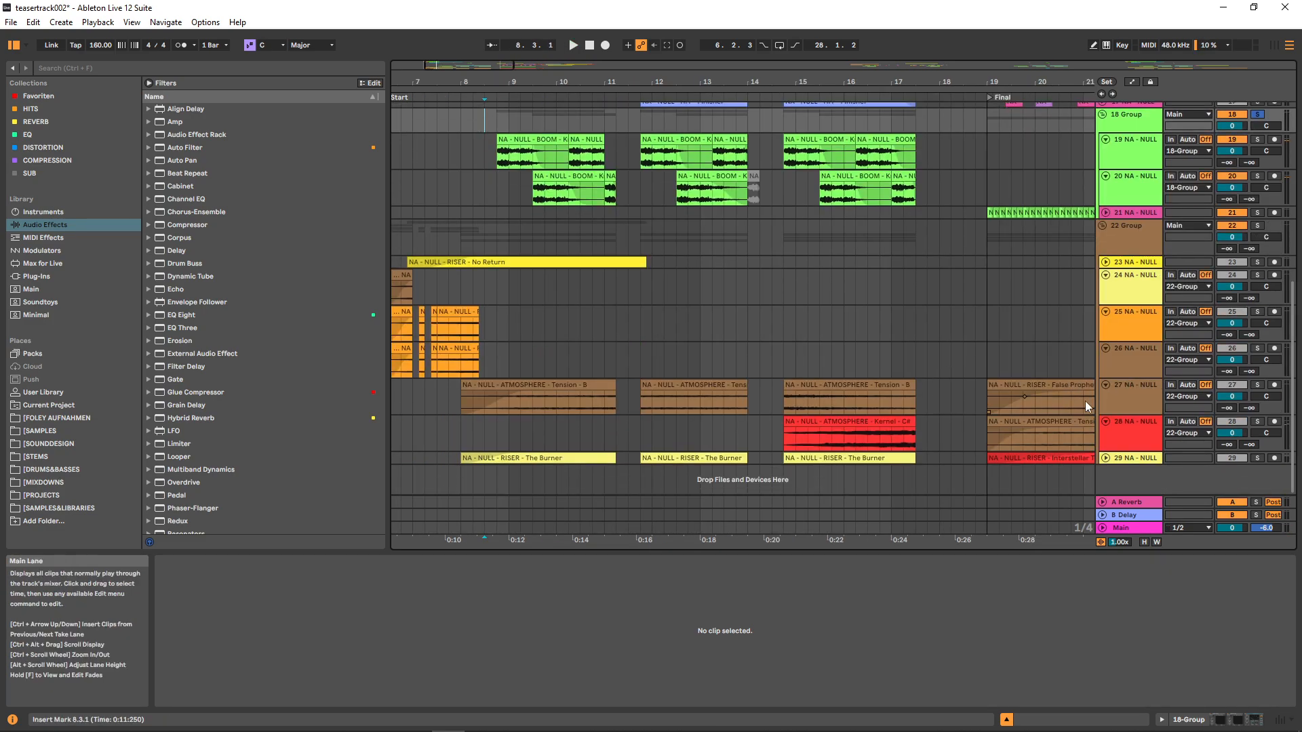
# Unfold track 29 and examine the ATMOSPHERE - Tension and RISER - The Burner clips on tracks 27 to 29 and the gaps between them.
pyautogui.click(1106, 458)
pyautogui.click(463, 380)
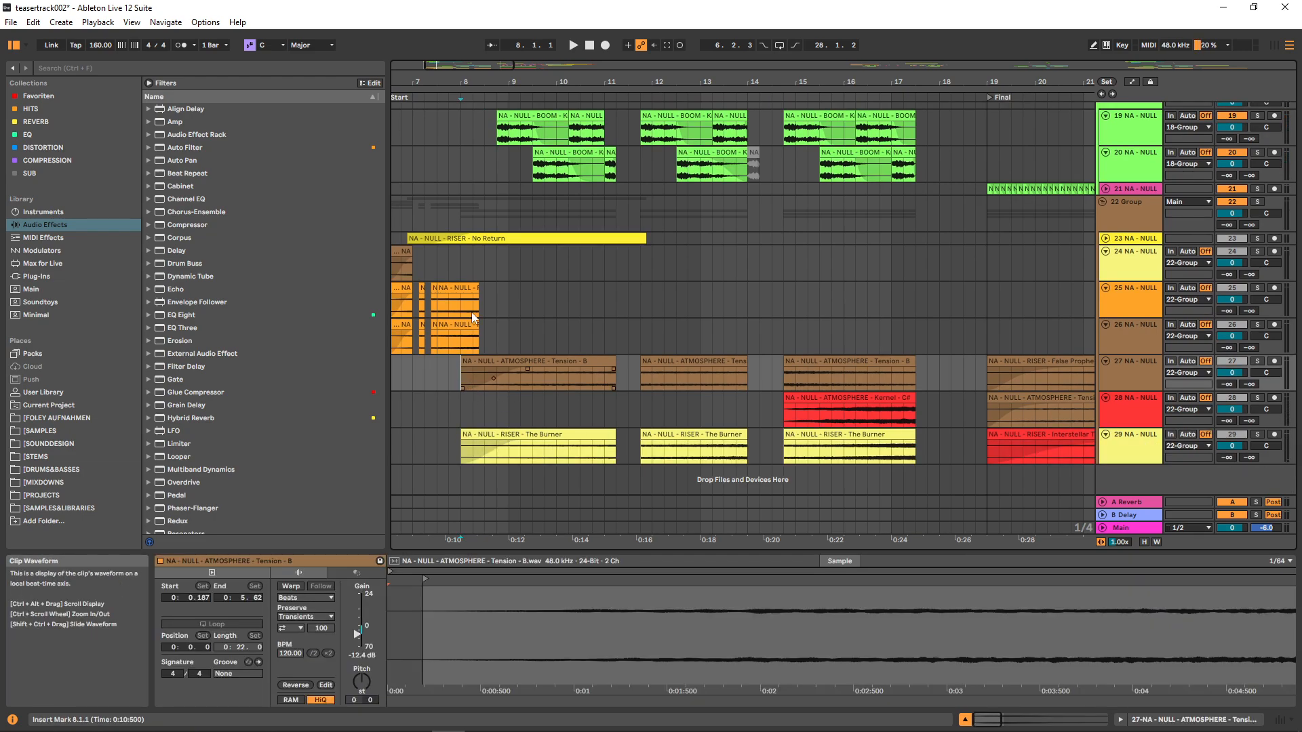
pyautogui.moveTo(462, 370); pyautogui.dragTo(915, 449)
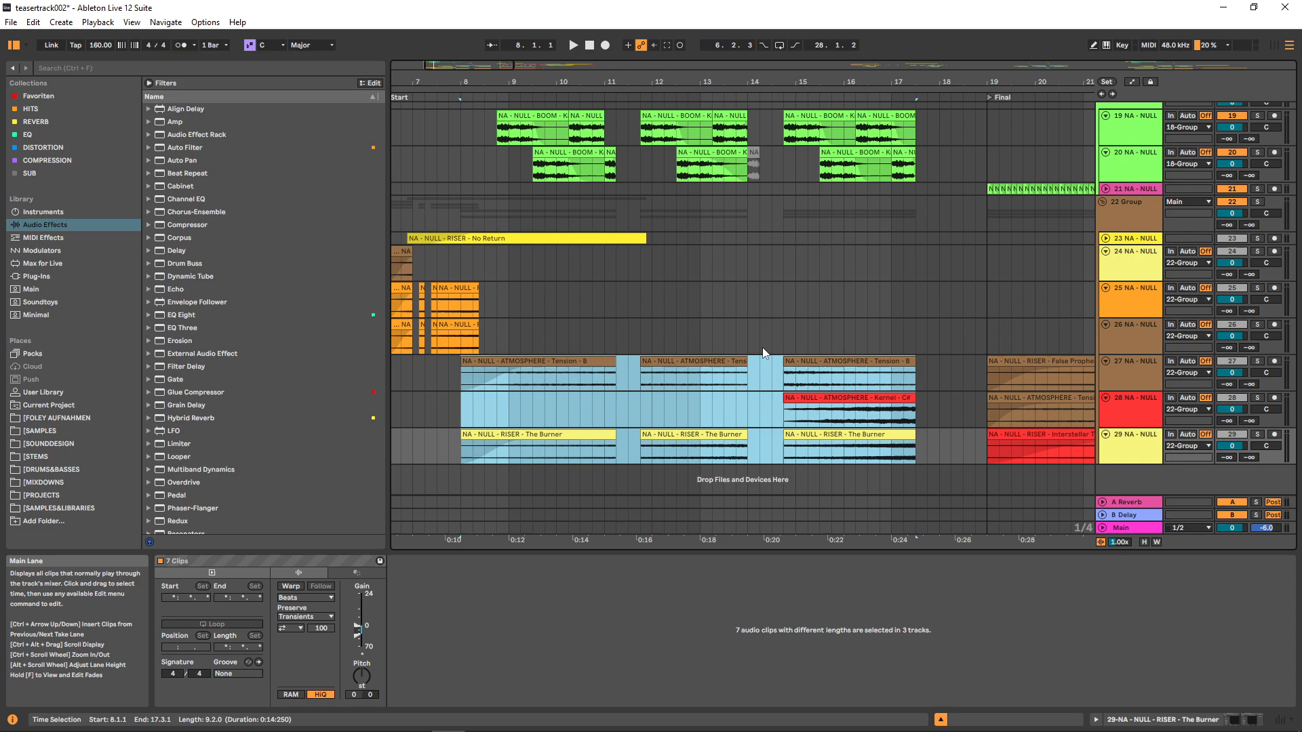
pyautogui.moveTo(618, 339); pyautogui.dragTo(639, 343)
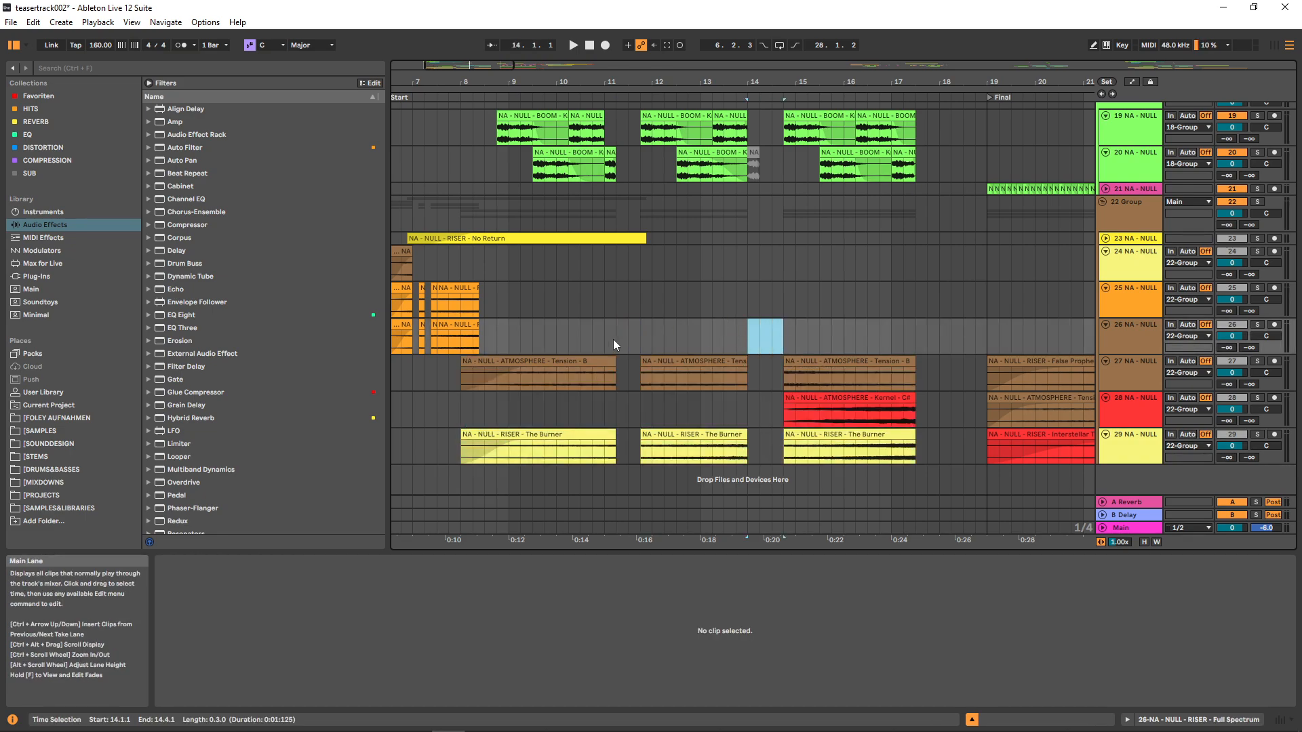
# Play all tracks together from 8.4.1 to hear the BOOM - Knock clips against the atmospheres and risers.
pyautogui.scroll(2, 499, 204)
pyautogui.click(500, 204)
pyautogui.press('space')
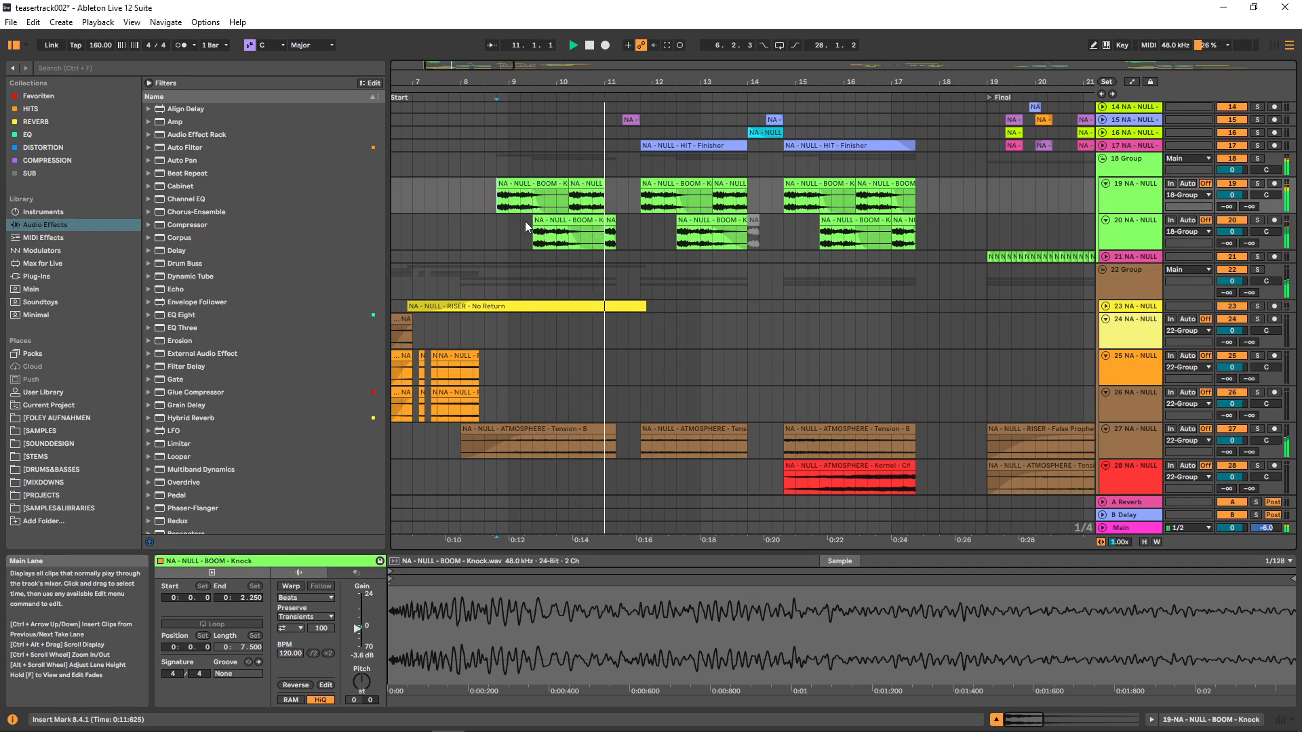
pyautogui.press('space')
# Unfold tracks 7, 8, 9 and 15 to show the short fill clips, and play all tracks from 10.3.3.
pyautogui.scroll(3, 526, 222)
pyautogui.moveTo(730, 213); pyautogui.dragTo(781, 298)
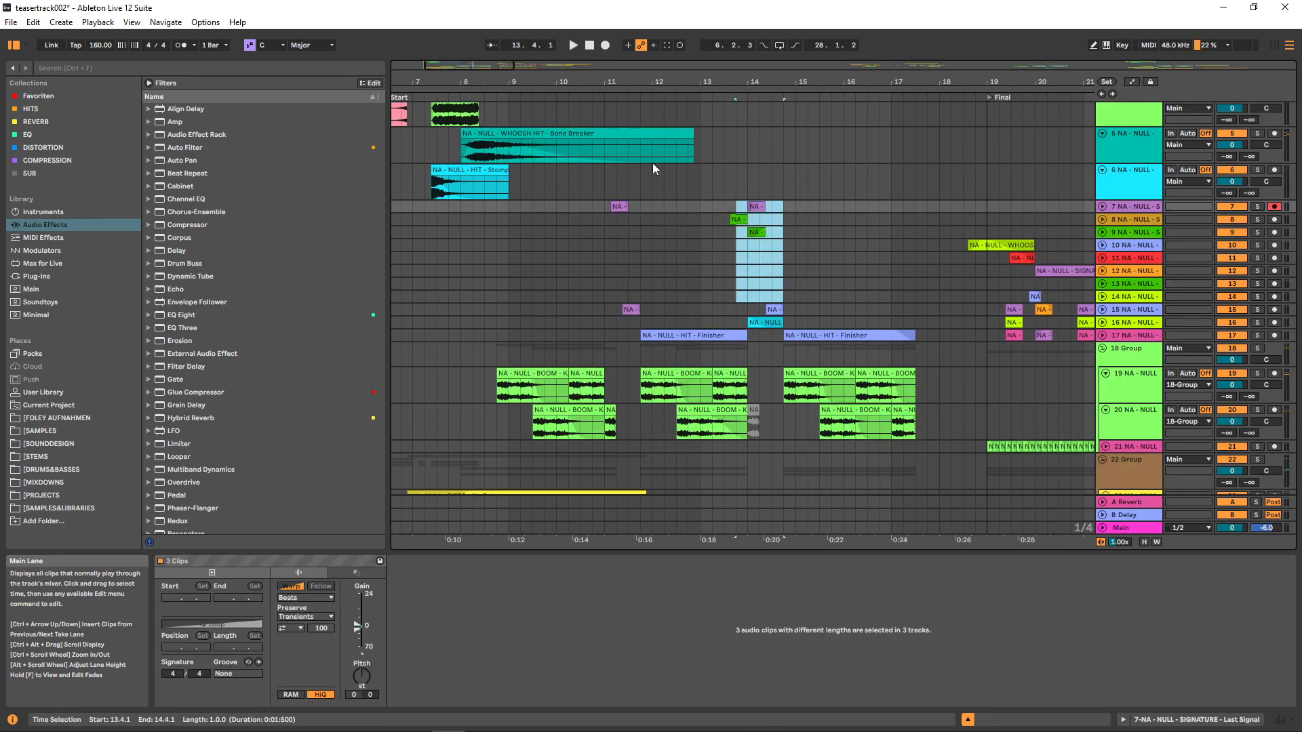
pyautogui.keyDown('ctrl'); pyautogui.scroll(3, 652, 168); pyautogui.keyUp('ctrl')
pyautogui.keyDown('alt'); pyautogui.scroll(2, 780, 217); pyautogui.keyUp('alt')
pyautogui.keyDown('alt'); pyautogui.scroll(2, 908, 332); pyautogui.keyUp('alt')
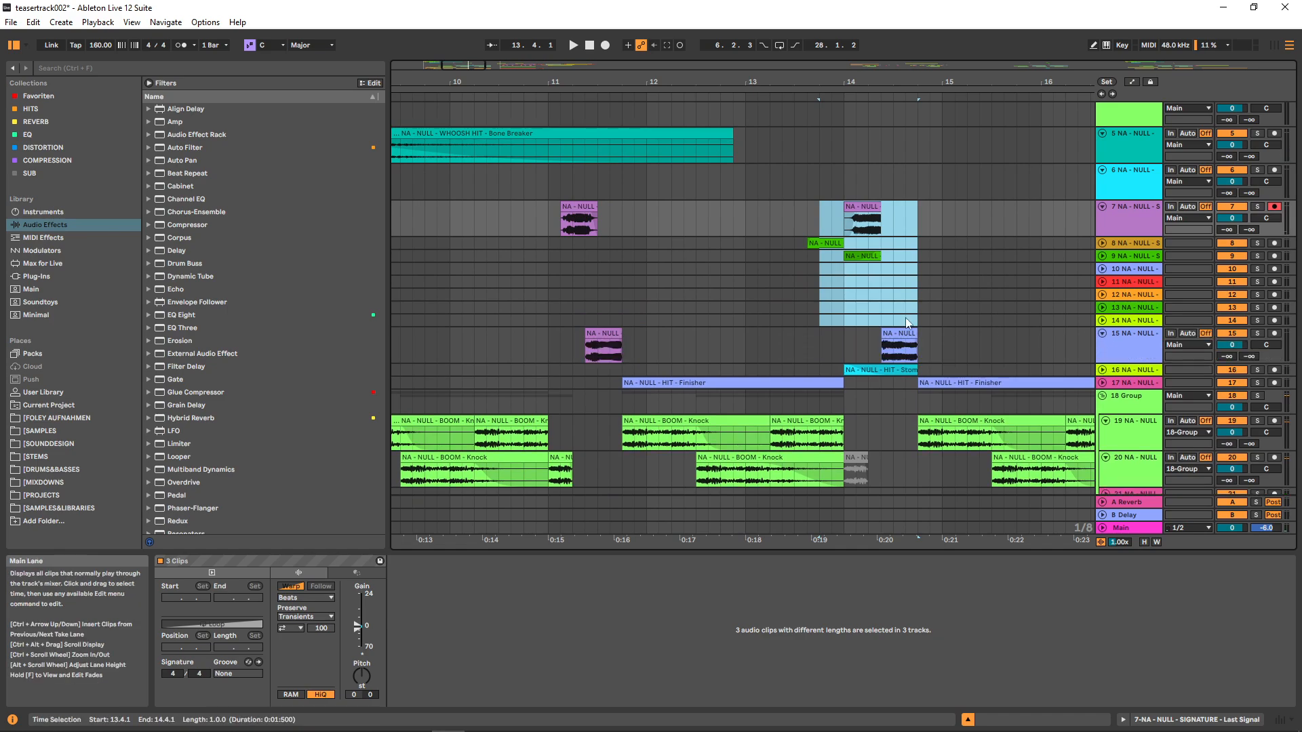
pyautogui.click(611, 328)
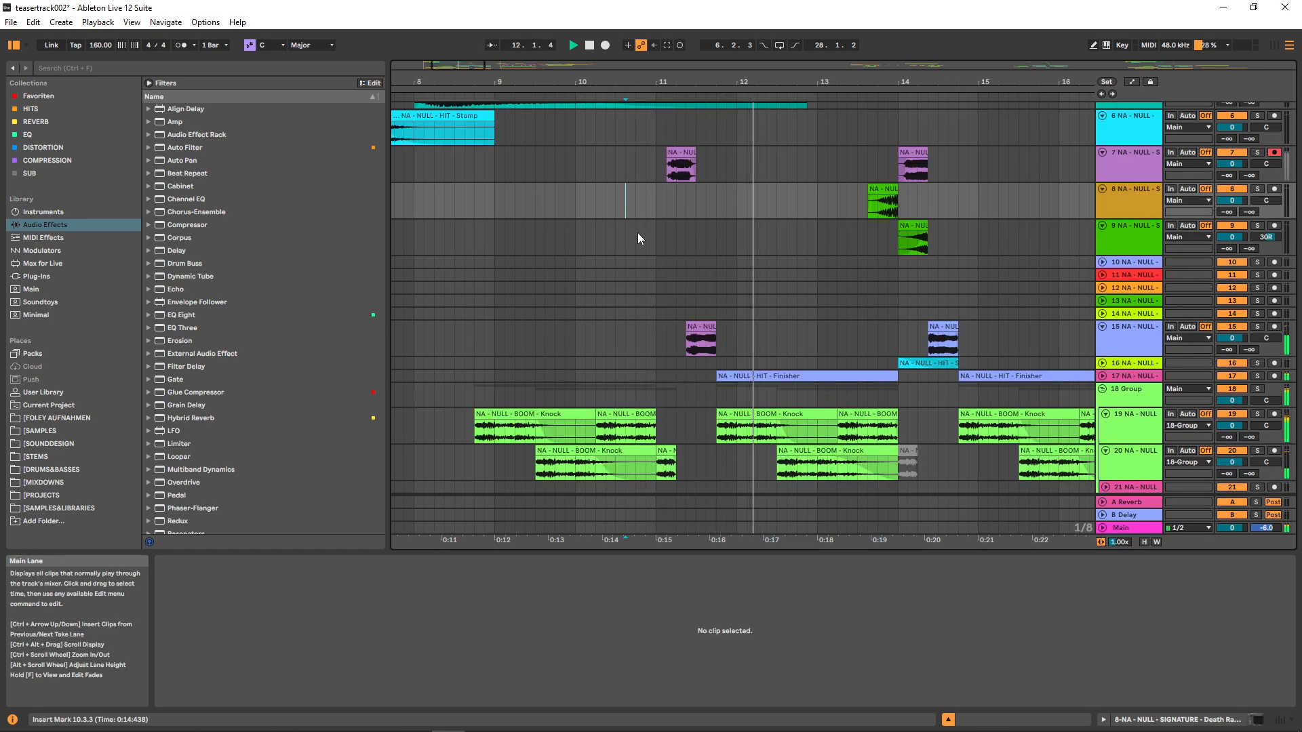
# Inspect the SIGNATURE - Last Signal and DOWNER - Universal clips and listen to tracks 7 and 15 soloed from 11.1.1.
pyautogui.click(675, 166)
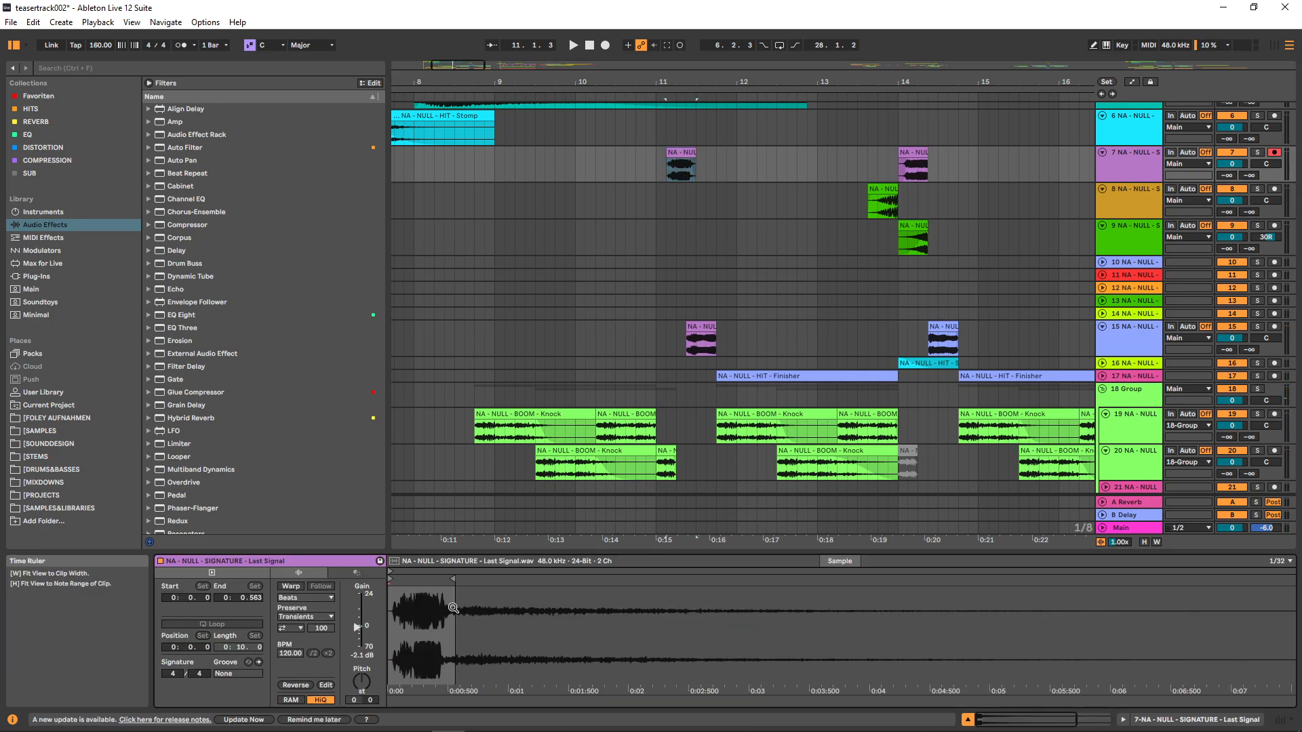
pyautogui.click(700, 336)
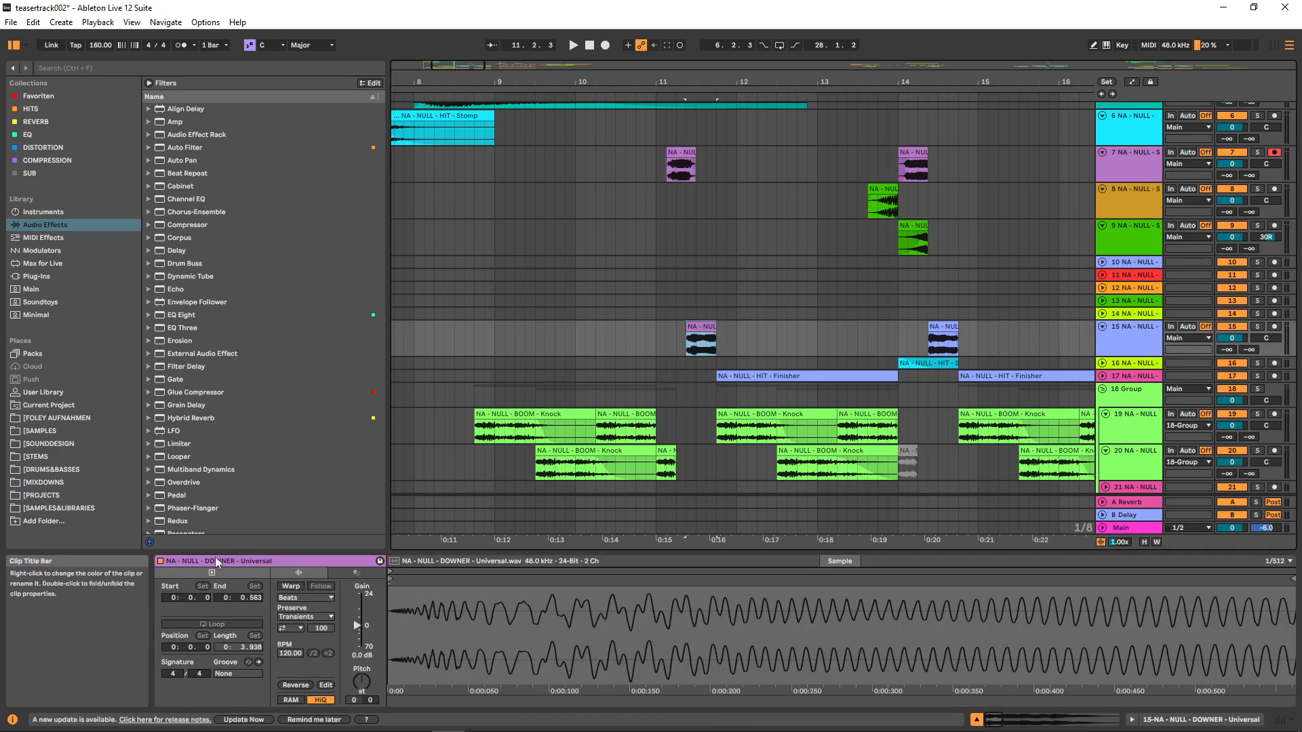
pyautogui.click(658, 166)
pyautogui.press('space')
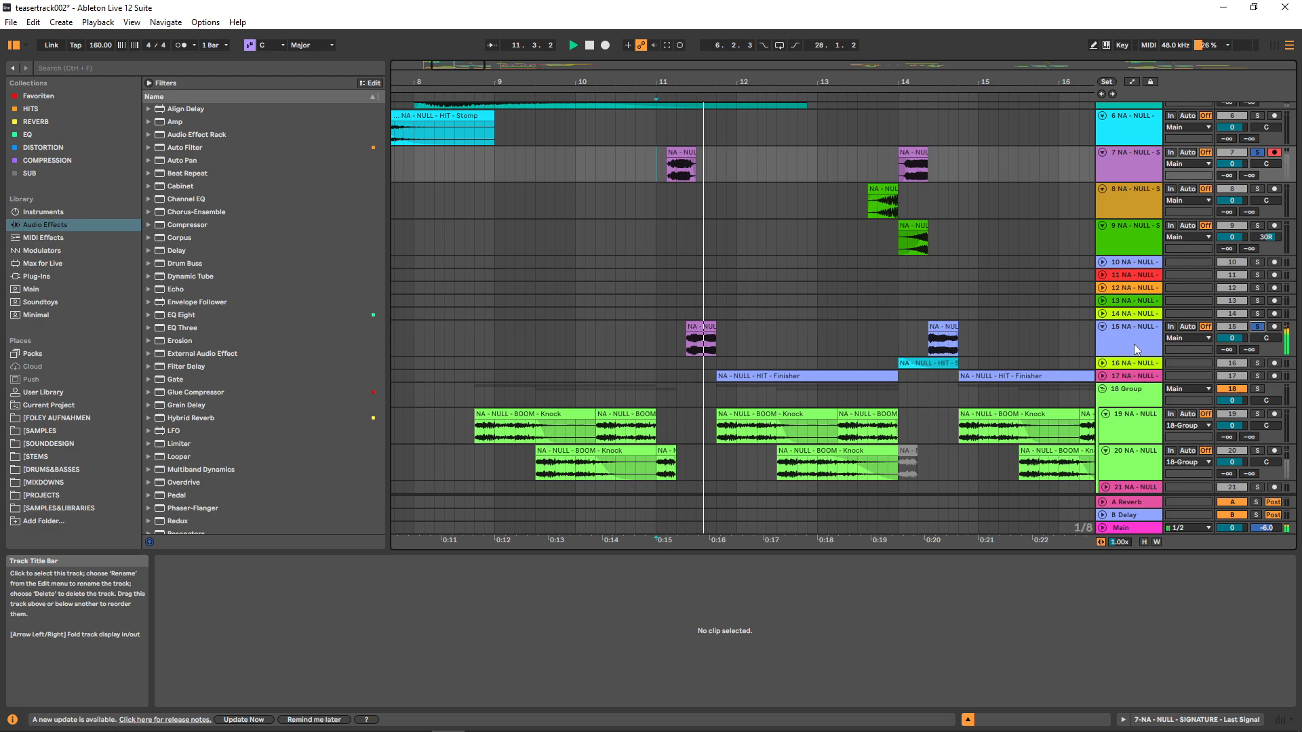
# Unfold track 17 and play all tracks from 11.2.1 to hear the fill lead into the HIT - Finisher clip.
pyautogui.click(727, 376)
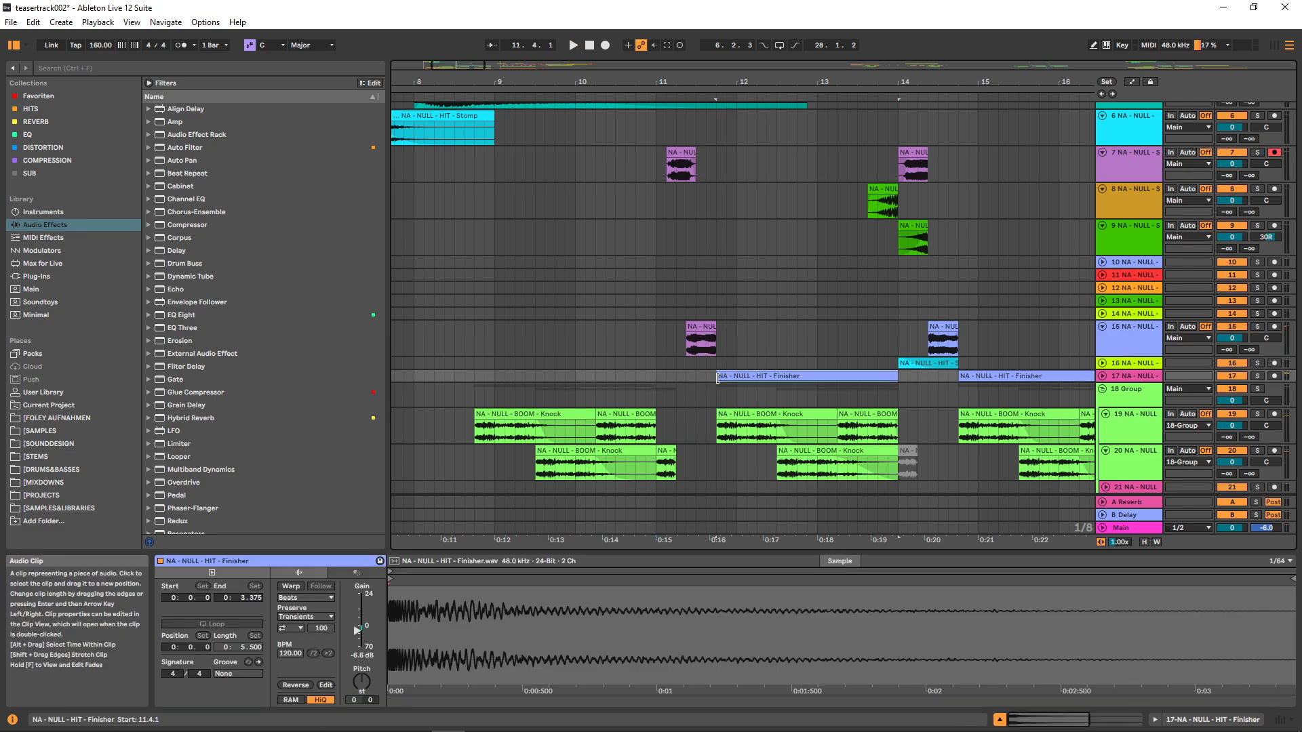
pyautogui.press('u')
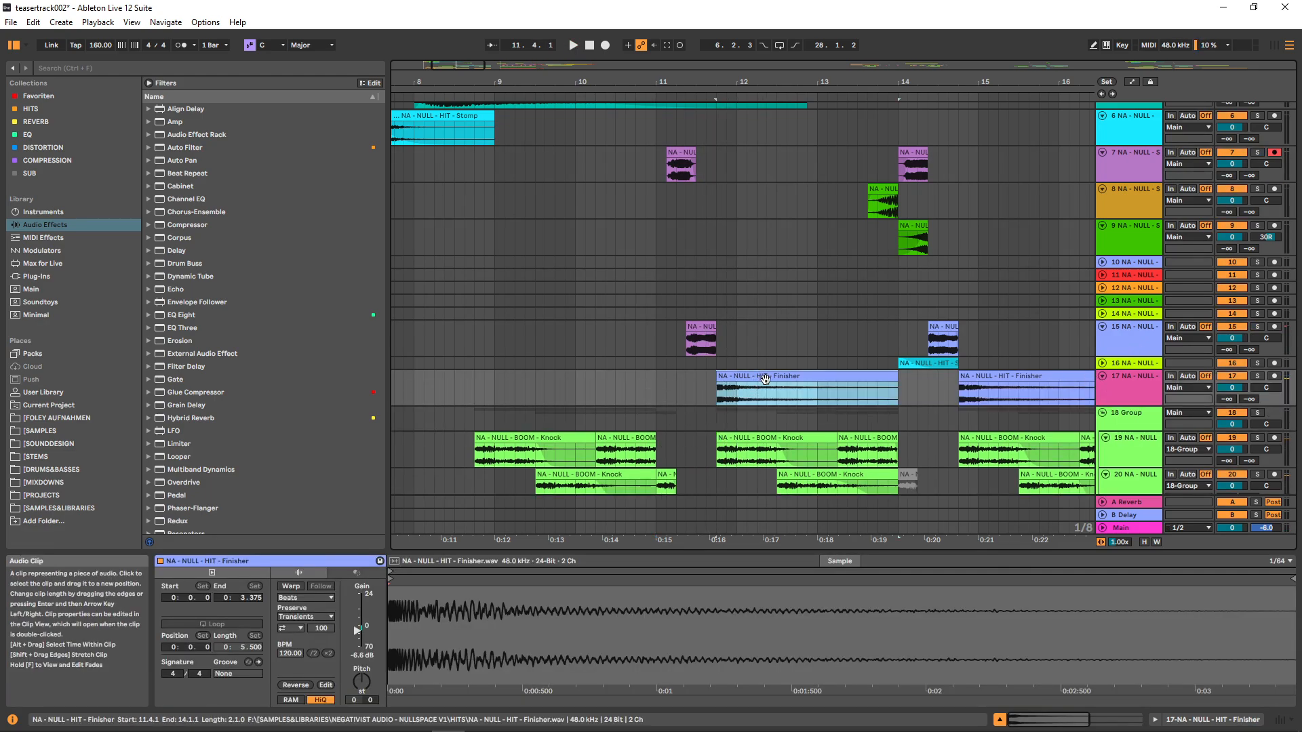
pyautogui.click(693, 388)
pyautogui.press('space')
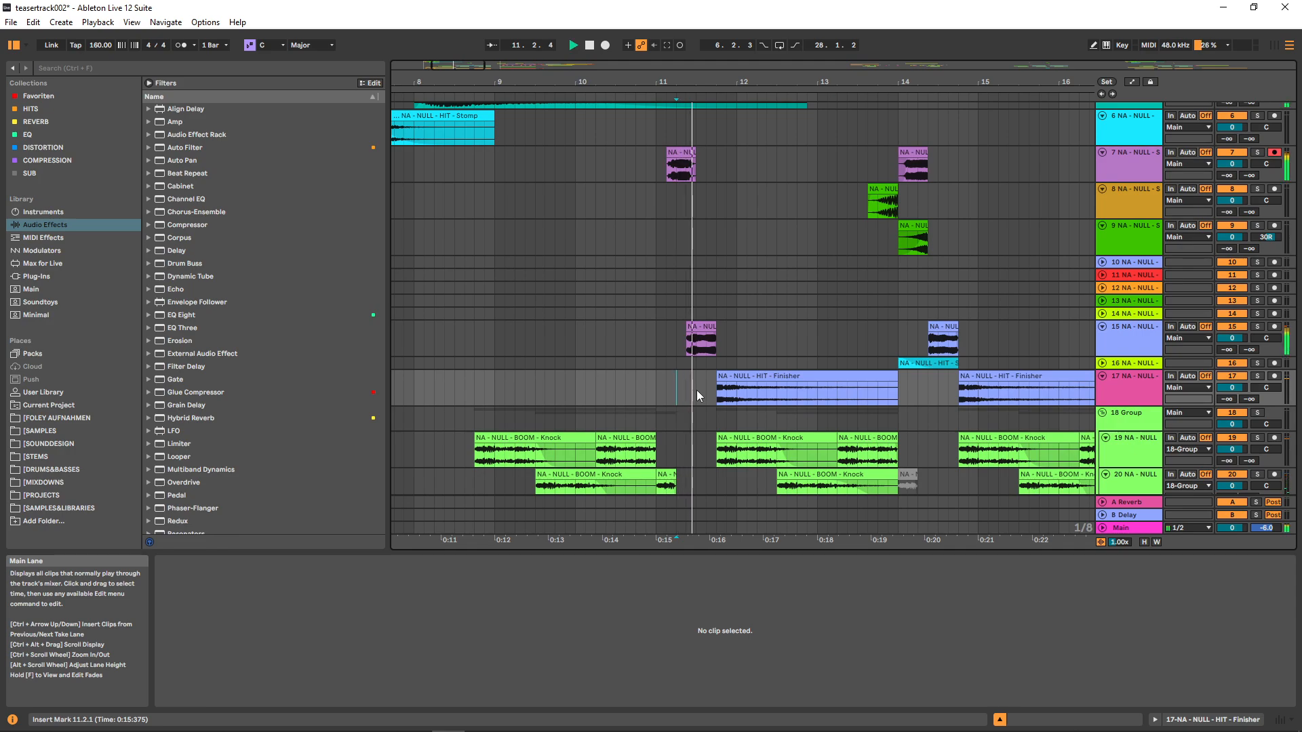
pyautogui.scroll(-1, 706, 456)
pyautogui.scroll(-2, 707, 456)
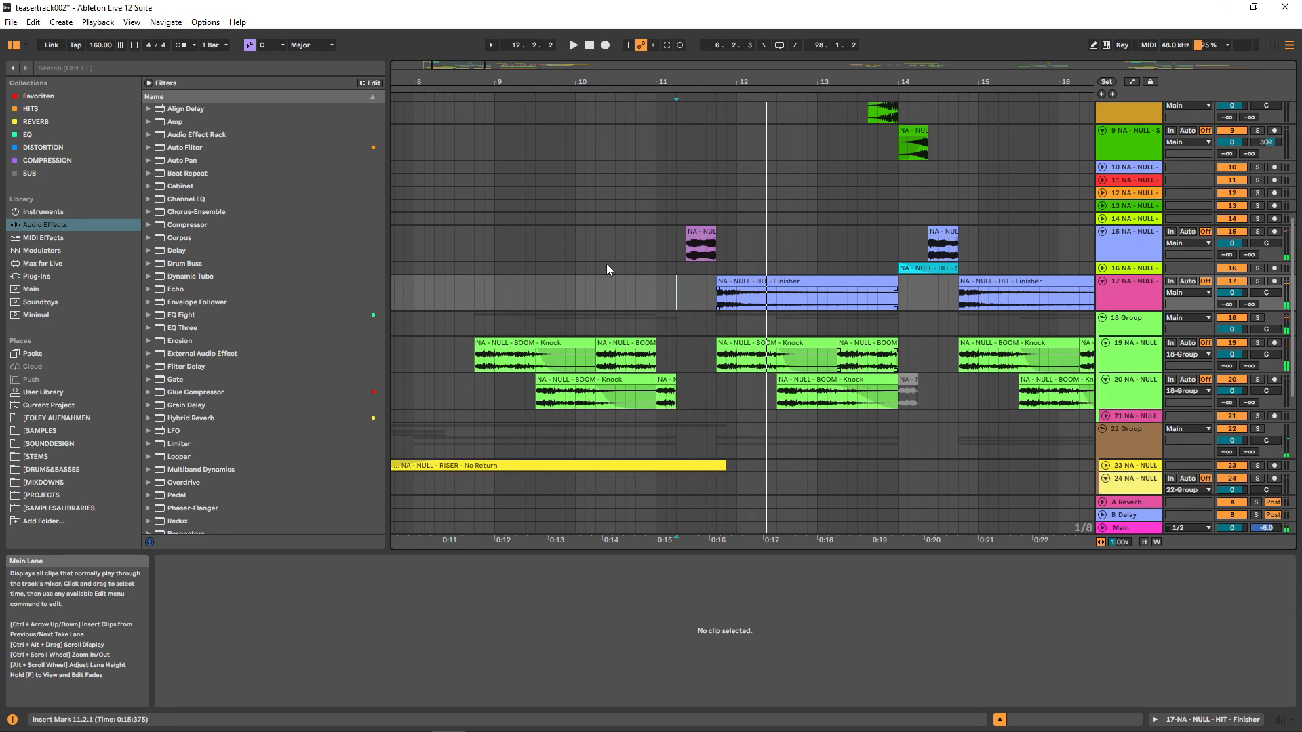
# Examine the first BOOM - Knock clip on track 19 and the gaps before both HIT - Finisher clips on track 17.
pyautogui.click(569, 366)
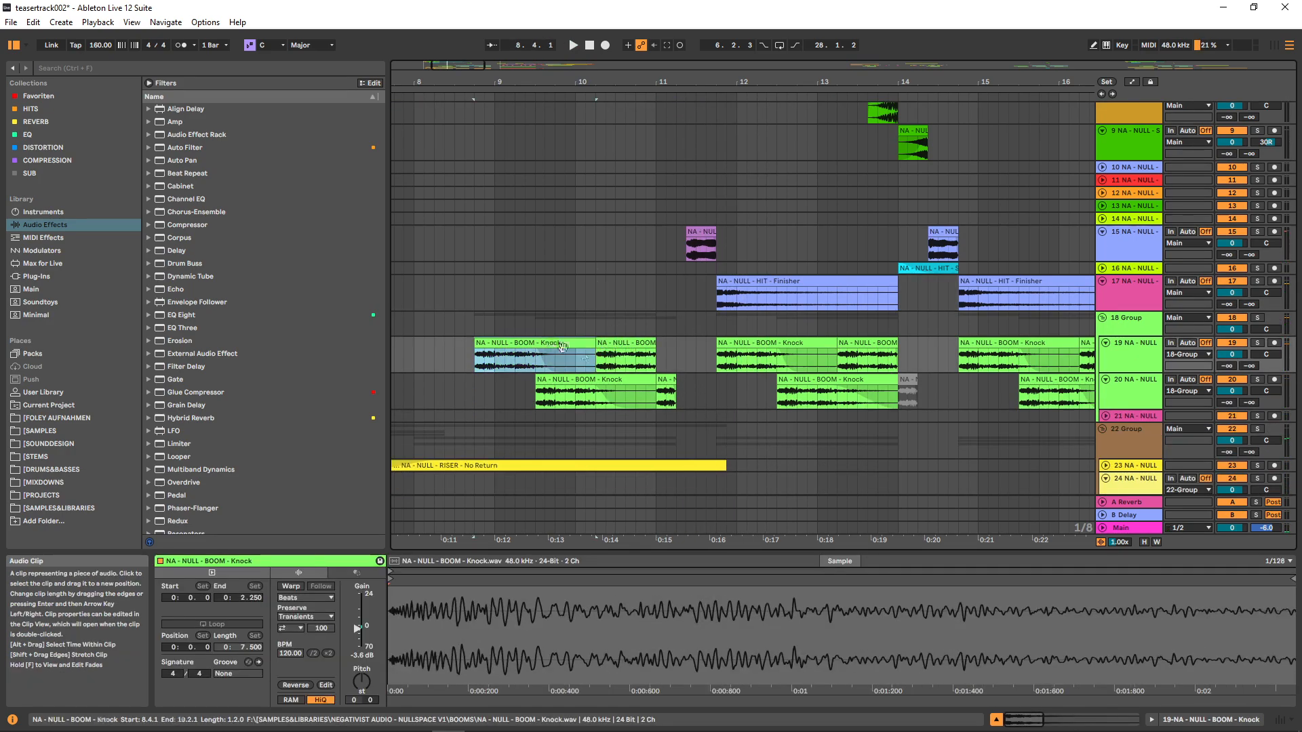
pyautogui.scroll(2, 568, 434)
pyautogui.click(850, 173)
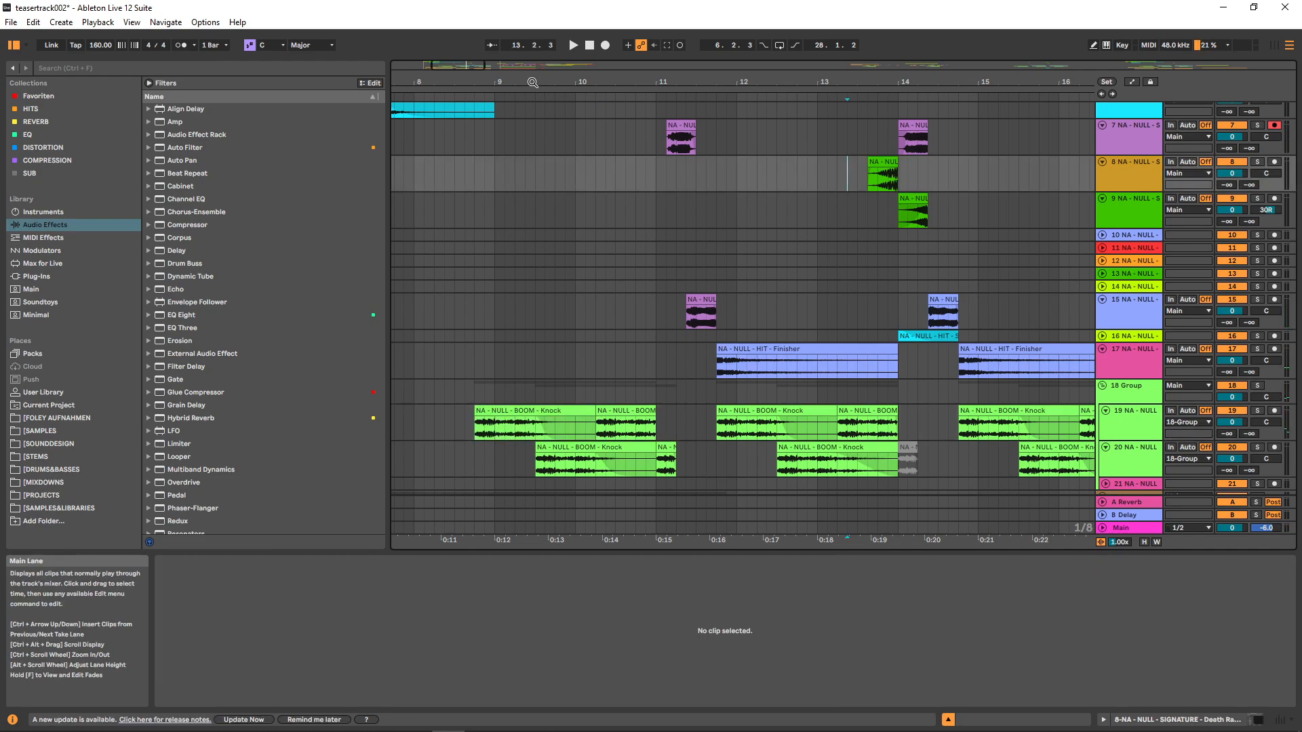
pyautogui.moveTo(458, 65); pyautogui.dragTo(473, 63)
pyautogui.scroll(1, 705, 346)
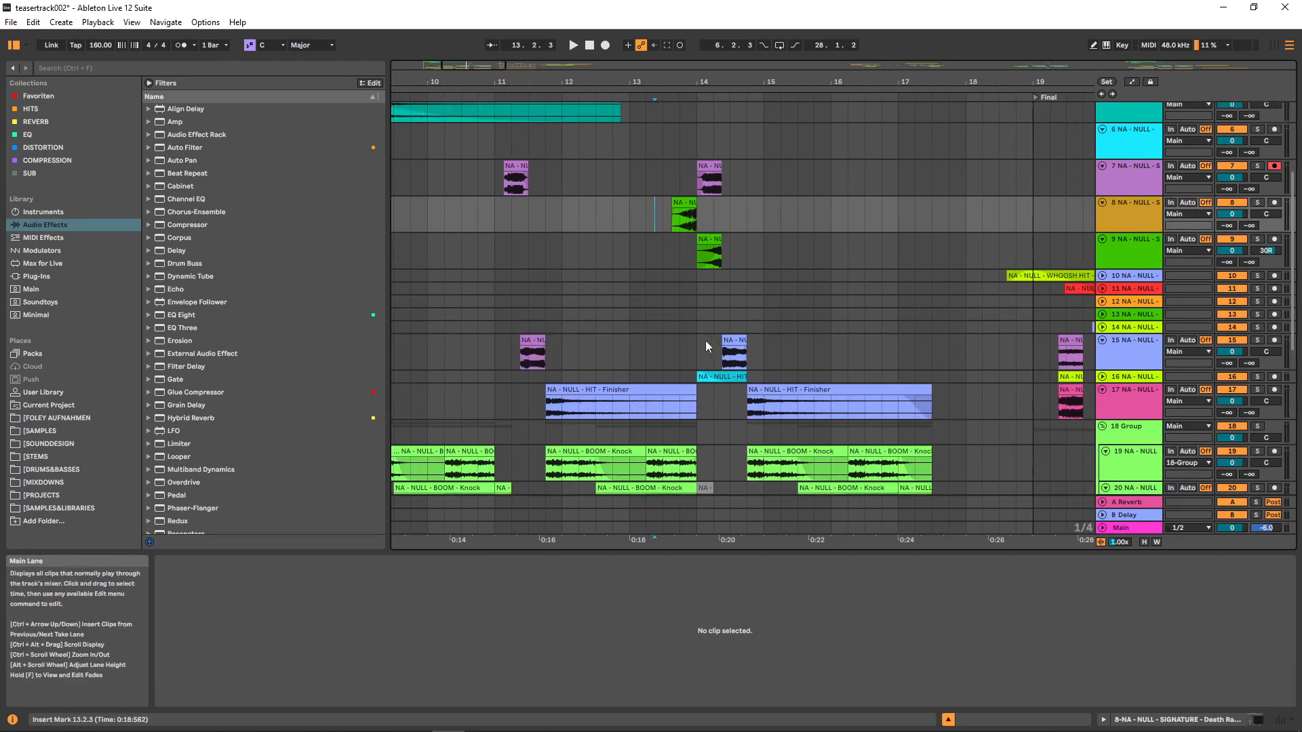
pyautogui.moveTo(697, 404); pyautogui.dragTo(745, 405)
pyautogui.moveTo(496, 406); pyautogui.dragTo(546, 407)
pyautogui.click(566, 407)
pyautogui.click(708, 315)
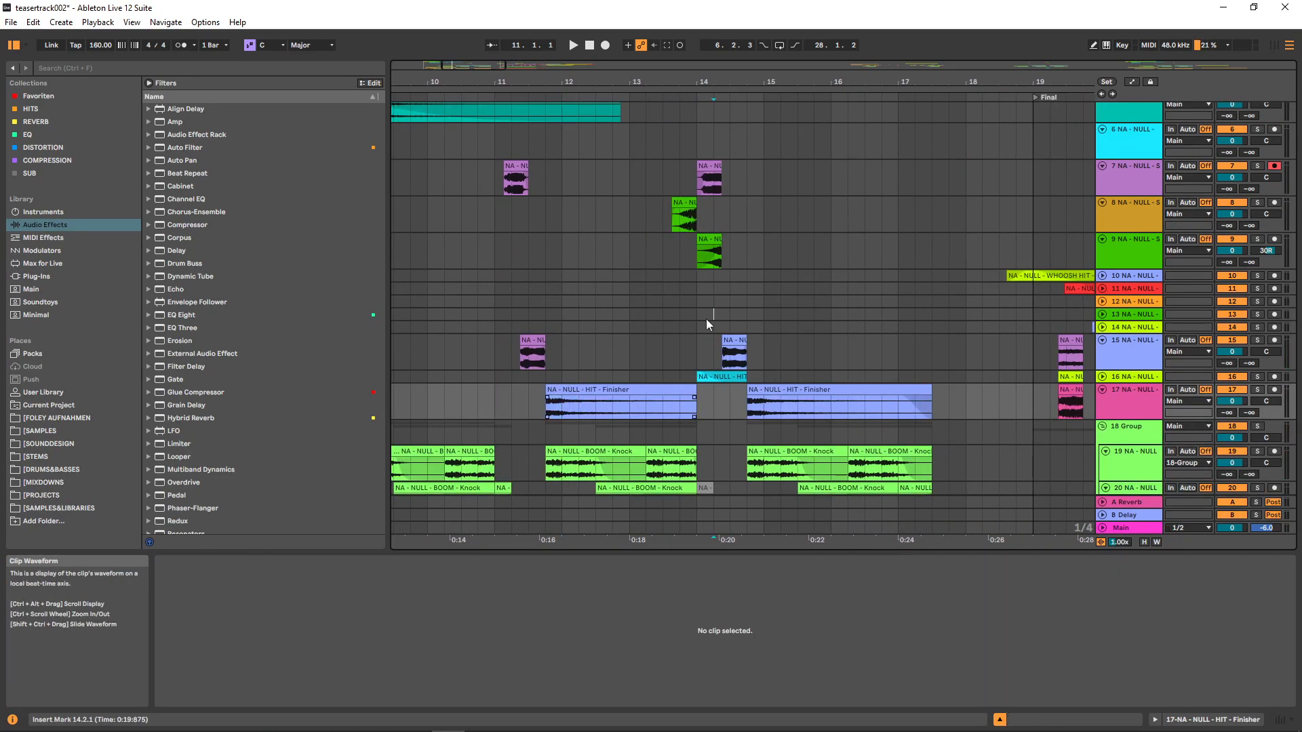
# Solo tracks 7, 8, 9 and 15 and listen to the second fill from 13.3.1.
pyautogui.click(671, 204)
pyautogui.scroll(1, 669, 214)
pyautogui.click(667, 213)
pyautogui.click(1257, 193)
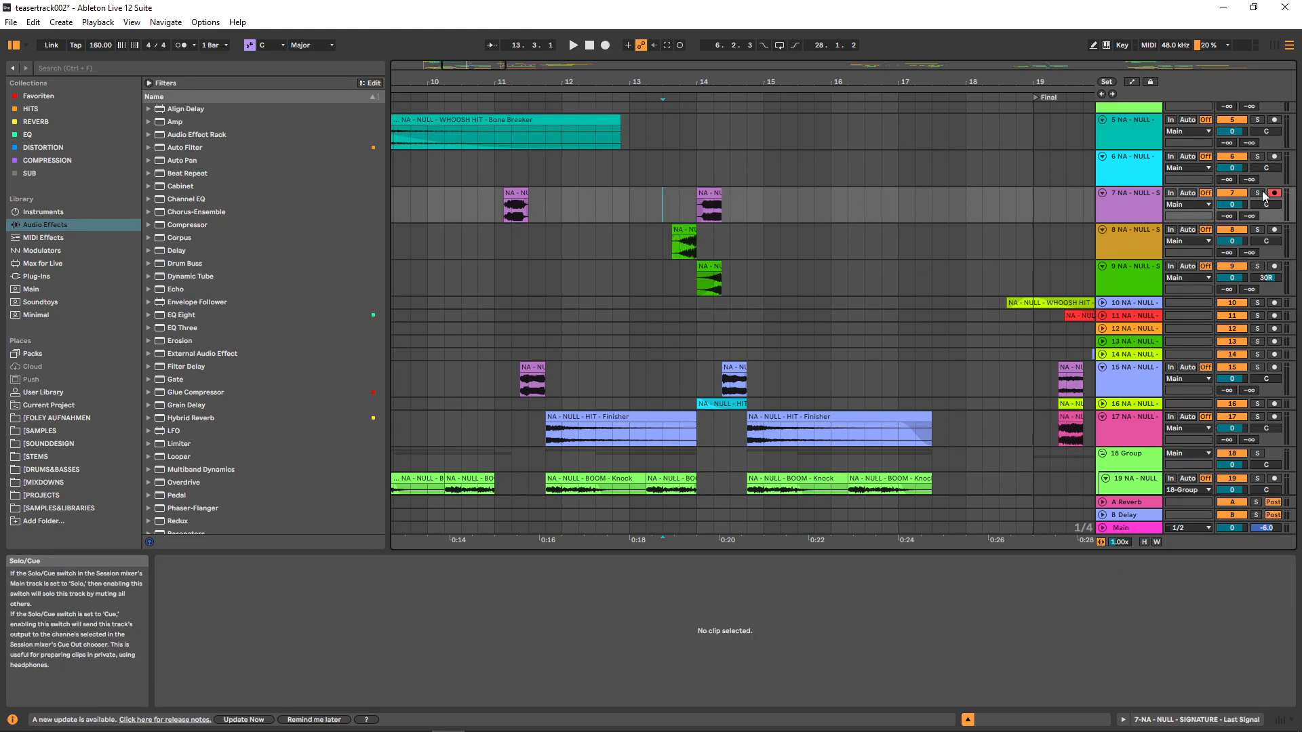
pyautogui.keyDown('ctrl'); pyautogui.click(1258, 229); pyautogui.keyUp('ctrl')
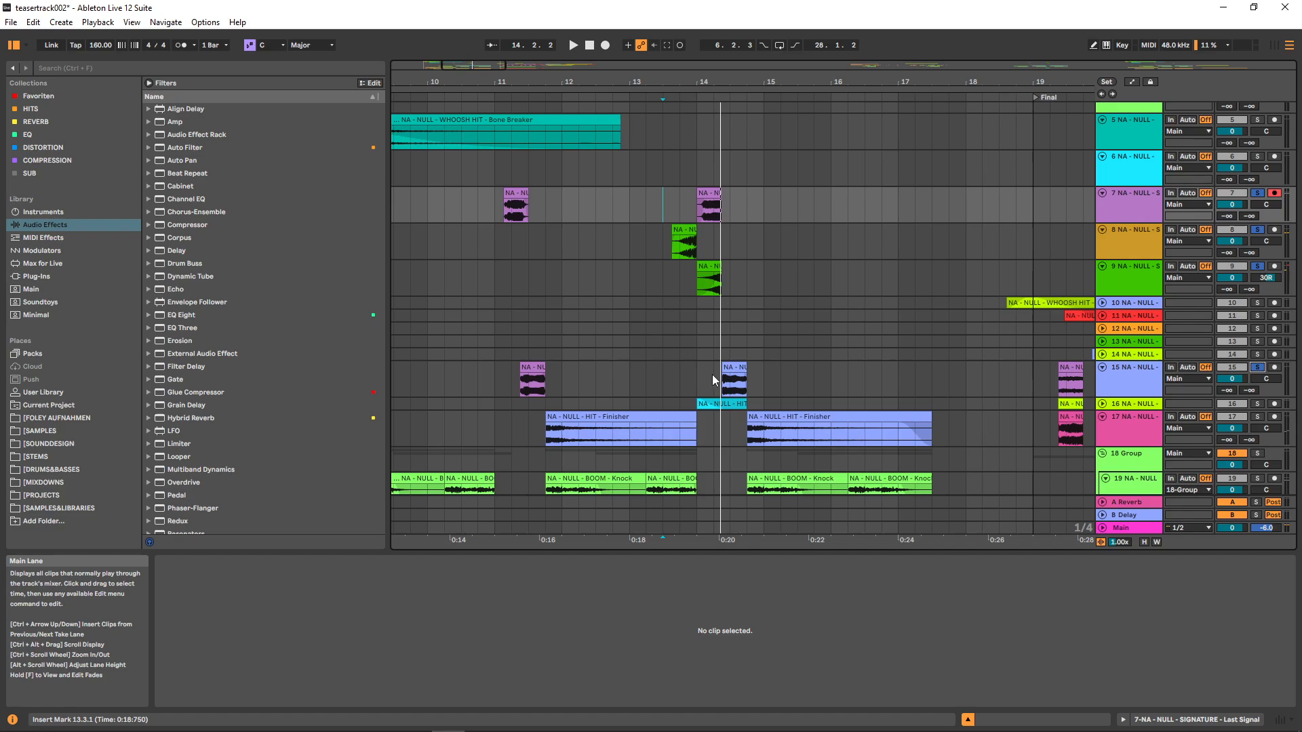
pyautogui.click(661, 239)
pyautogui.press('space')
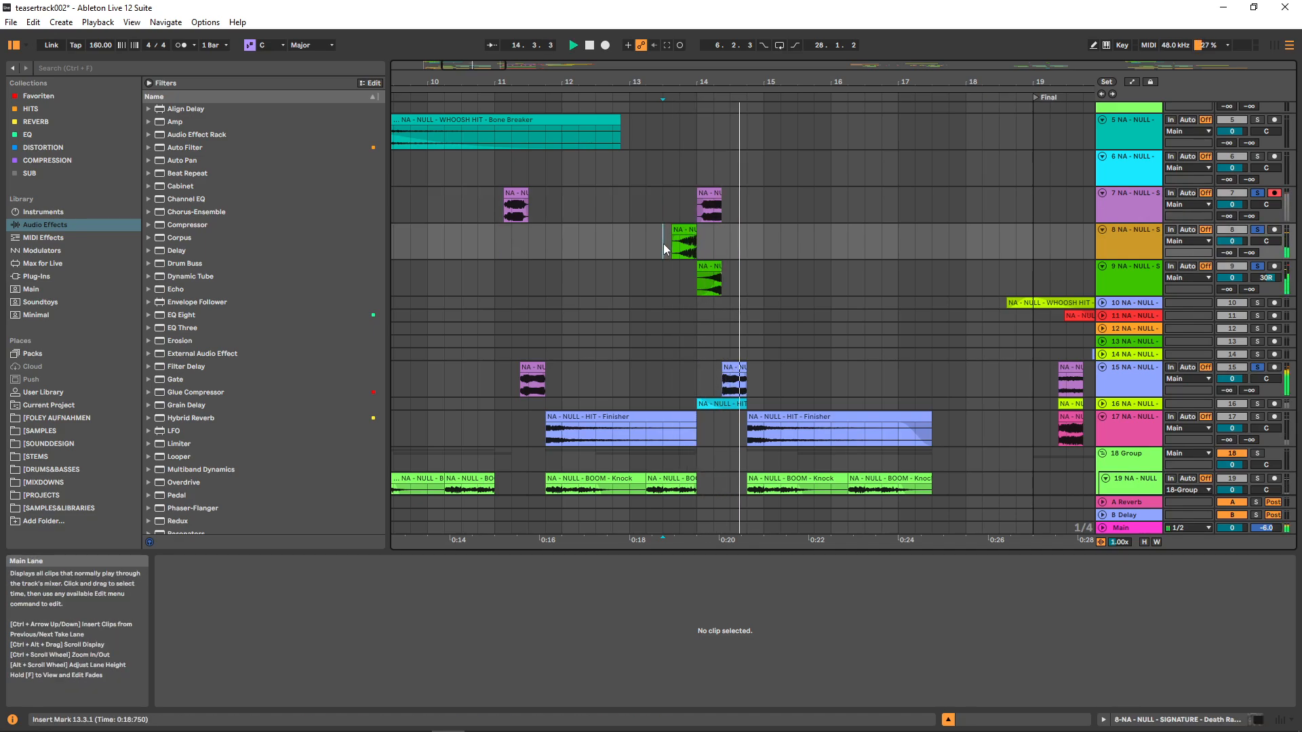
pyautogui.press('space')
# Listen to the SIGNATURE - Death Rattle clip with track 8 soloed and inspect the BRAAM - Bite - E-F clip on track 7.
pyautogui.click(687, 230)
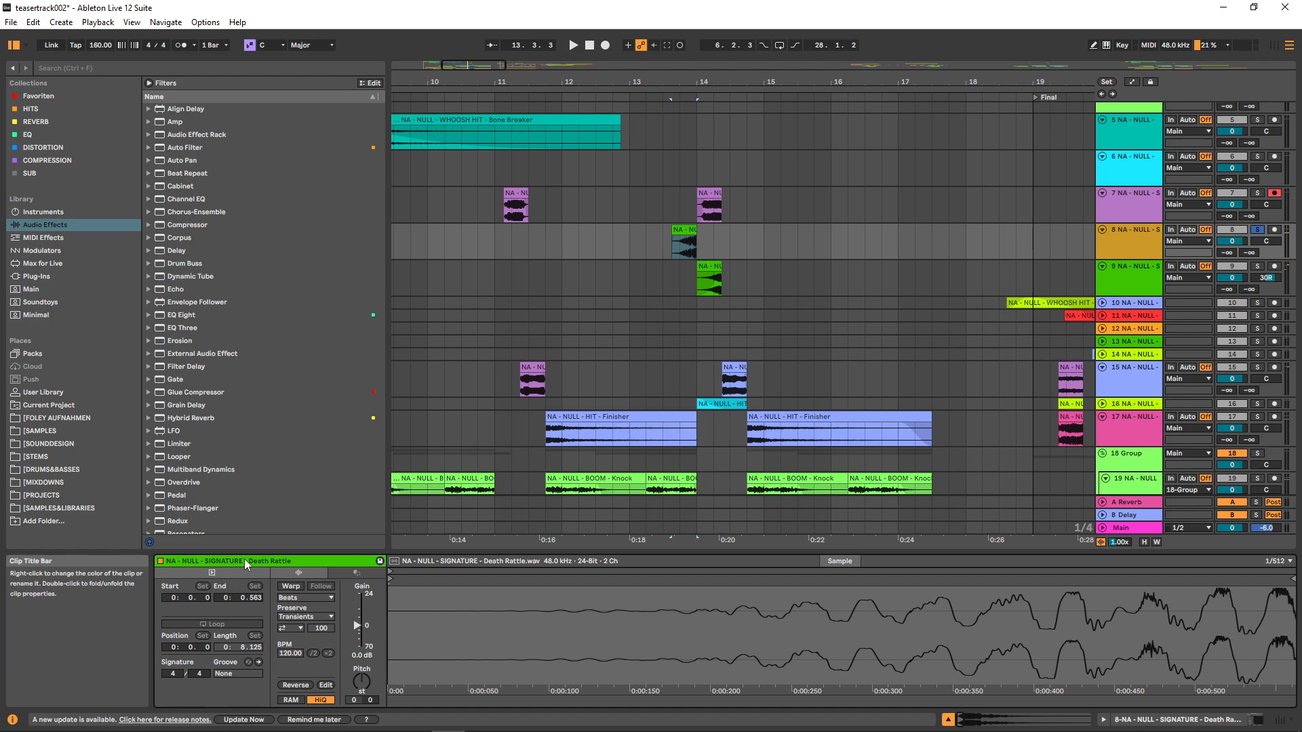
pyautogui.scroll(-5, 475, 630)
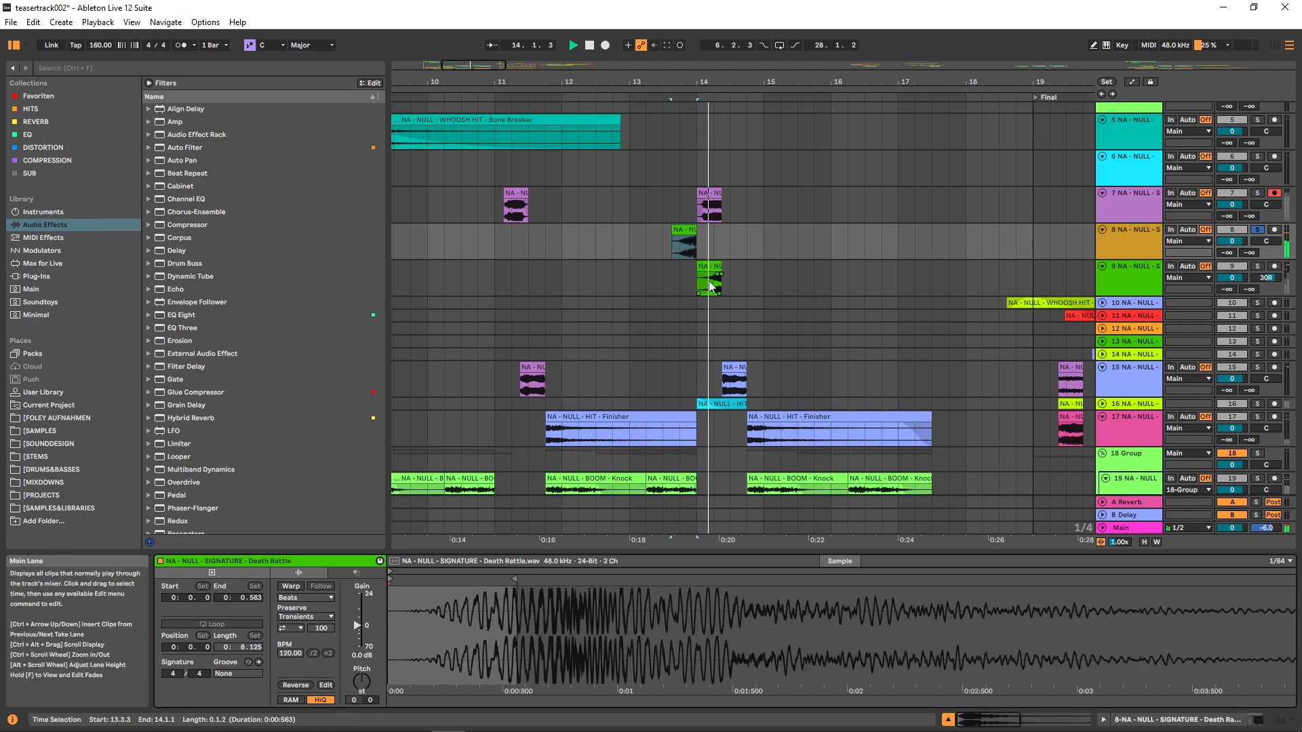
pyautogui.click(709, 207)
pyautogui.press('space')
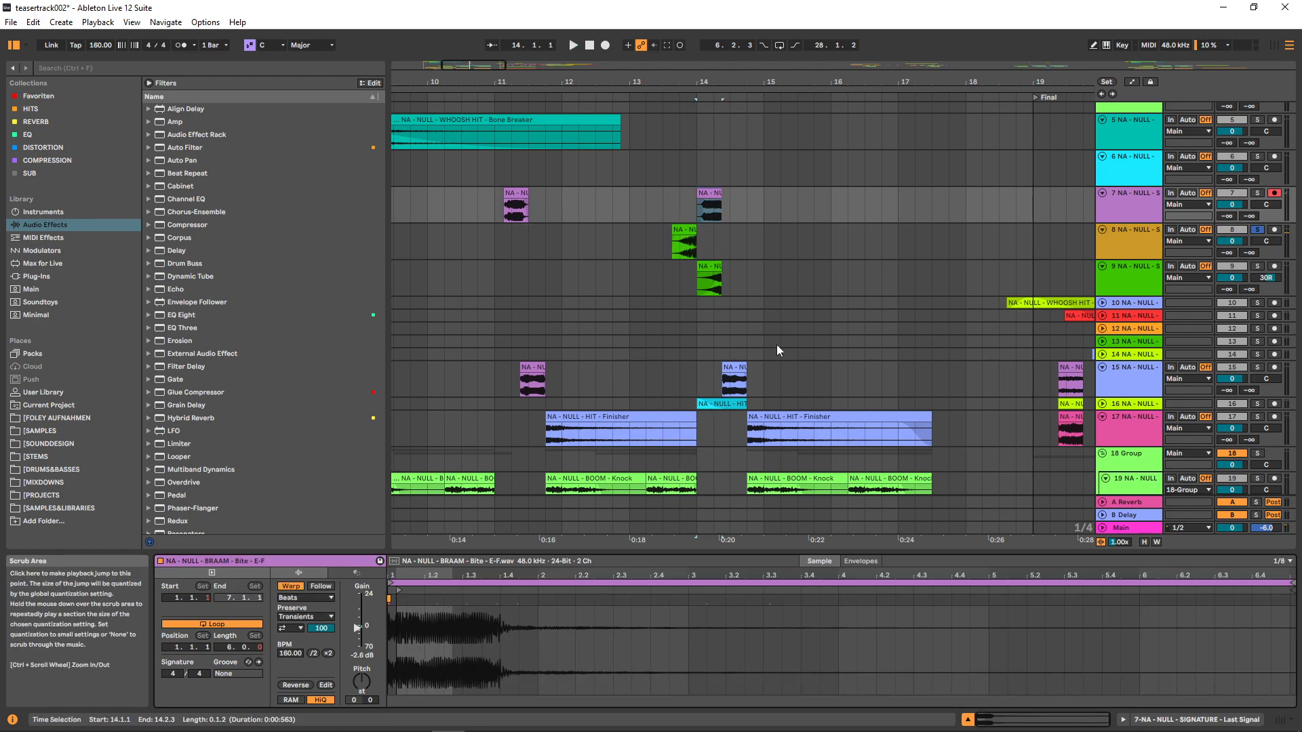
# Inspect the SIGNATURE - Slightly Saturated clip, listen to it from 14.1.1 with tracks 7 and 9 soloed, and clear the solos.
pyautogui.click(711, 279)
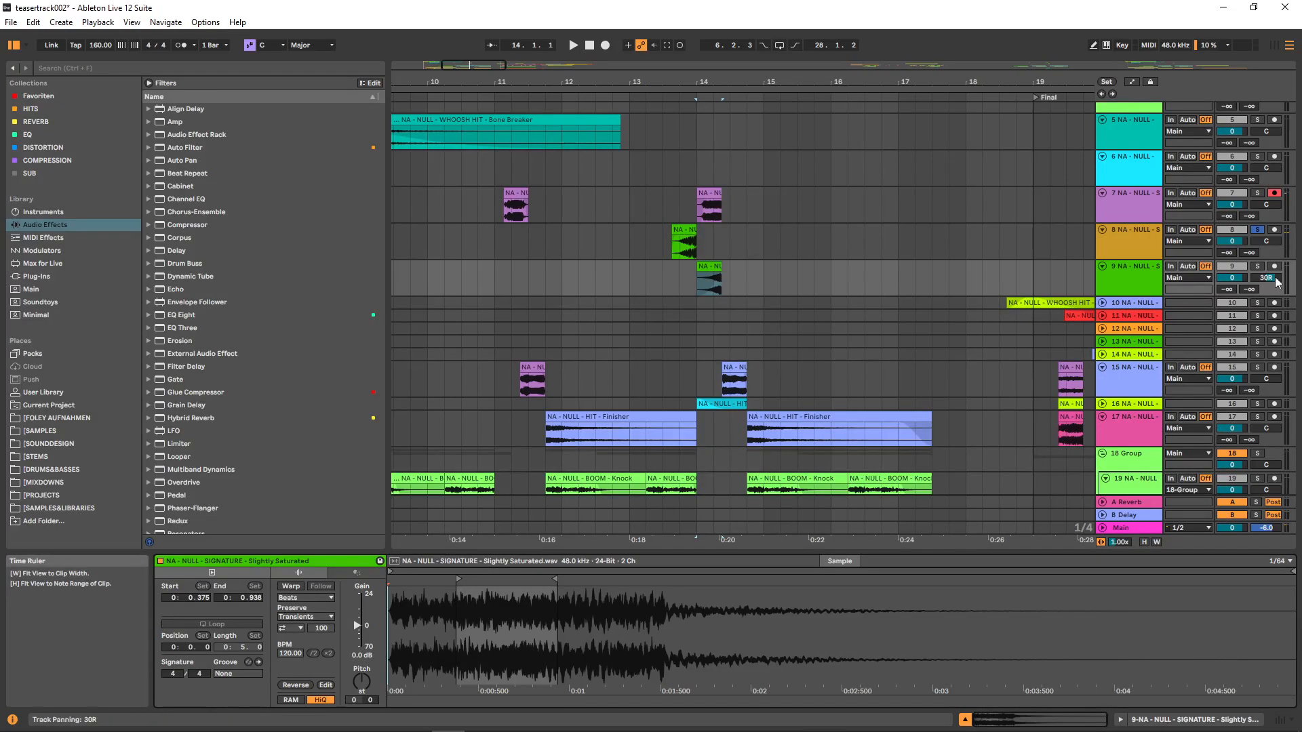
pyautogui.click(1258, 266)
pyautogui.keyDown('ctrl'); pyautogui.click(1256, 195); pyautogui.keyUp('ctrl')
pyautogui.press('space')
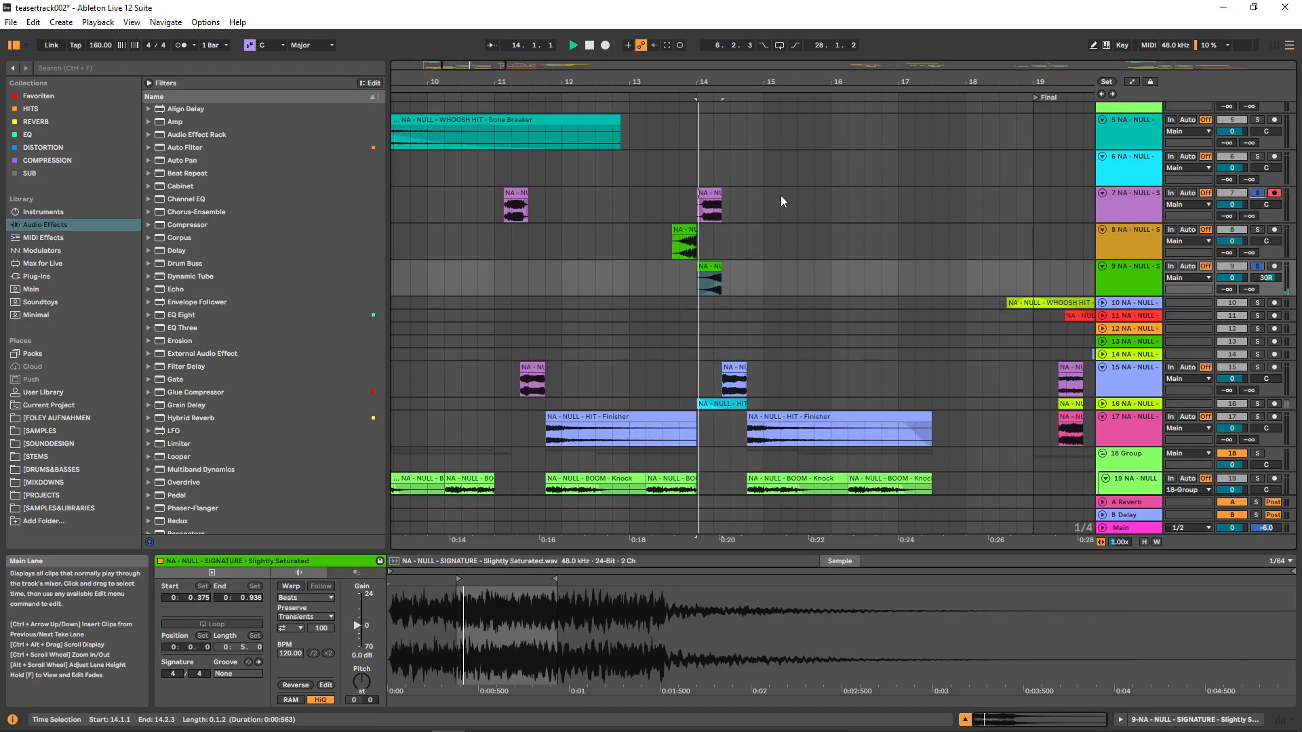
pyautogui.click(1258, 269)
pyautogui.press('space')
pyautogui.press('space')
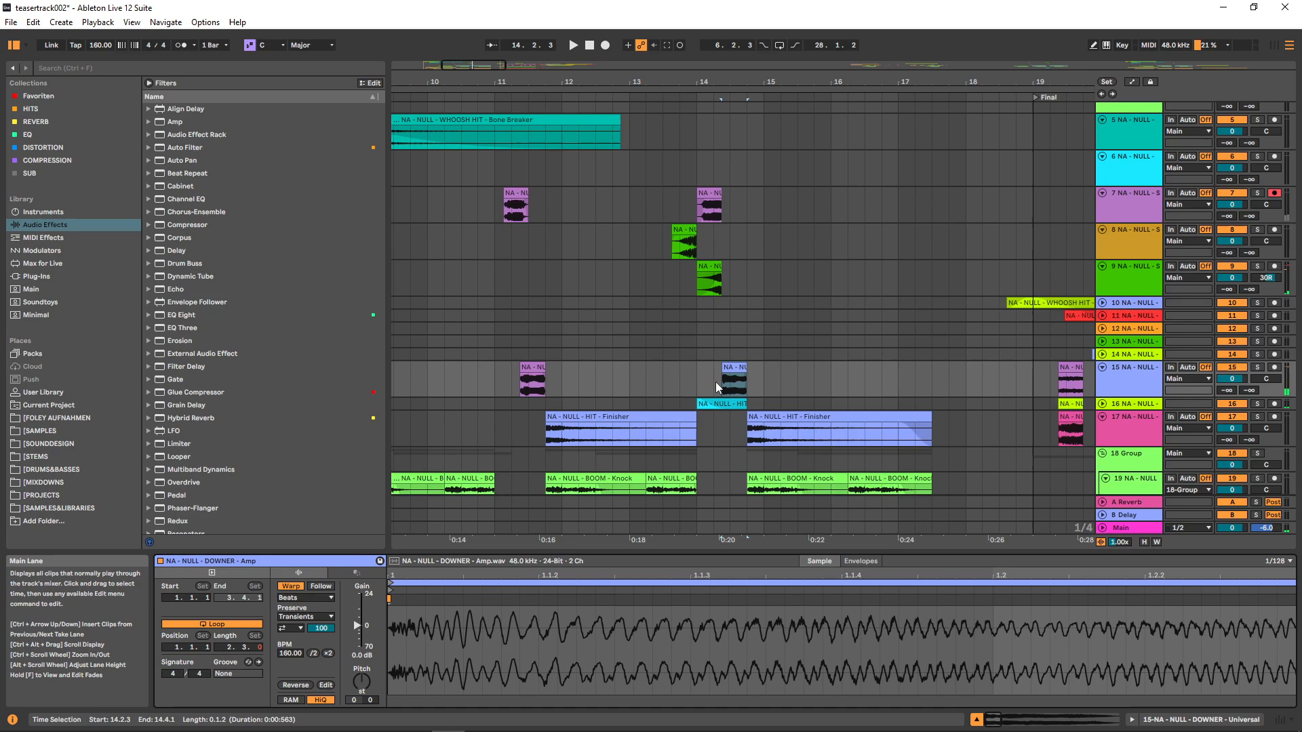
# Compare the DOWNER - Amp clip with the earlier DOWNER - Universal clip on track 15.
pyautogui.click(716, 384)
pyautogui.click(519, 380)
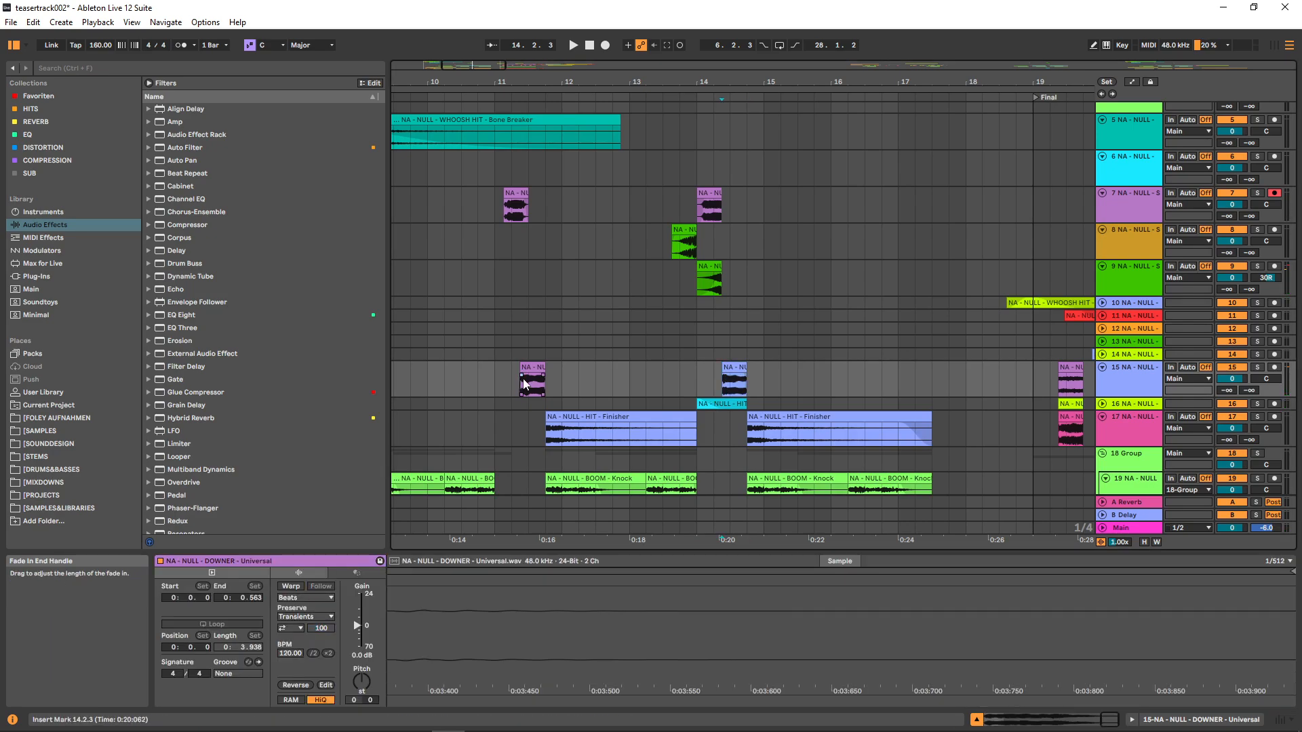
pyautogui.click(731, 392)
# Play all tracks together from 13.2.1 to hear the second fill lead into the next HIT - Finisher clip.
pyautogui.scroll(-3, 761, 472)
pyautogui.click(646, 287)
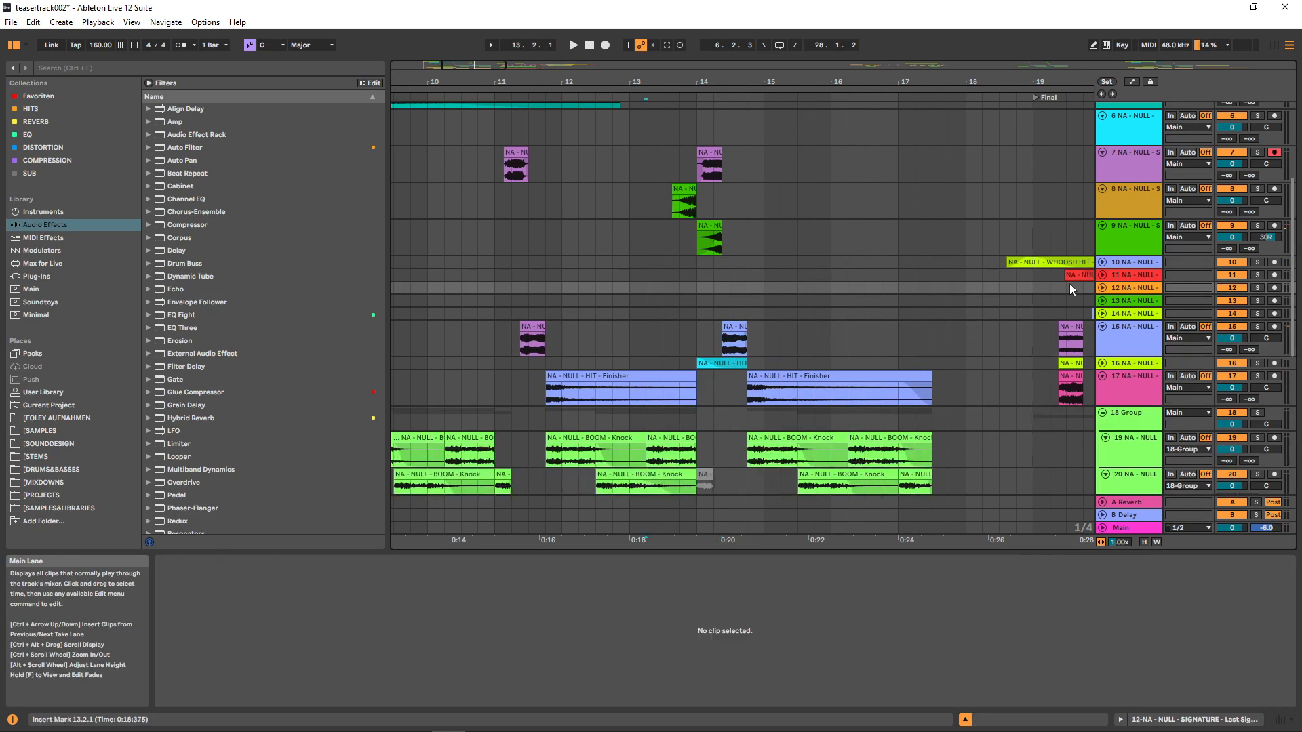
pyautogui.press('space')
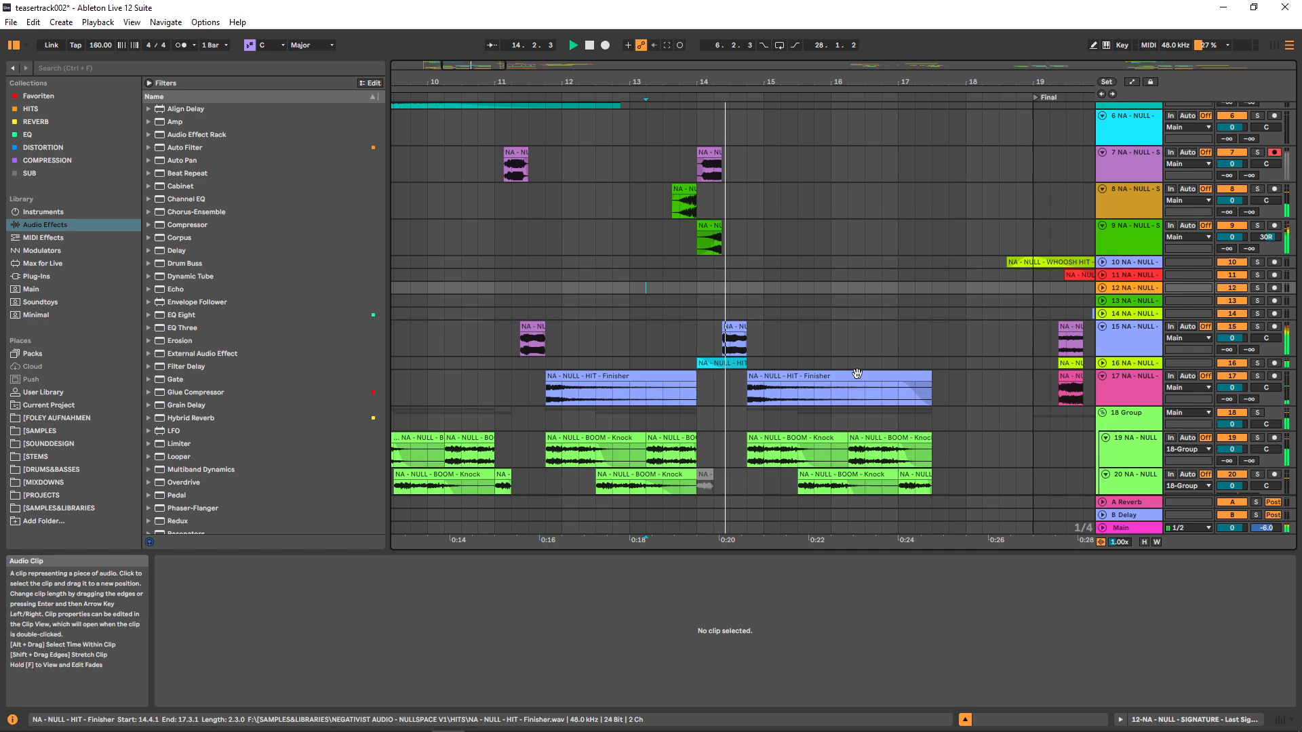
# Listen to the HIT - Finisher and BOOM - Knock clips following the second fill until they end in bar 17, and stop playback.
pyautogui.scroll(-5, 858, 375)
pyautogui.scroll(-4, 856, 377)
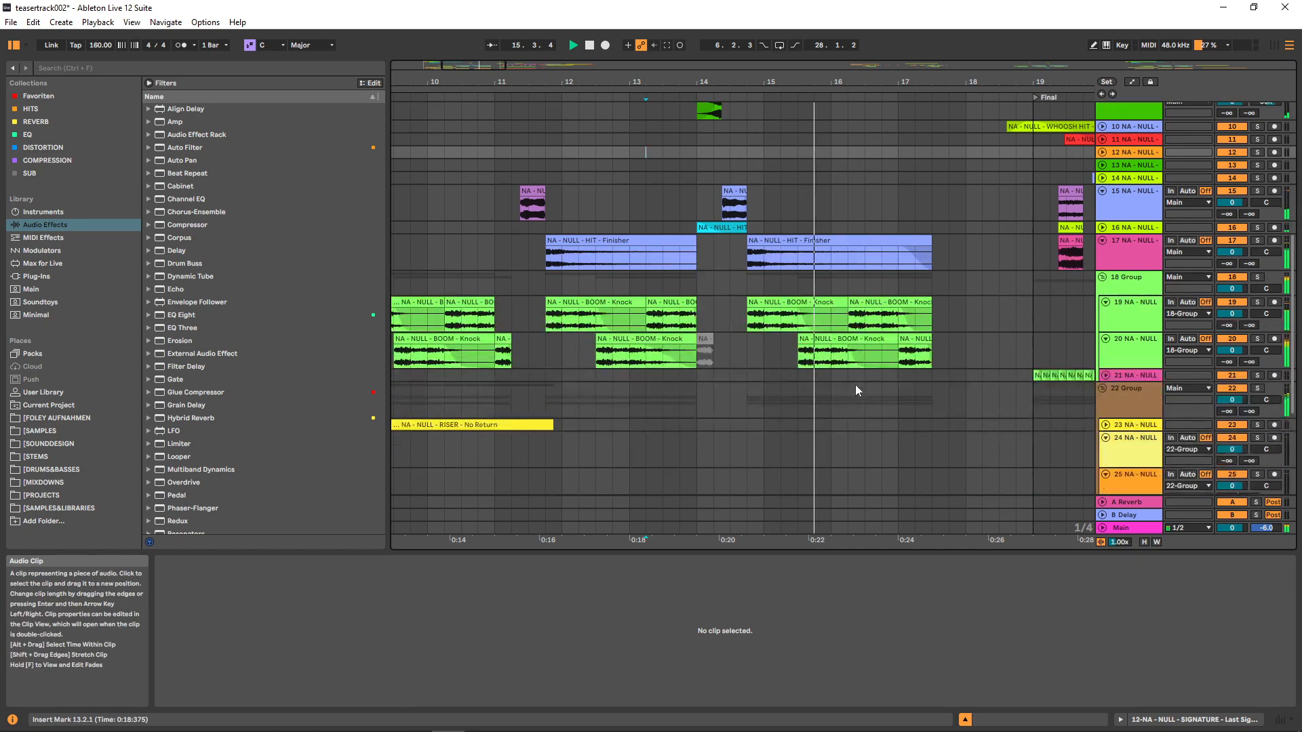
pyautogui.scroll(2, 856, 383)
pyautogui.scroll(2, 856, 380)
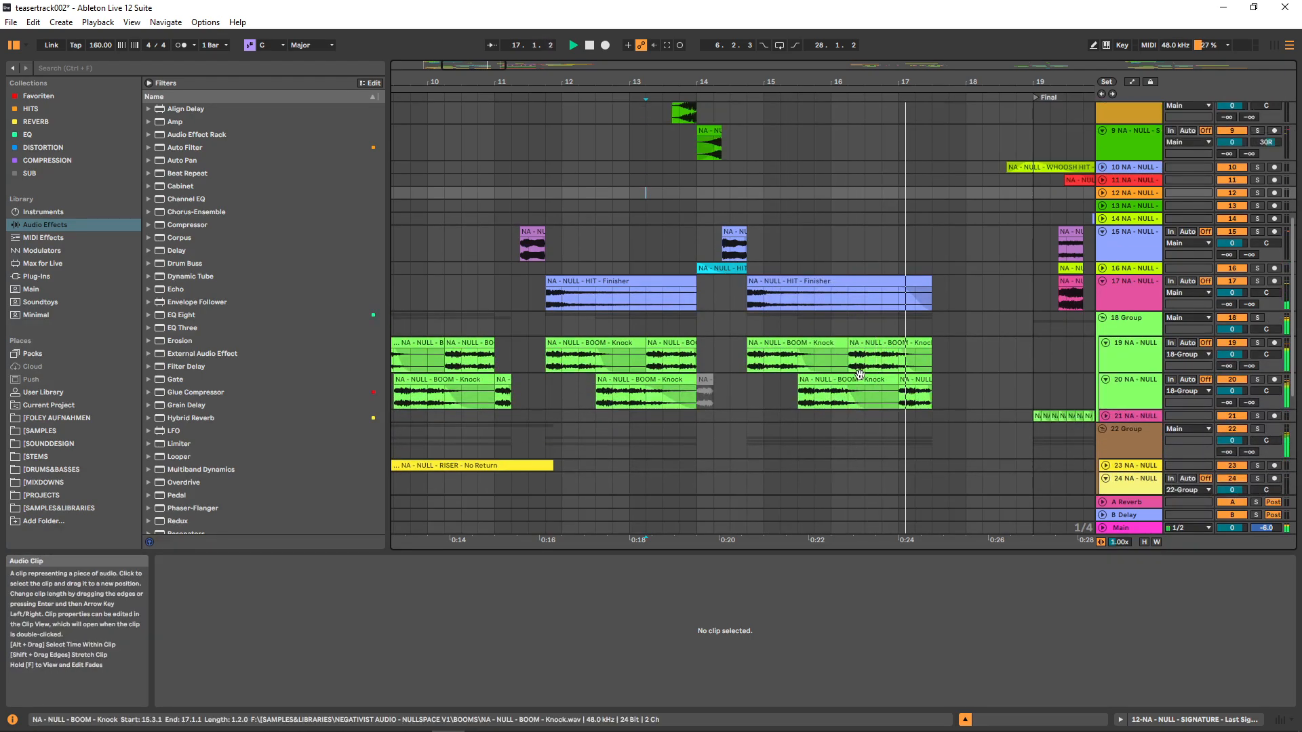
pyautogui.press('space')
# Inspect the ATMOSPHERE - Kernel - C# clip on track 28 and listen to it soloed from 14.4.1.
pyautogui.scroll(-5, 841, 372)
pyautogui.scroll(-6, 760, 375)
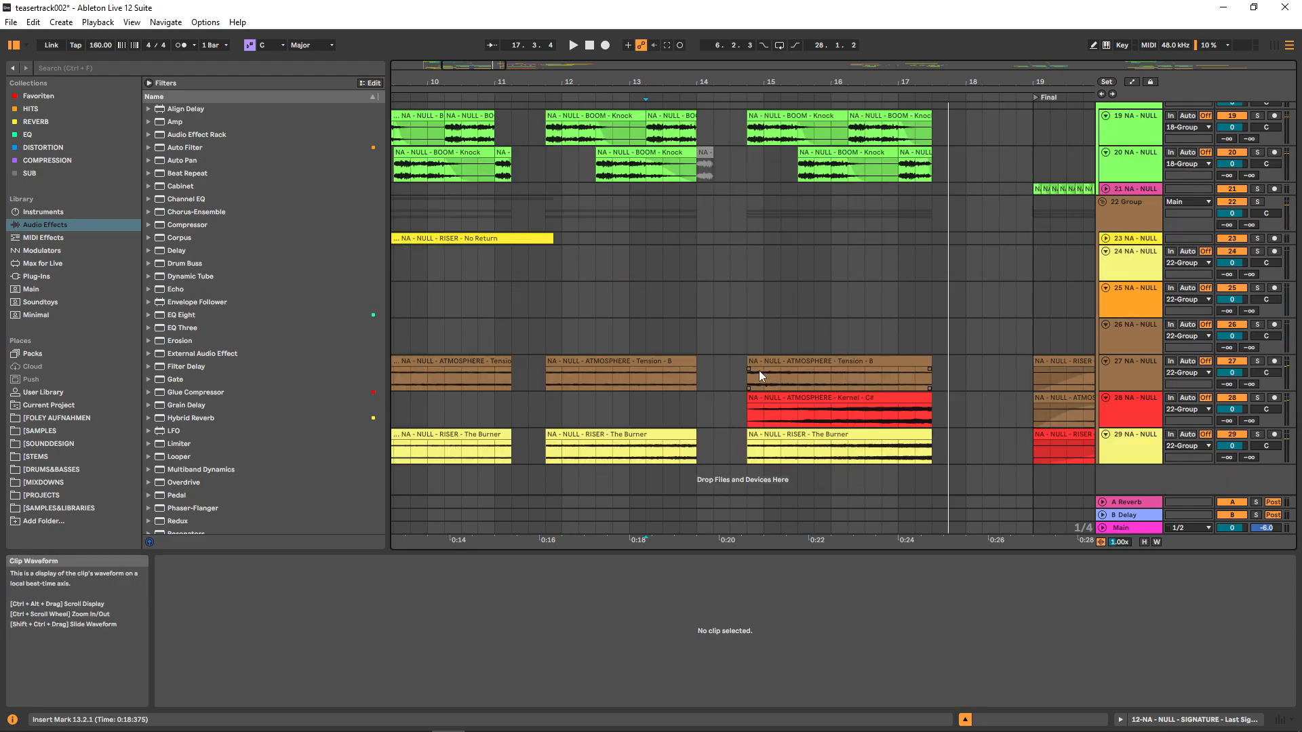
pyautogui.click(777, 396)
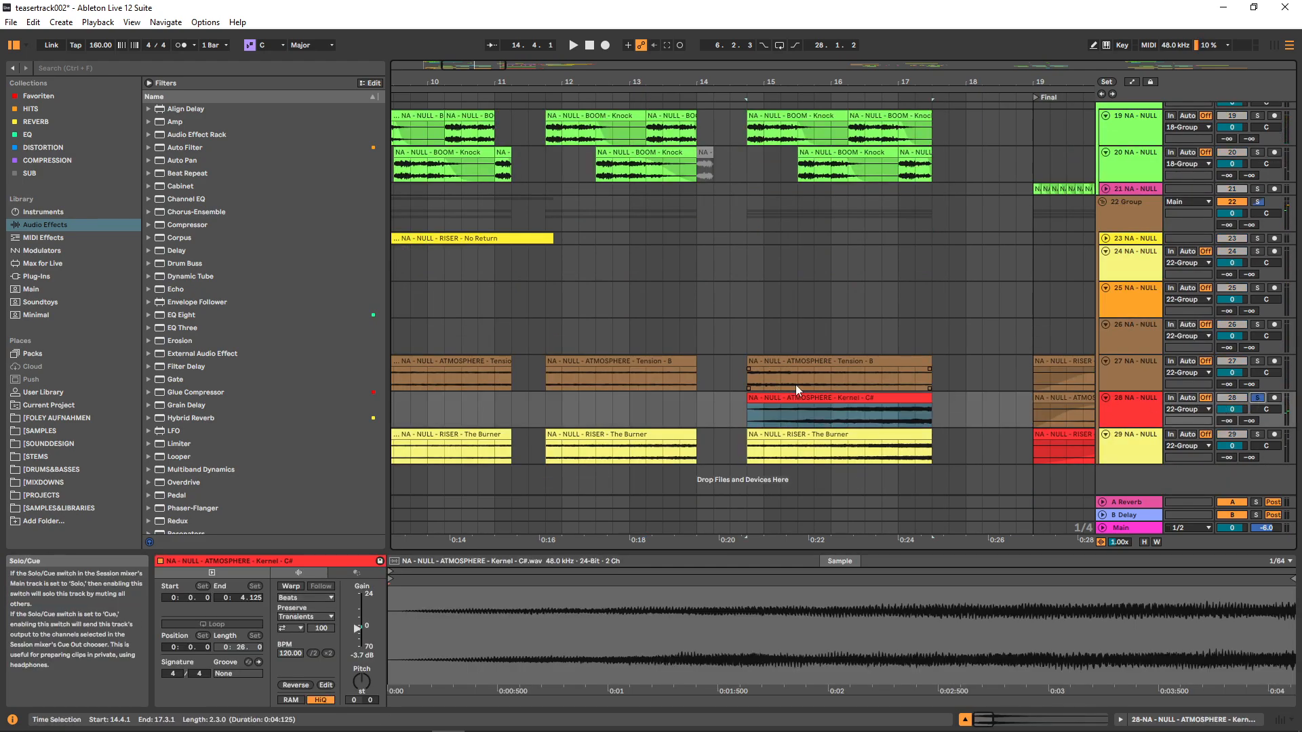
pyautogui.click(746, 342)
pyautogui.press('space')
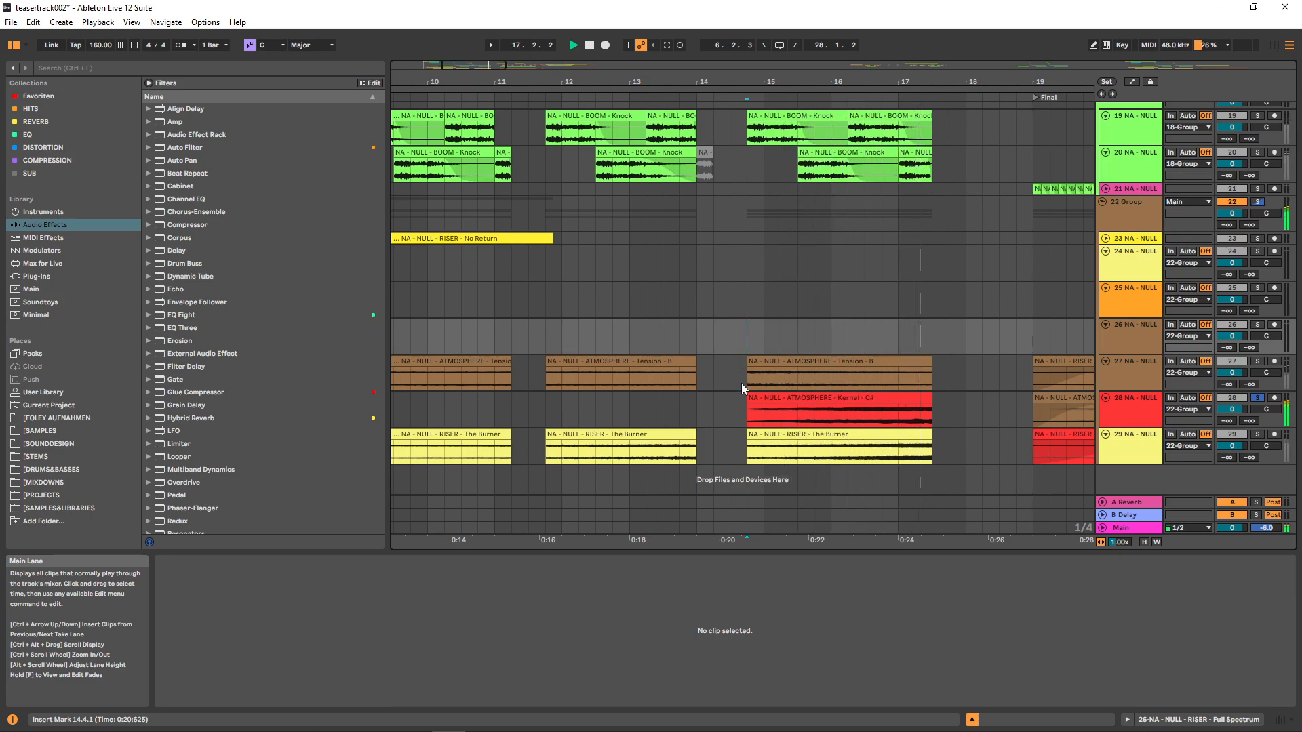
pyautogui.press('space')
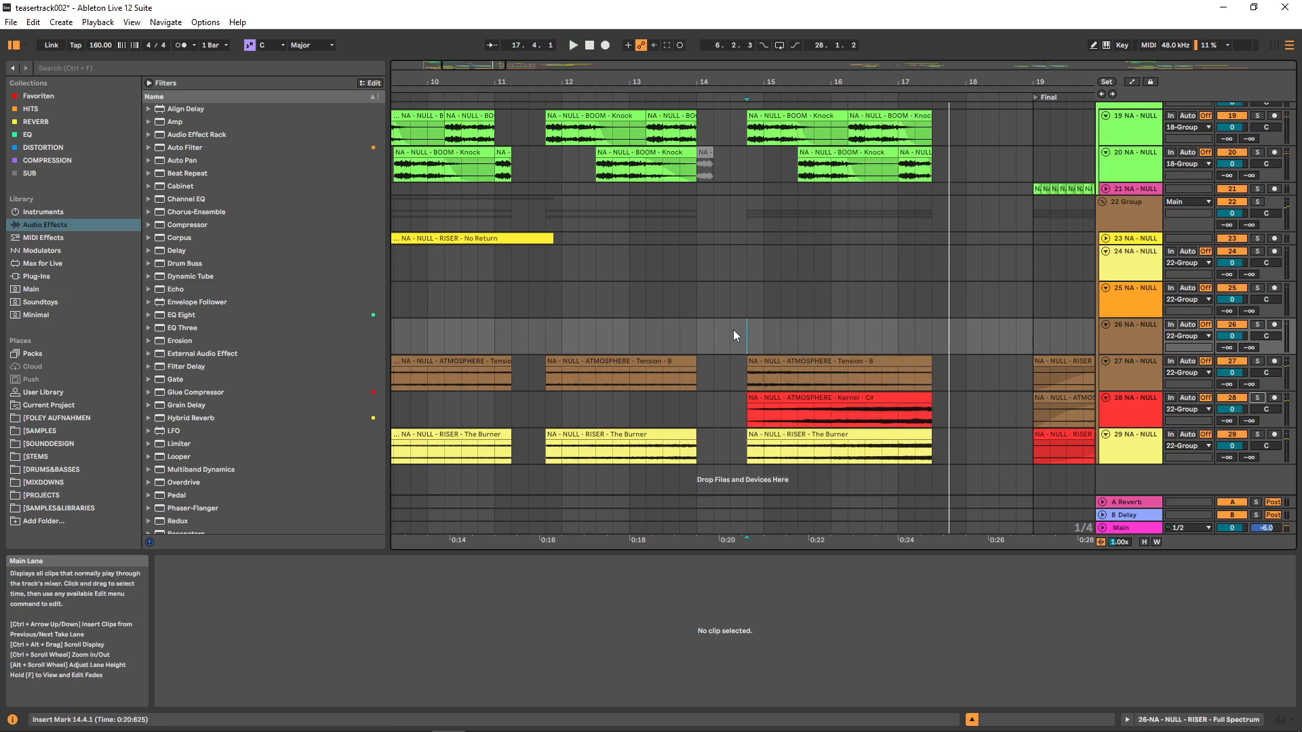
# Clear the solos and play all tracks from 16.4.1 to hear the section end and the gap before the Final marker.
pyautogui.scroll(19, 735, 330)
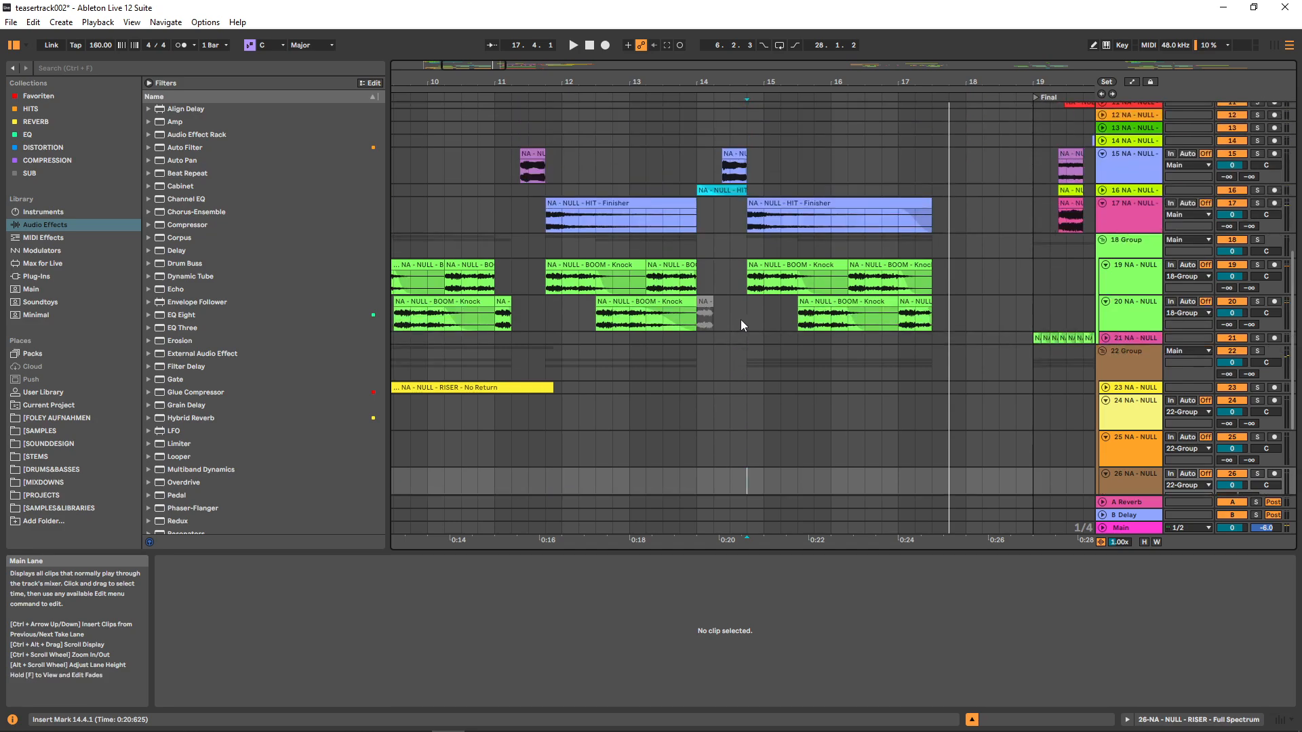
pyautogui.click(732, 250)
pyautogui.click(888, 280)
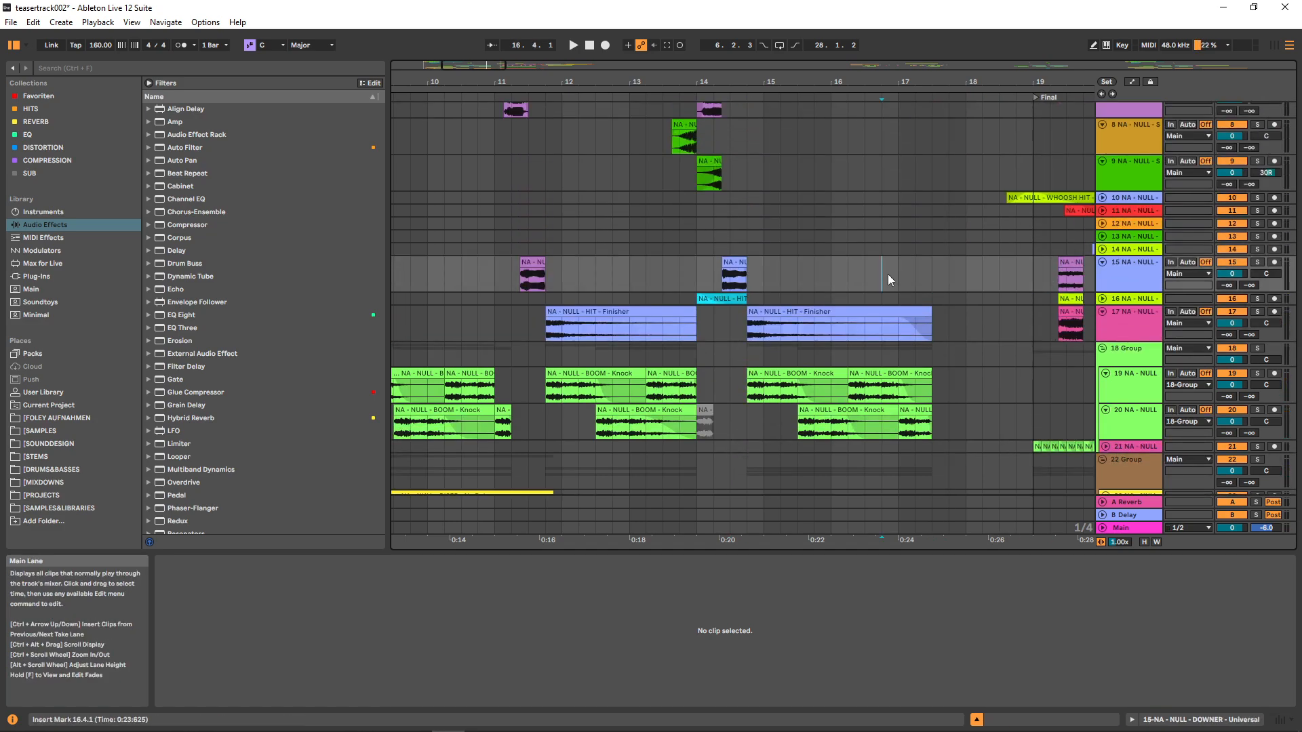
pyautogui.press('space')
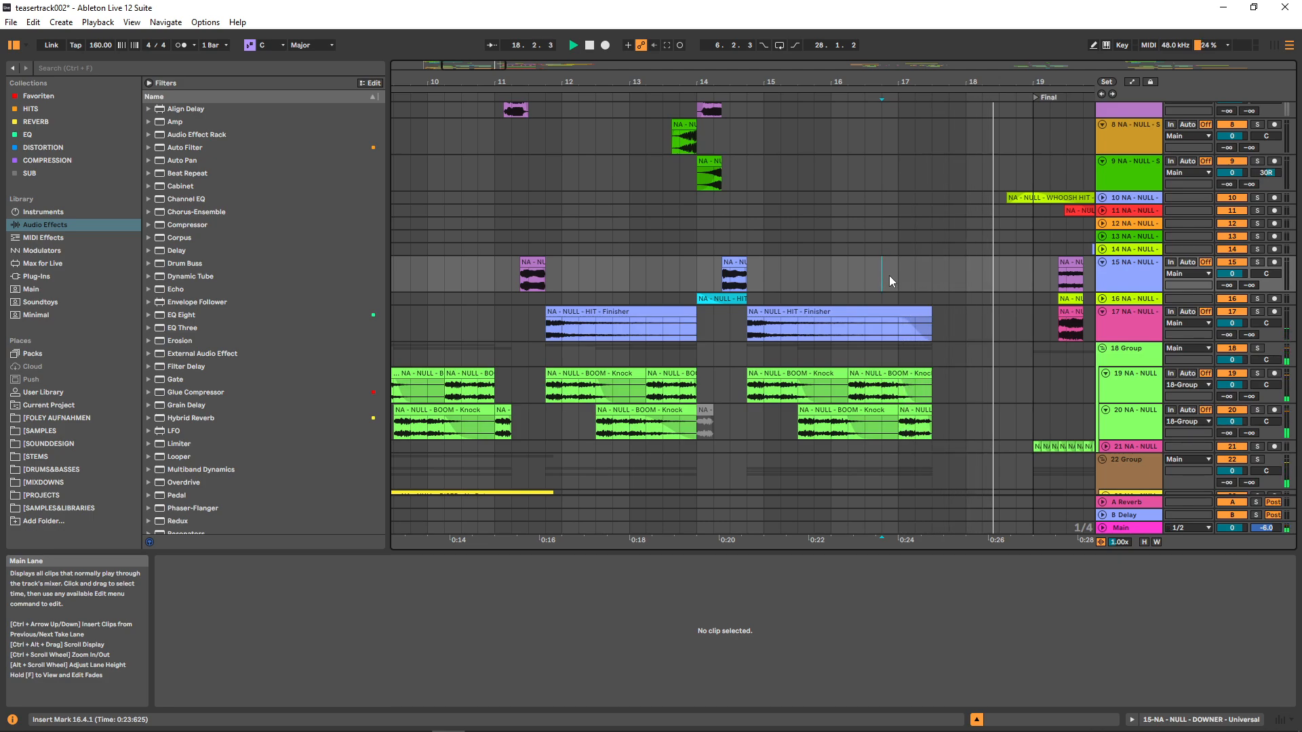
pyautogui.press('space')
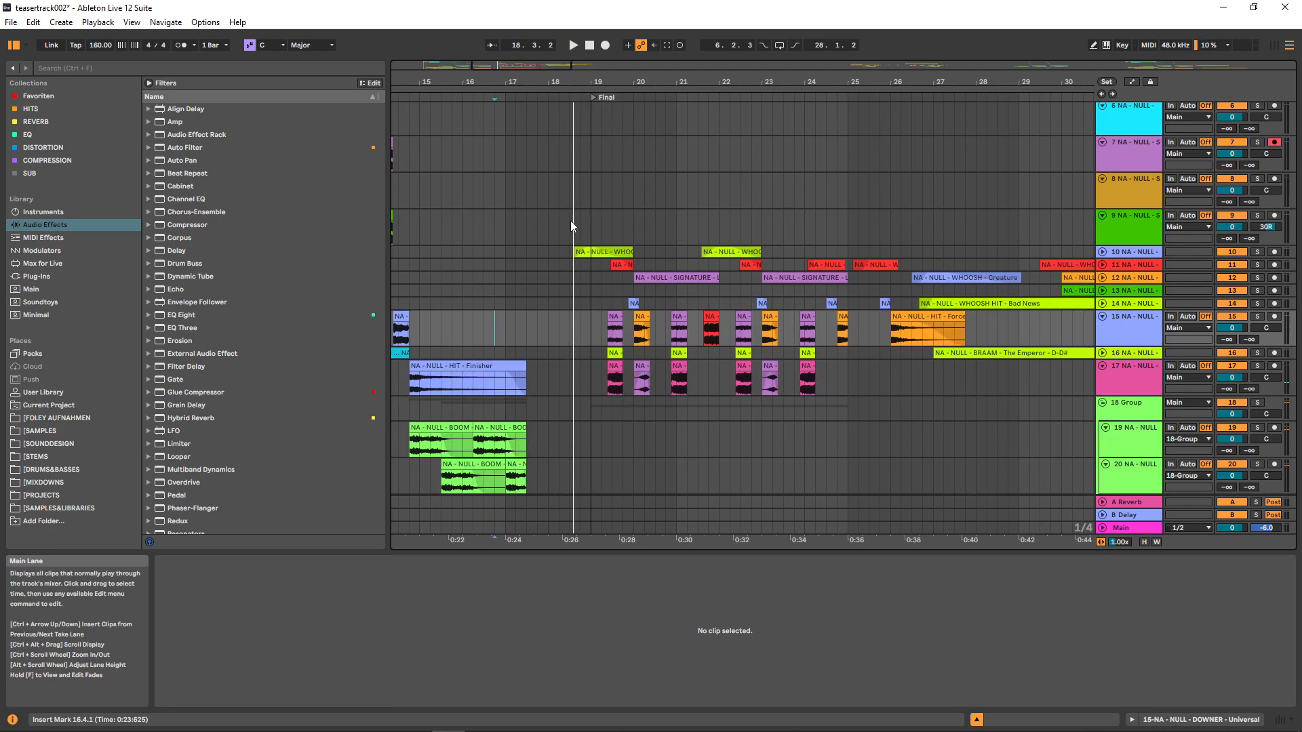
# Unfold track 21 at the Final marker and select its first seven BOOM - Abyssus clips.
pyautogui.click(570, 238)
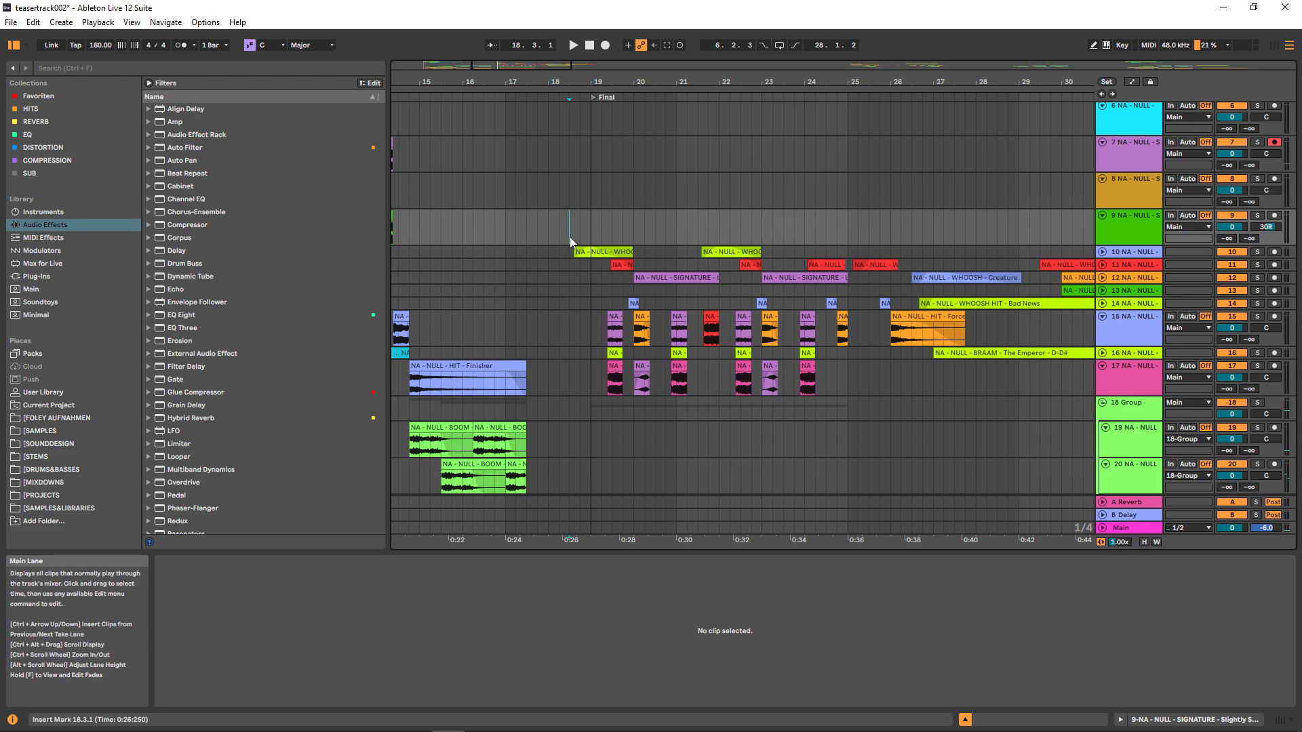
pyautogui.scroll(-5, 592, 265)
pyautogui.click(591, 372)
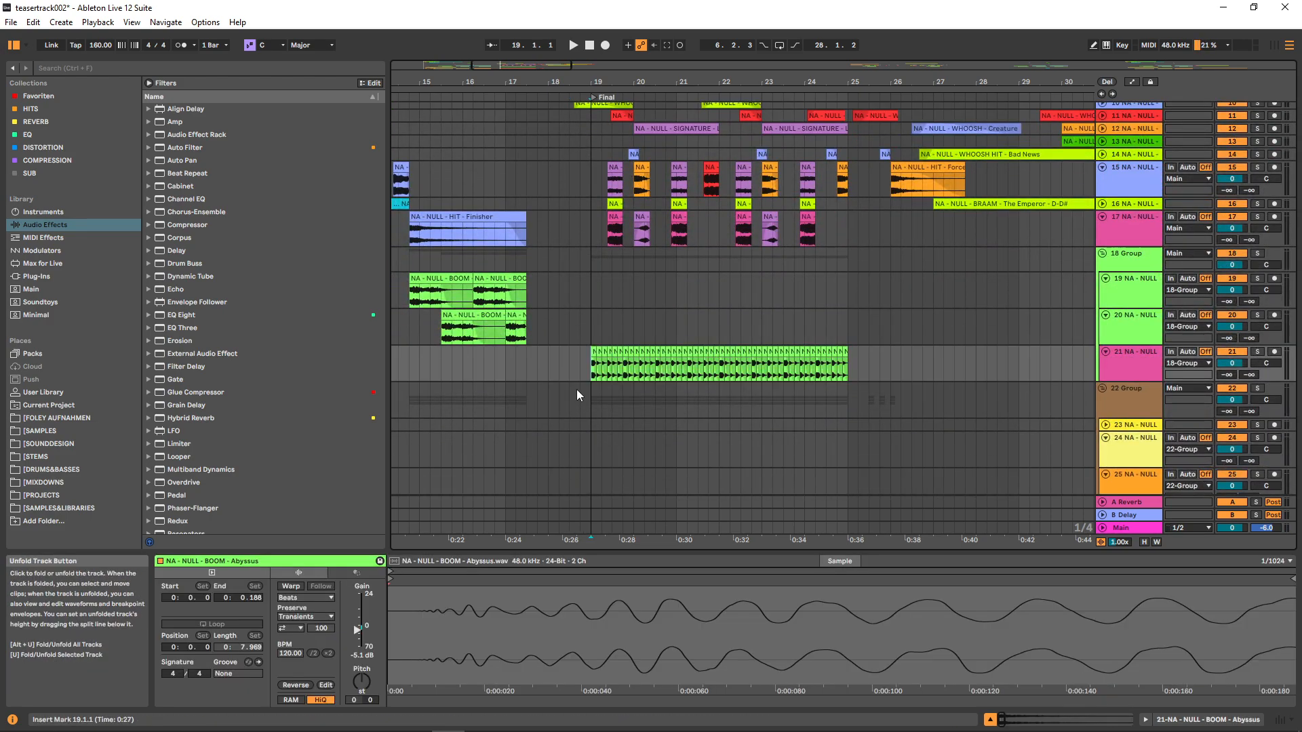
pyautogui.moveTo(535, 83); pyautogui.dragTo(326, 158)
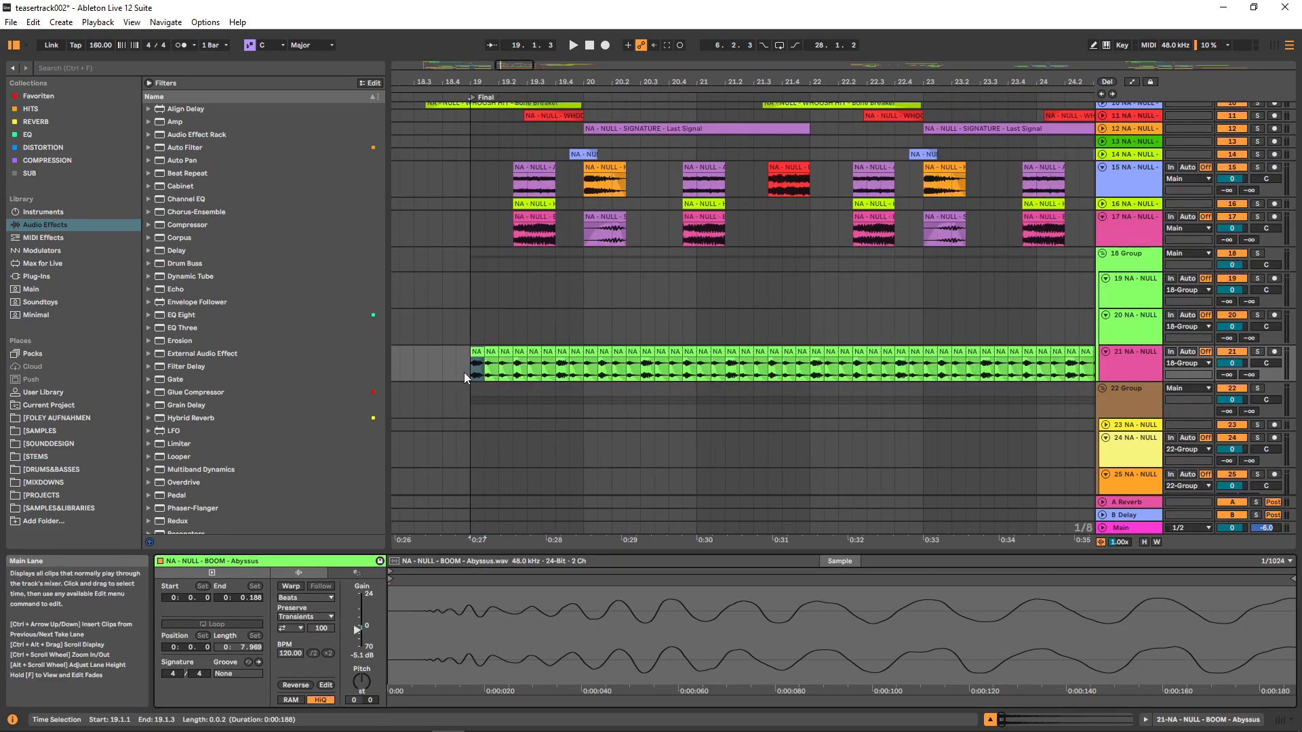
pyautogui.moveTo(465, 373); pyautogui.dragTo(564, 372)
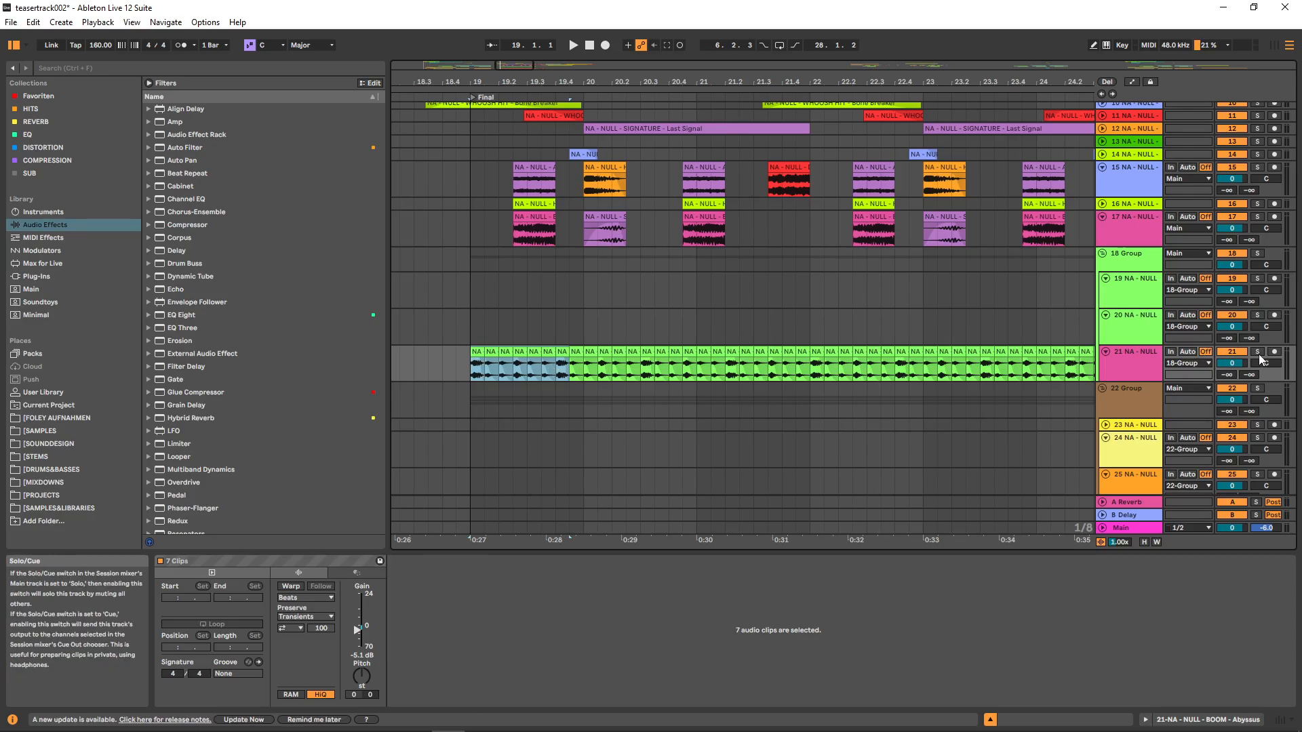
# Solo track 21 and listen to the BOOM - Abyssus pattern from 19.1.1.
pyautogui.click(473, 383)
pyautogui.press('space')
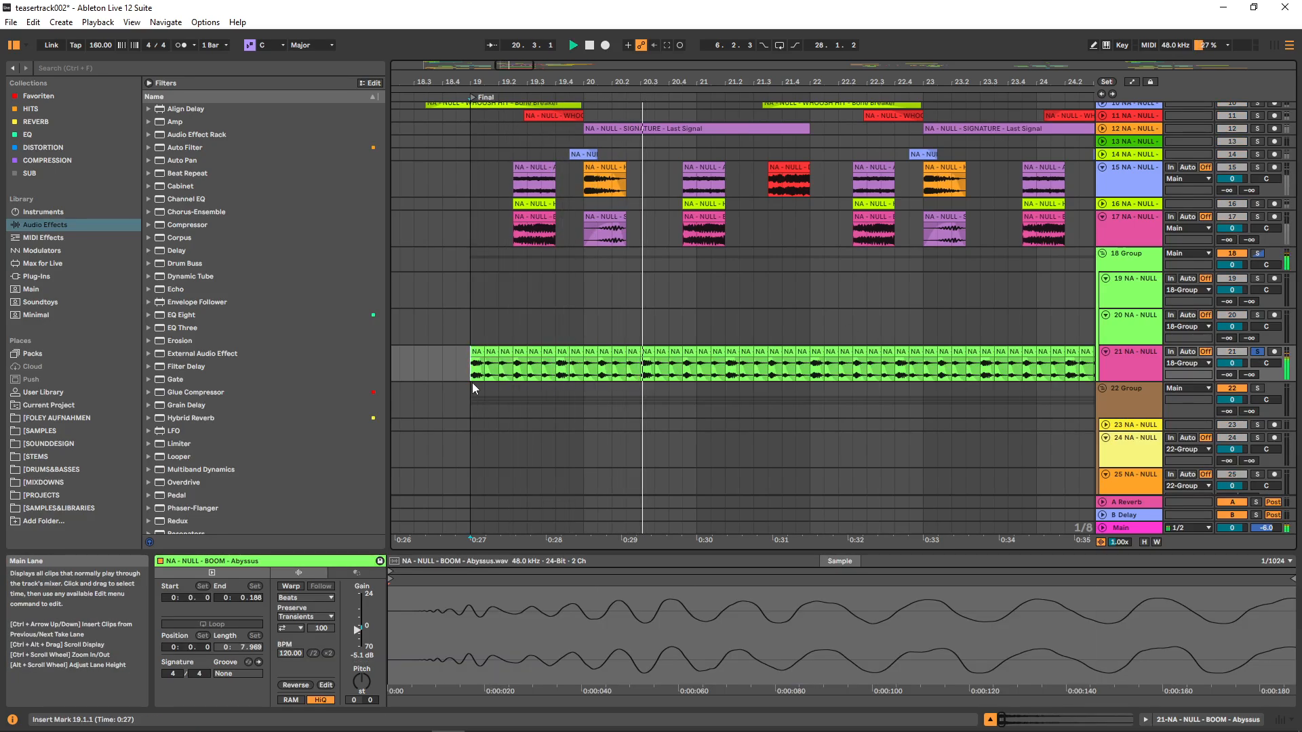
pyautogui.press('space')
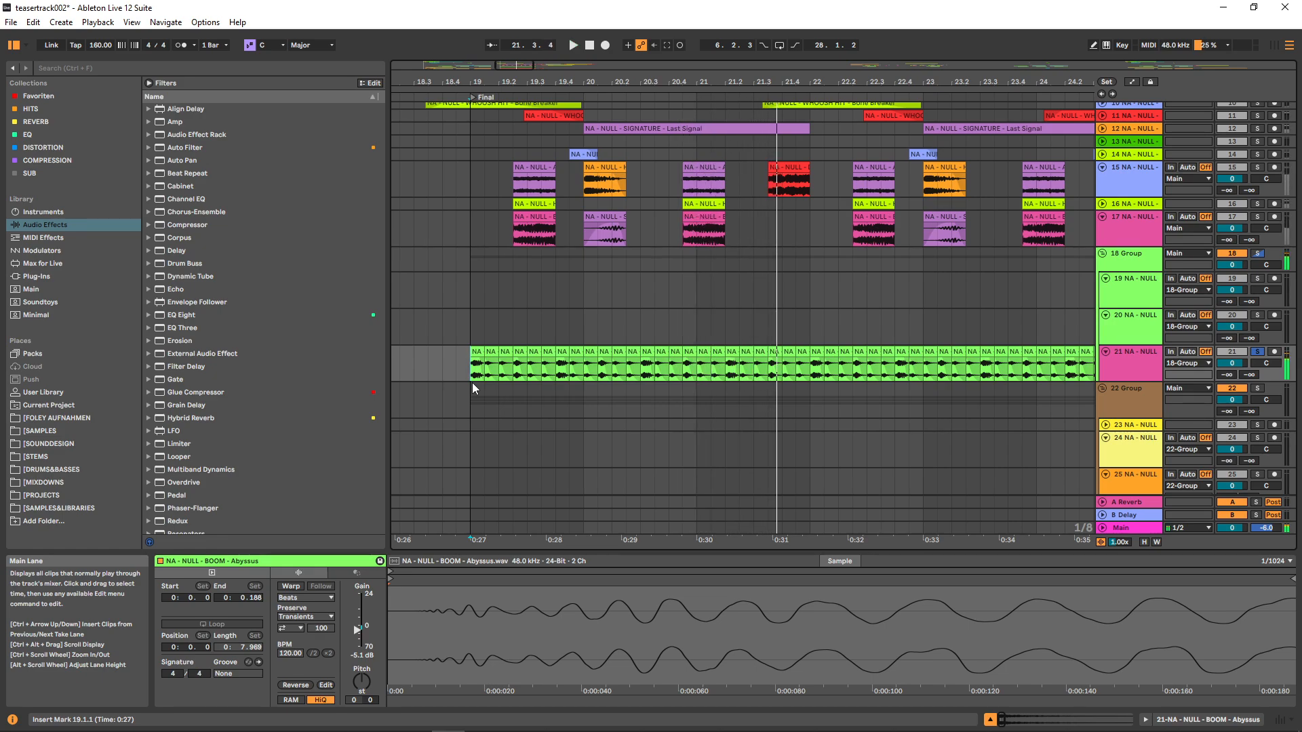
# Examine the accented BOOM - Abyssus clips on track 21 one by one, clear the solo, and select across the whole pattern.
pyautogui.click(520, 363)
pyautogui.press('Right')
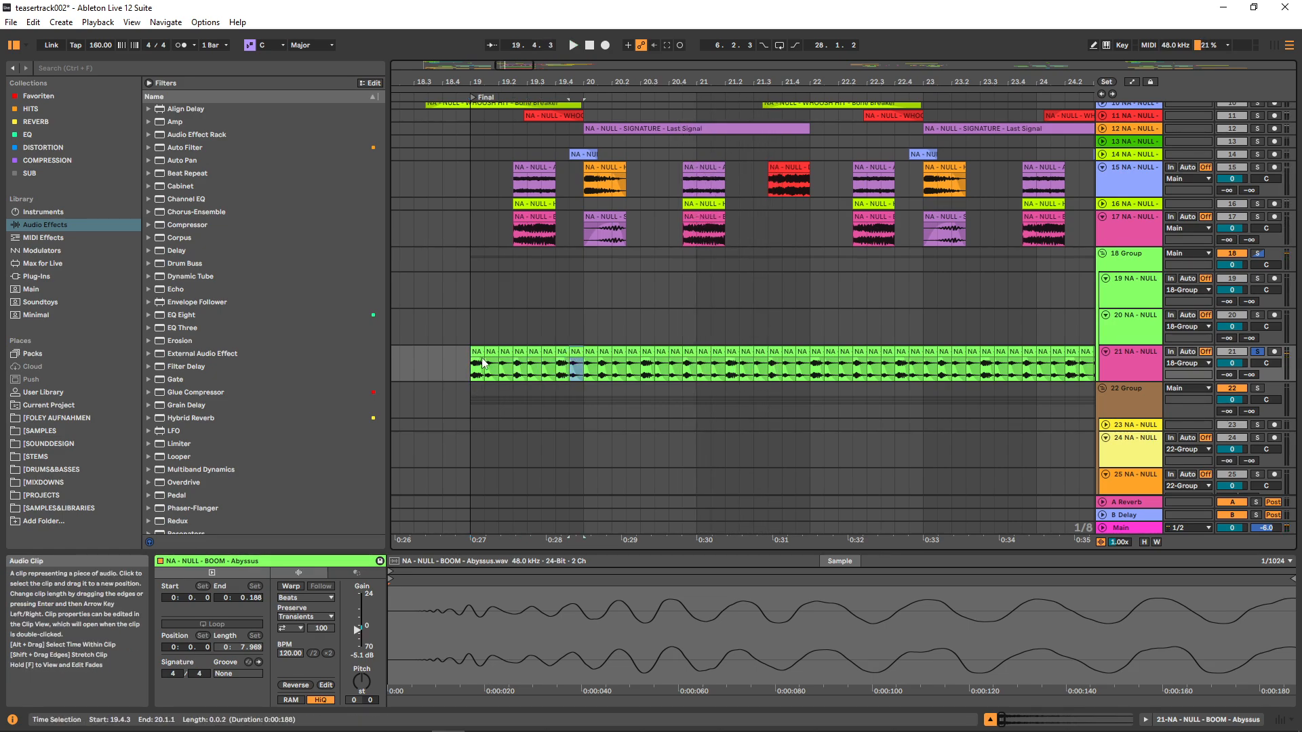
pyautogui.press('Right')
pyautogui.press('Right')
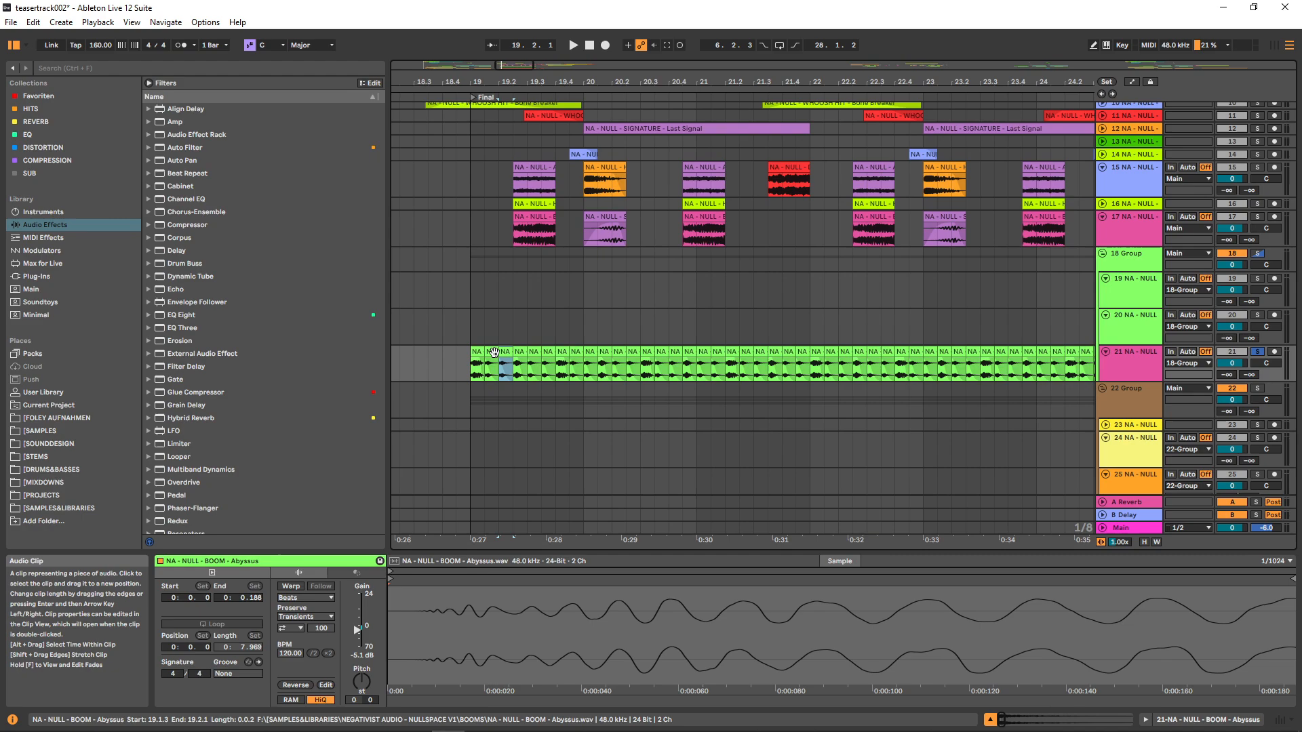
pyautogui.press('Right')
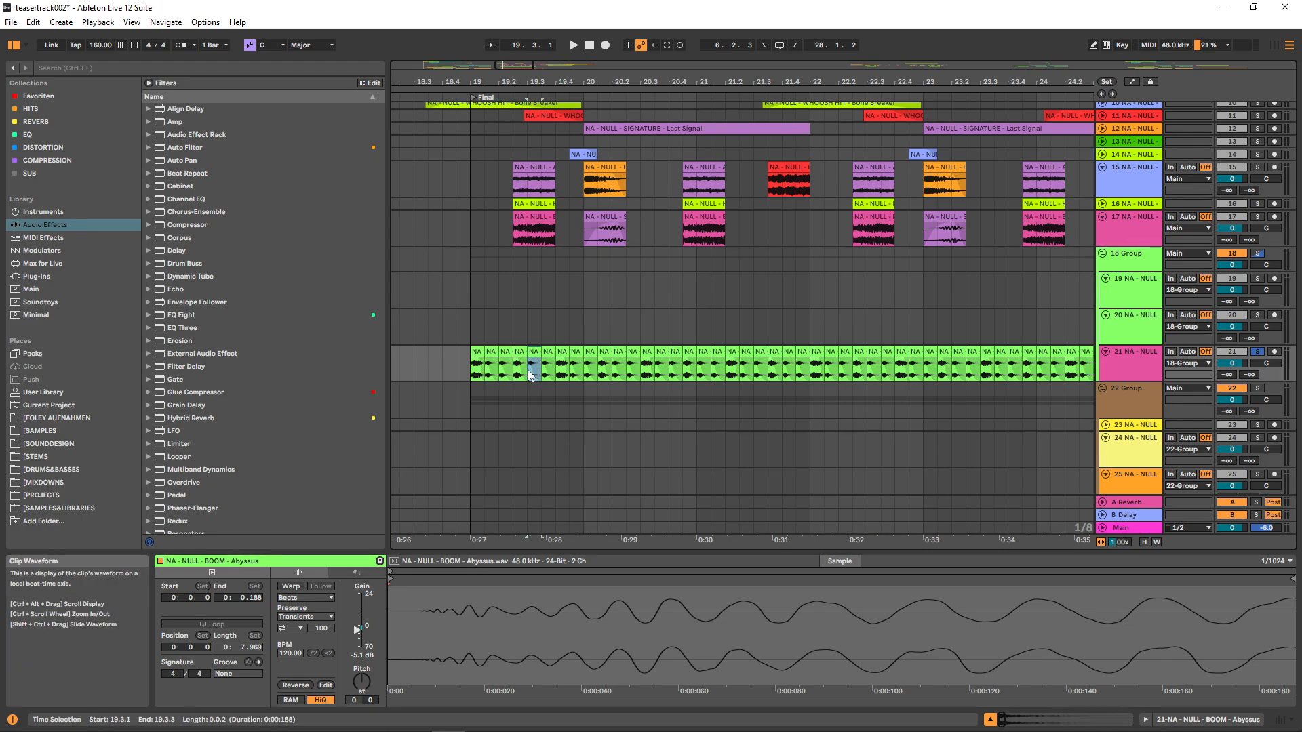
pyautogui.click(478, 353)
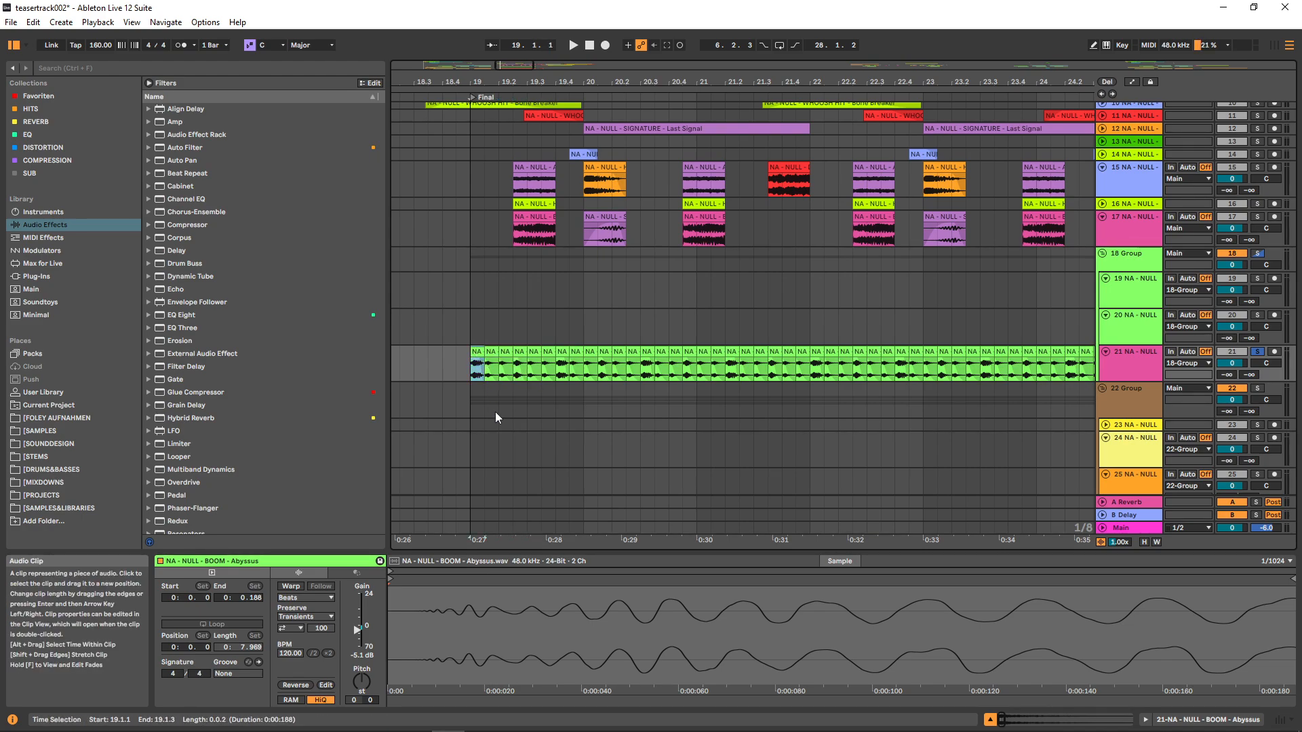
pyautogui.click(520, 350)
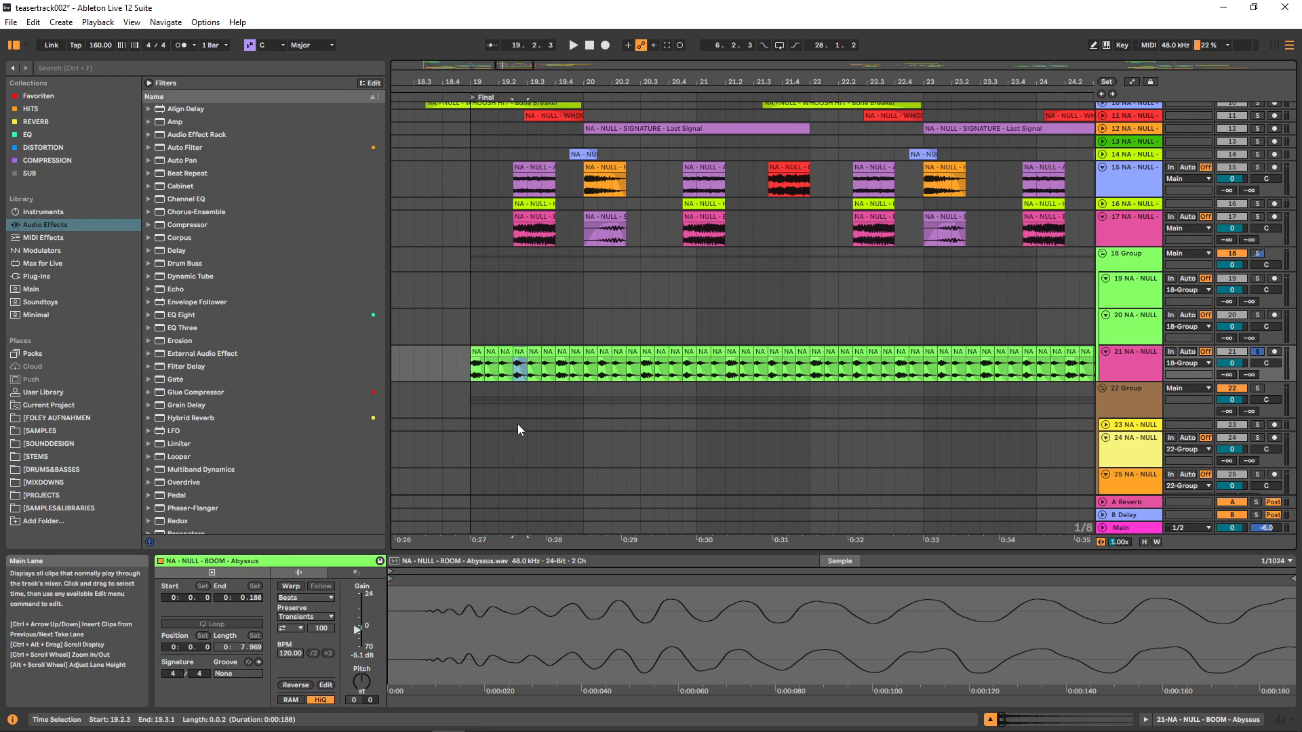
pyautogui.moveTo(609, 460); pyautogui.dragTo(1033, 466)
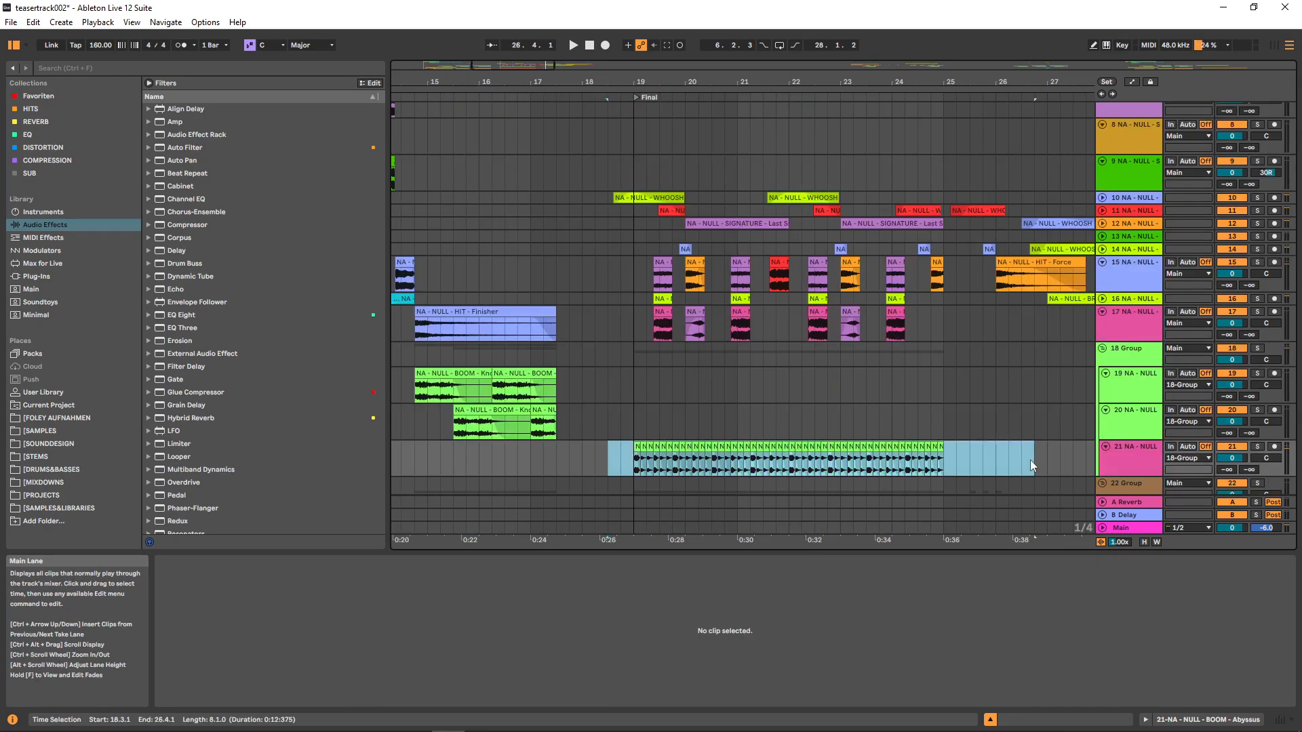
# Play all tracks together from 18.4.1 to hear the opening bars of the Final section.
pyautogui.click(632, 391)
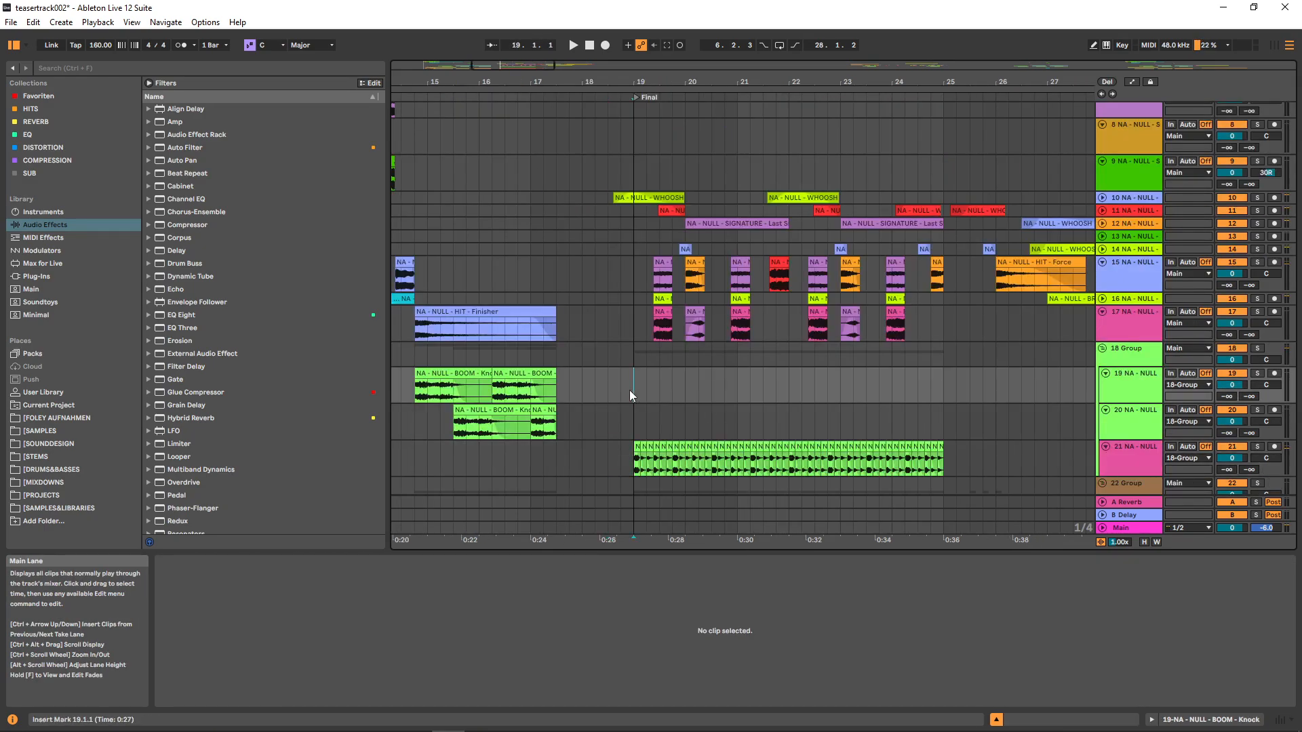
pyautogui.scroll(1, 612, 364)
pyautogui.scroll(-1, 608, 305)
pyautogui.click(620, 222)
pyautogui.press('space')
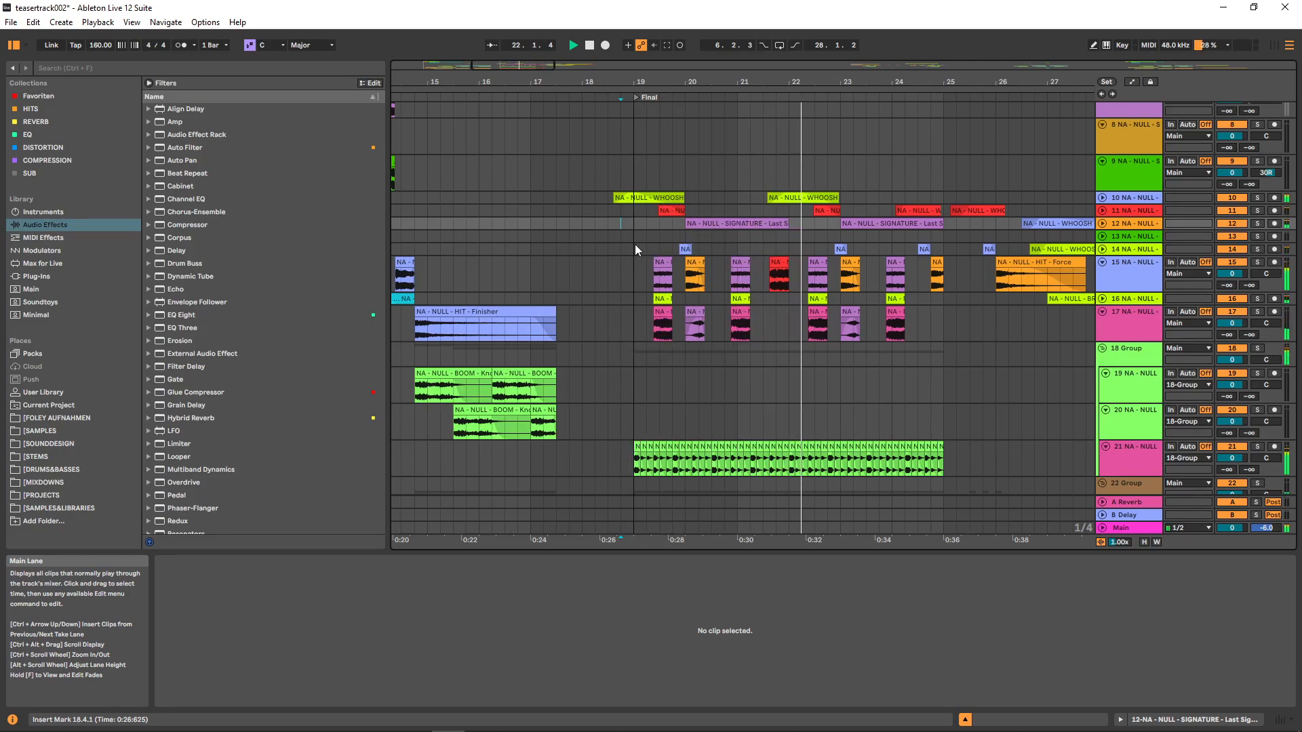
# Look over the False Prophecy, Tension - B and Interstellar Travel clips under the Final section and fold the 22 Group tracks.
pyautogui.scroll(-6, 654, 301)
pyautogui.moveTo(633, 346); pyautogui.dragTo(941, 444)
pyautogui.click(647, 297)
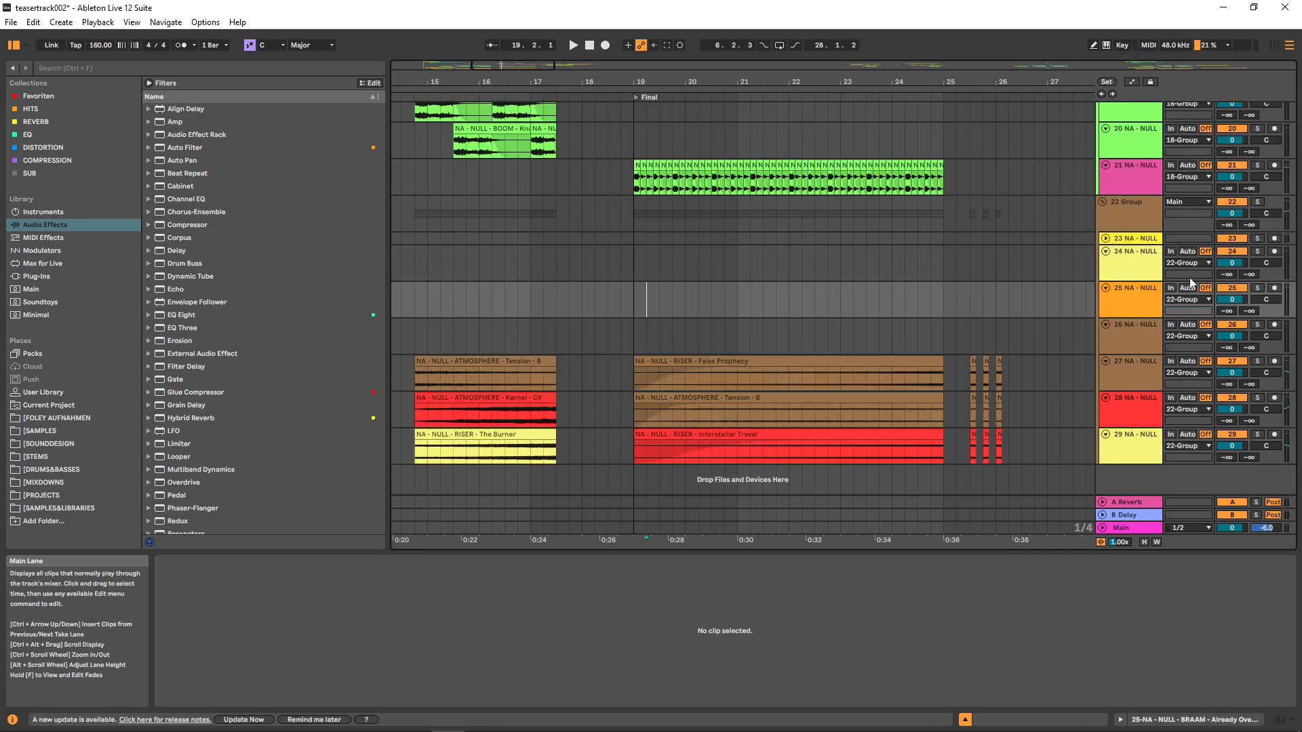
pyautogui.click(1103, 202)
pyautogui.scroll(4, 790, 315)
pyautogui.scroll(5, 790, 315)
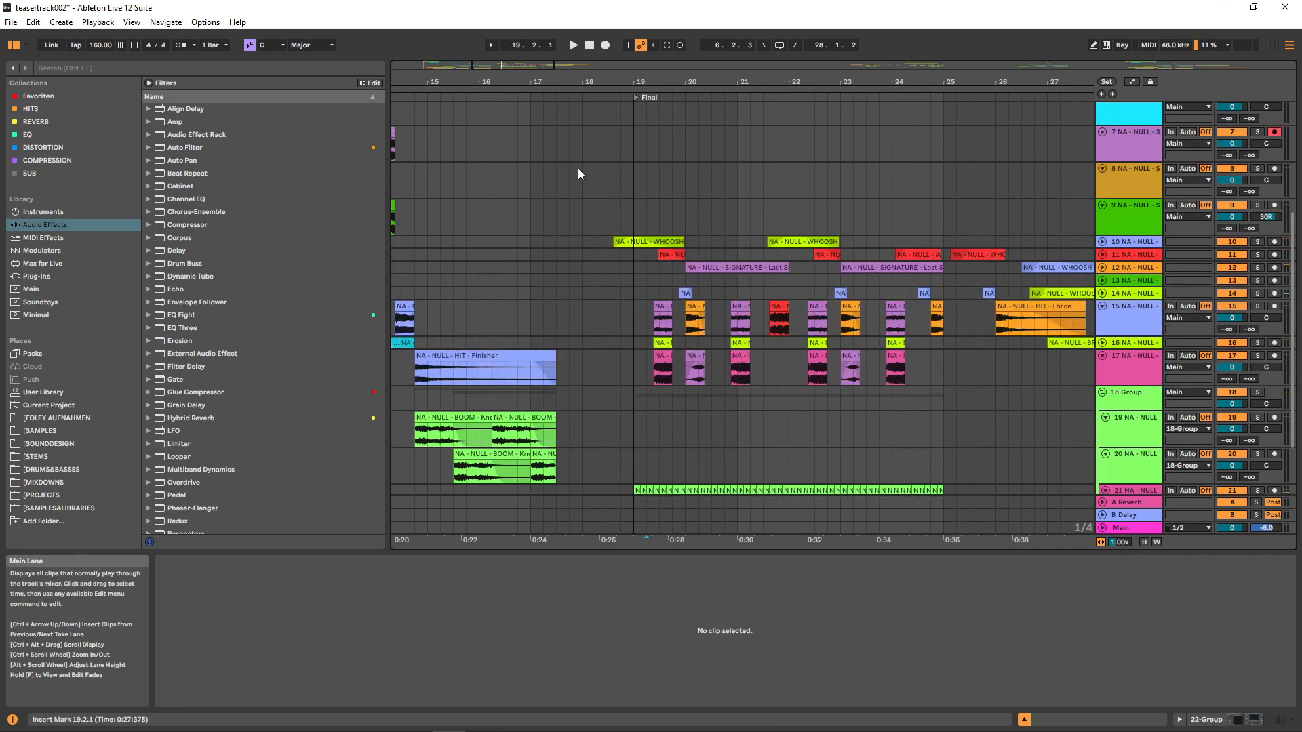
# Solo tracks 11 to 17 and listen to the Final section's hits, whooshes and signatures from 19.2.1.
pyautogui.moveTo(724, 82); pyautogui.dragTo(633, 133)
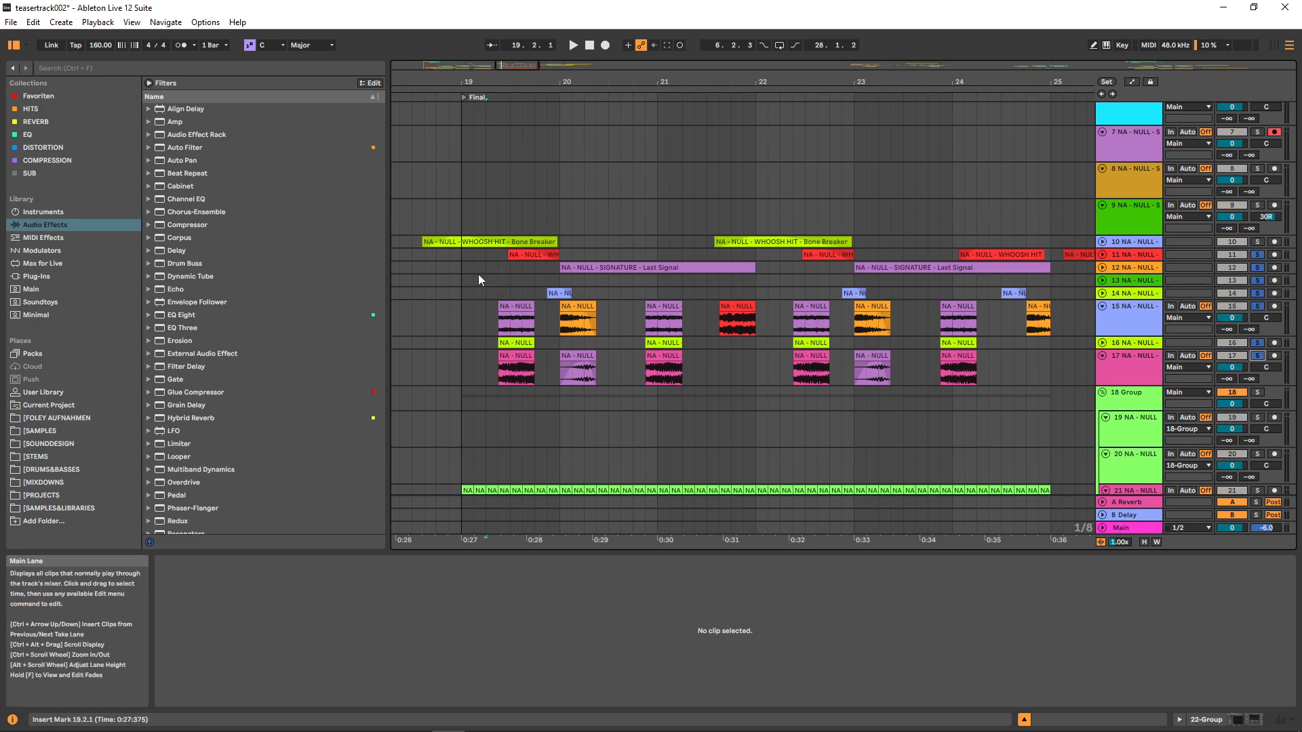
pyautogui.click(478, 275)
pyautogui.press('space')
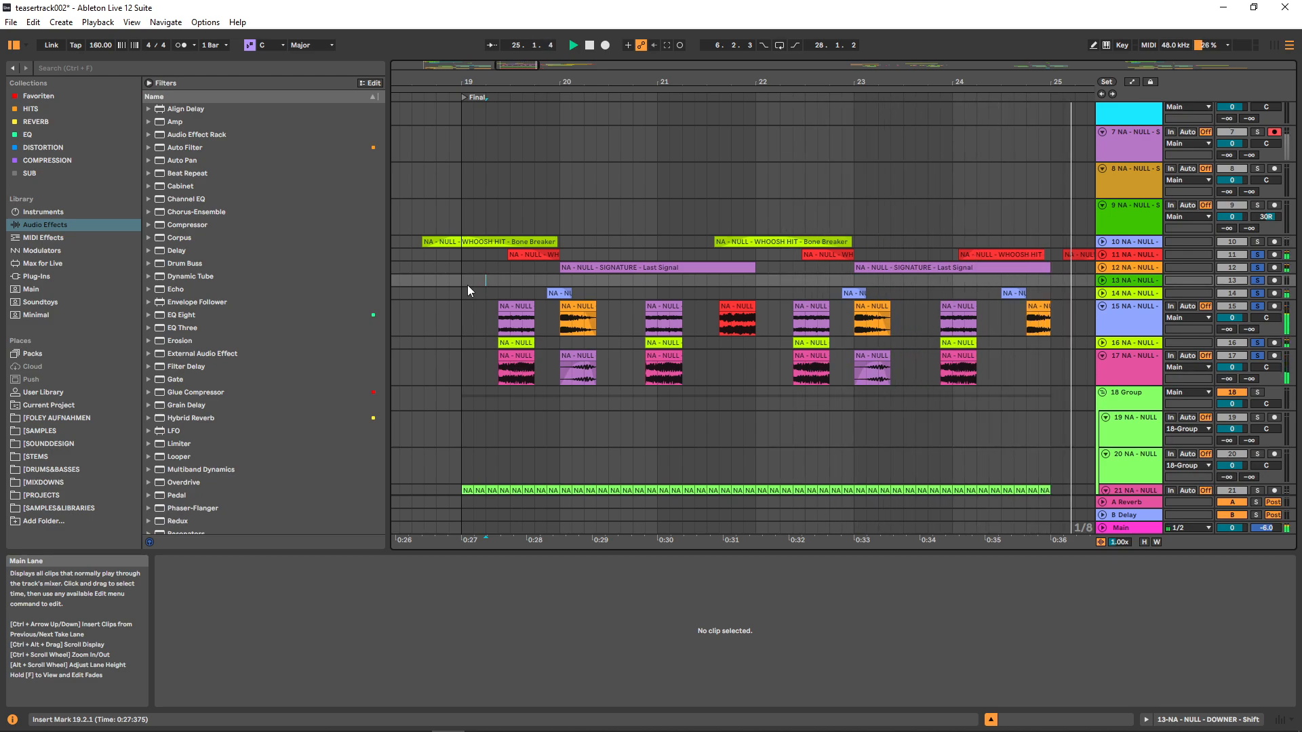
pyautogui.press('space')
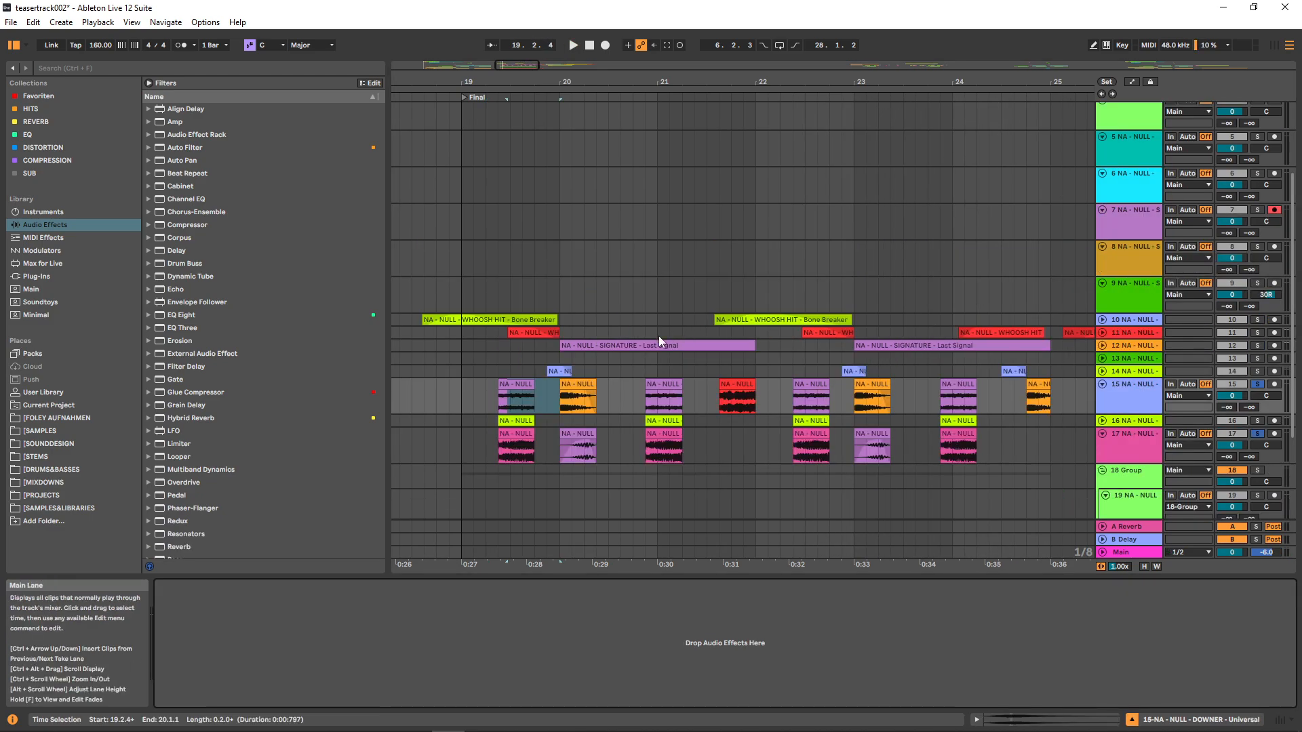
# Inspect the first ATMOSPHERE - Vast - C#-C clip on track 15 and the BRAAM - Oblivion Vector - A clip below it on track 17.
pyautogui.scroll(-2, 537, 360)
pyautogui.click(514, 330)
pyautogui.scroll(-1, 514, 330)
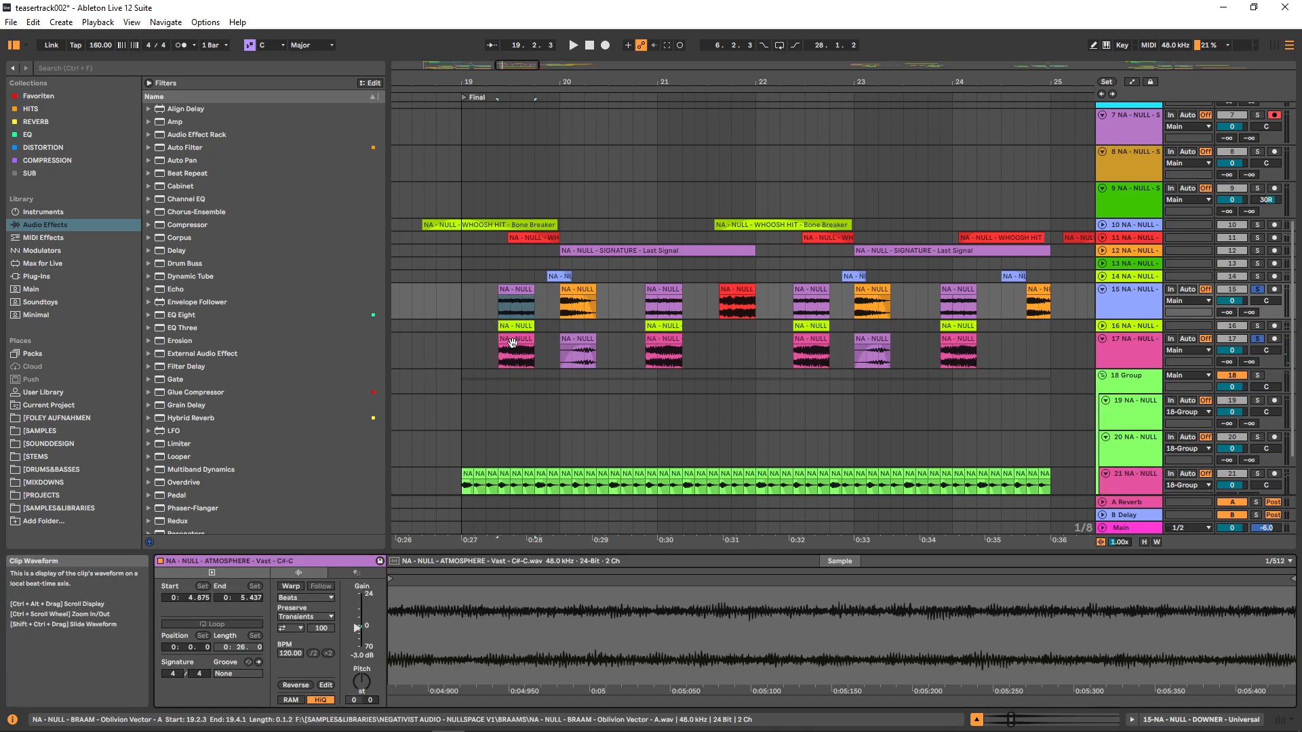
pyautogui.click(516, 341)
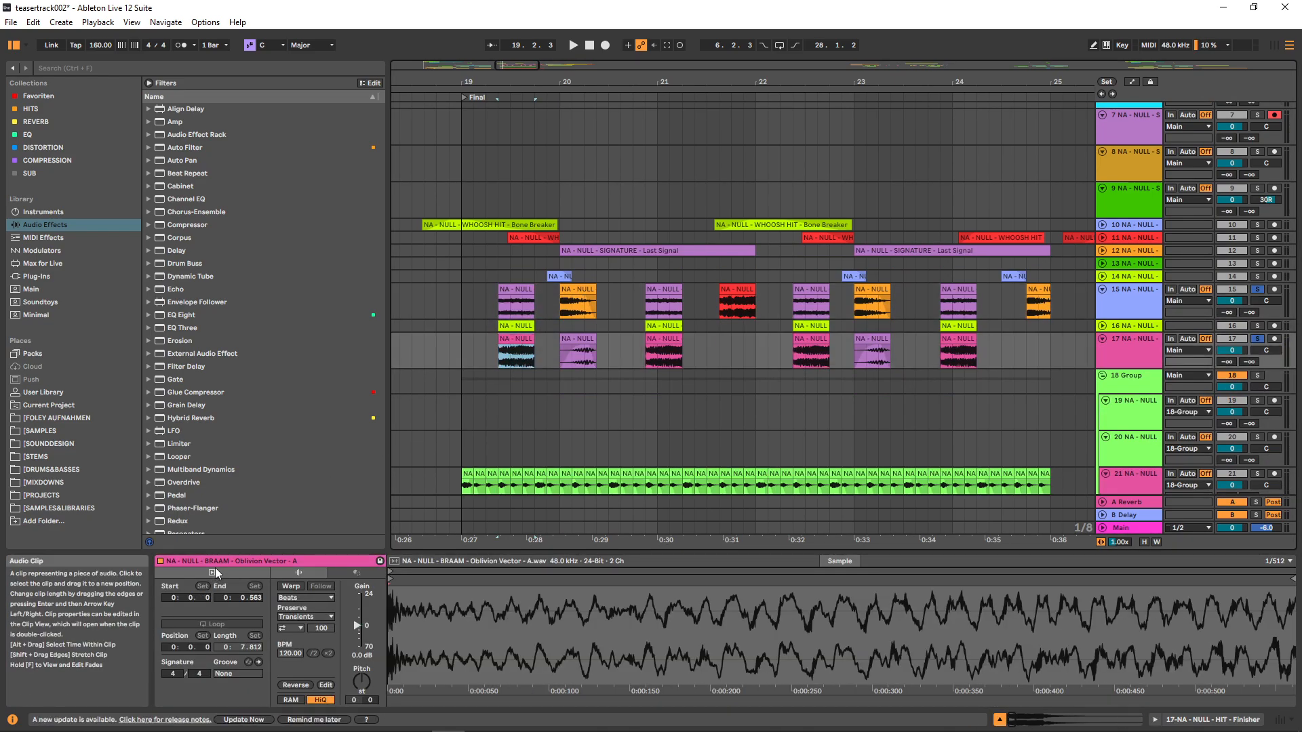
# Listen from 19.2.3 with only track 17 soloed, and again with track 15 soloed alongside it.
pyautogui.click(497, 264)
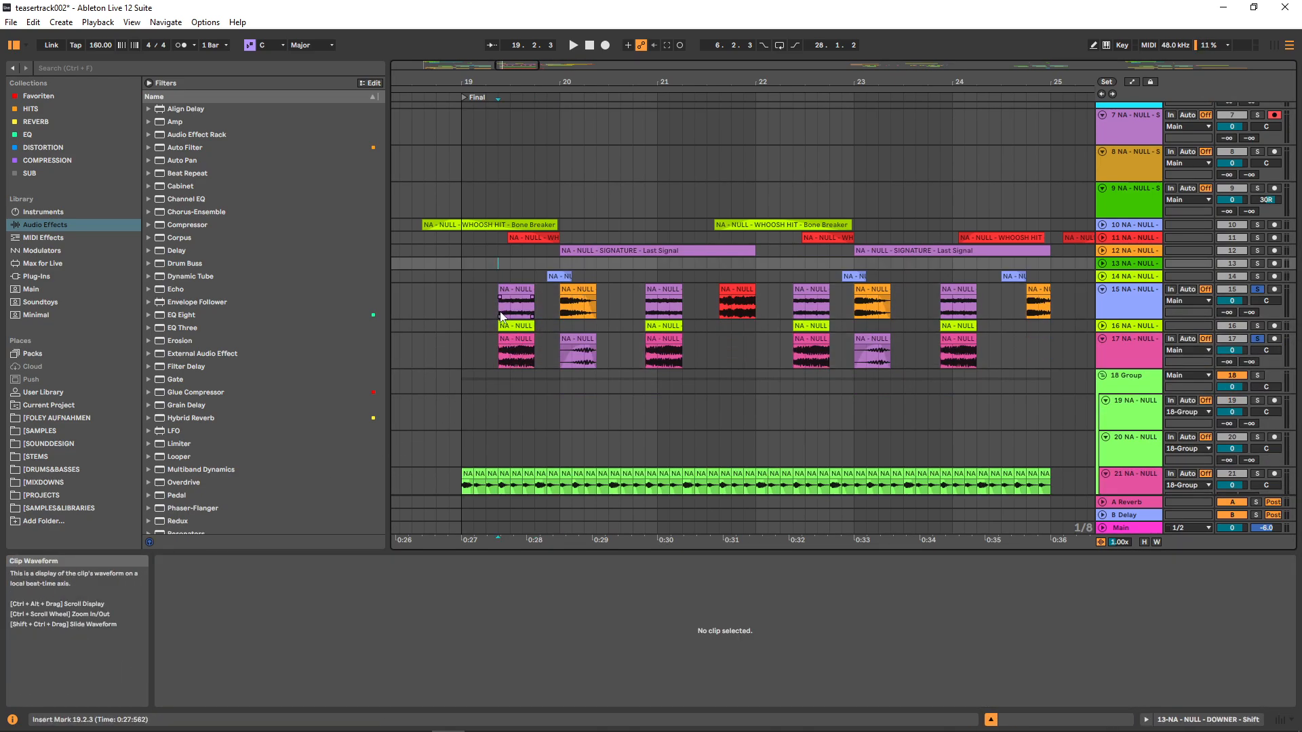
pyautogui.click(1257, 288)
pyautogui.click(1259, 339)
pyautogui.press('space')
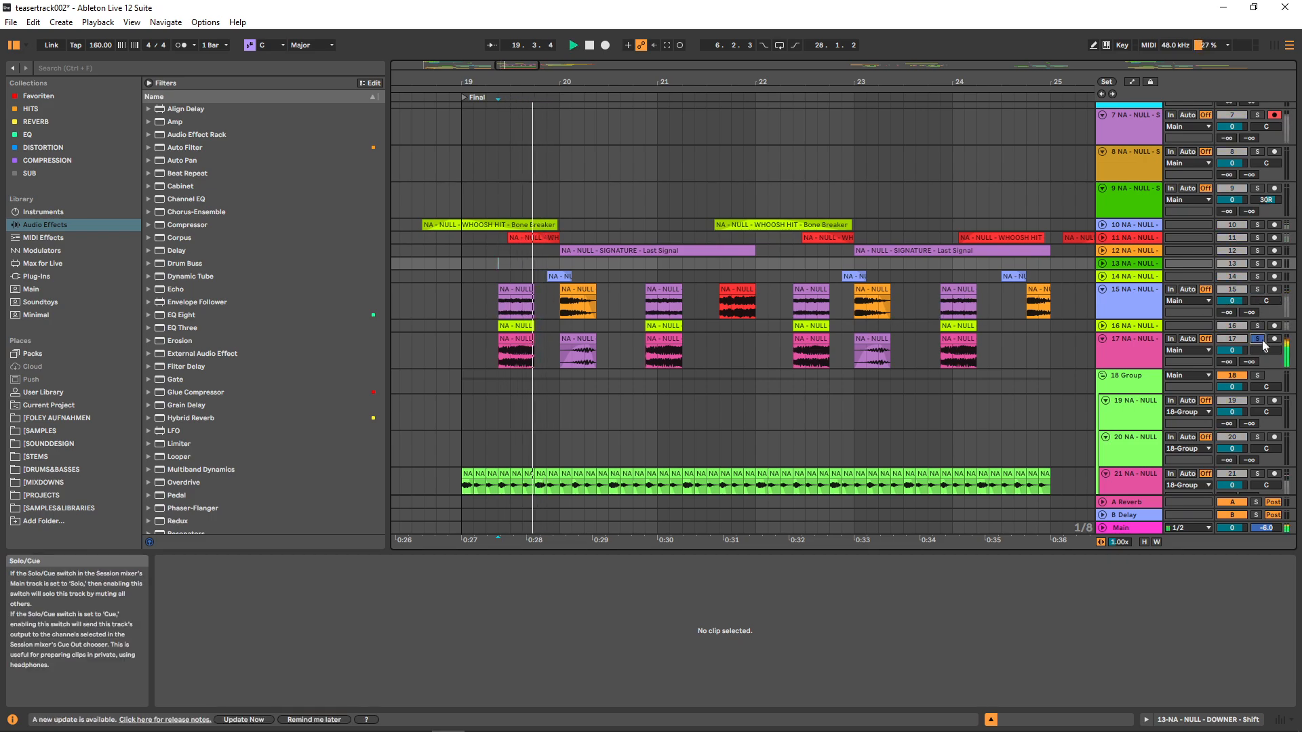
pyautogui.press('space')
pyautogui.keyDown('ctrl'); pyautogui.click(1257, 290); pyautogui.keyUp('ctrl')
pyautogui.press('space')
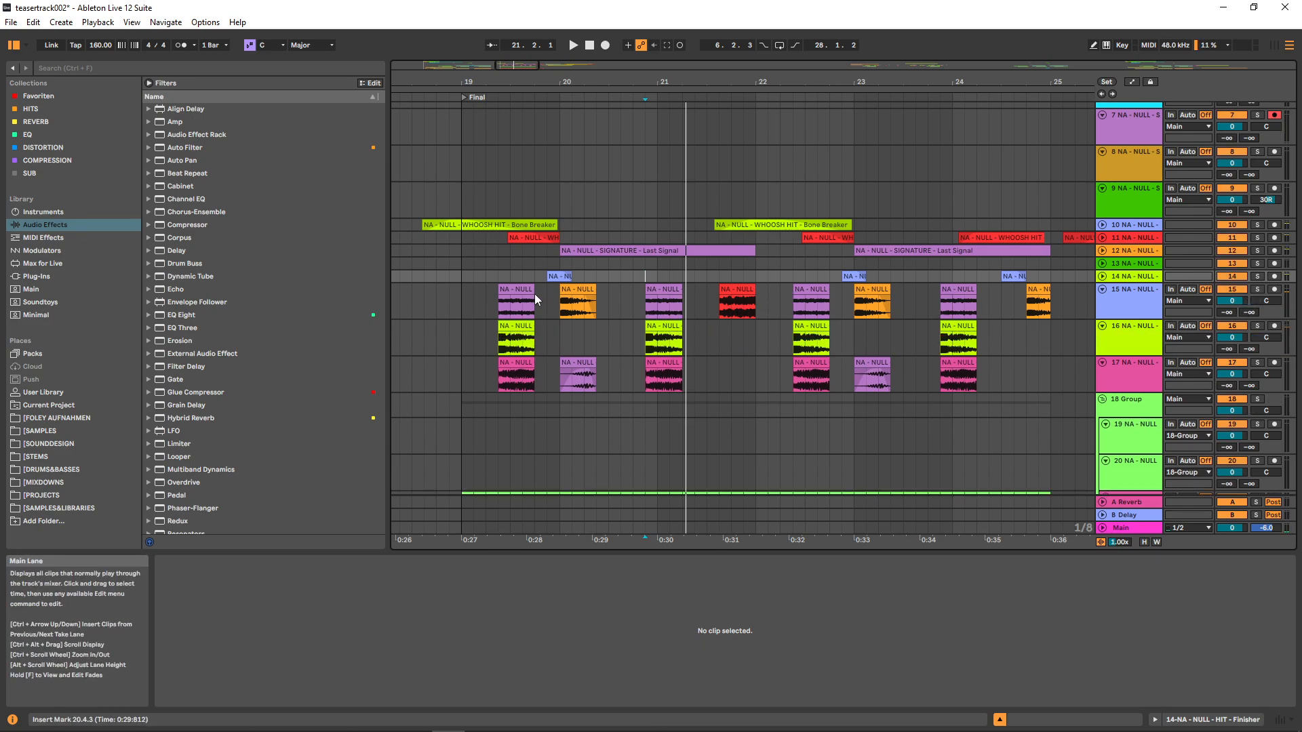
# Solo tracks 15, 16 and 17 and listen to their stacked clips around 19.2.3.
pyautogui.click(517, 239)
pyautogui.click(519, 326)
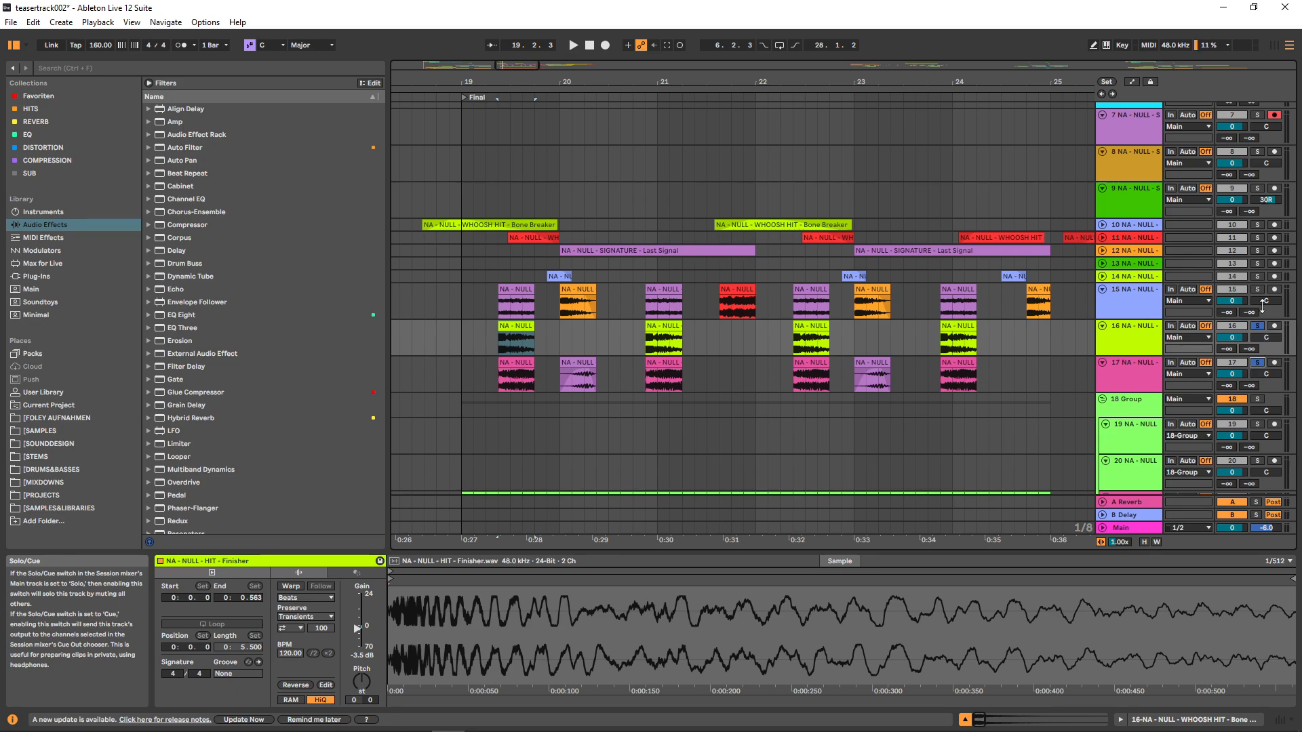
pyautogui.click(520, 312)
pyautogui.press('space')
# Unfold and solo tracks 11 and 14 alongside tracks 15 to 17, and listen to the layered hits from 19.2.3.
pyautogui.click(510, 239)
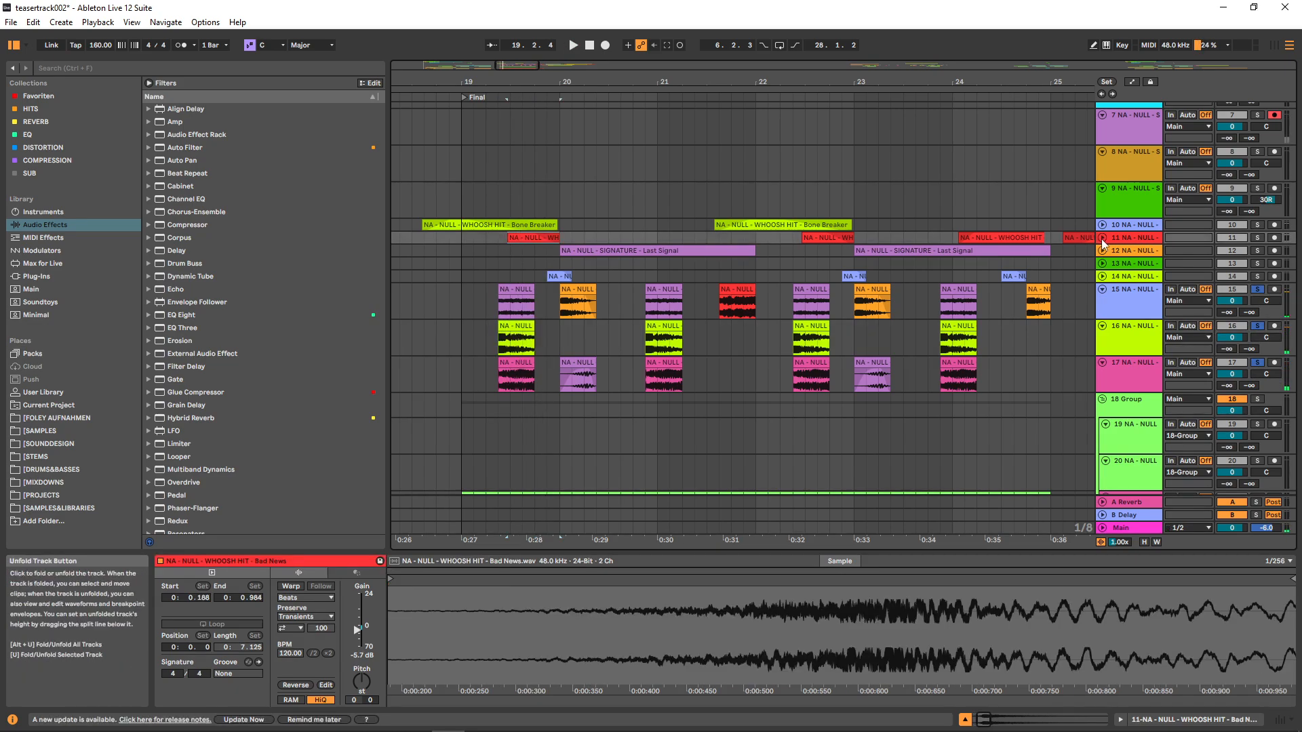
pyautogui.press('space')
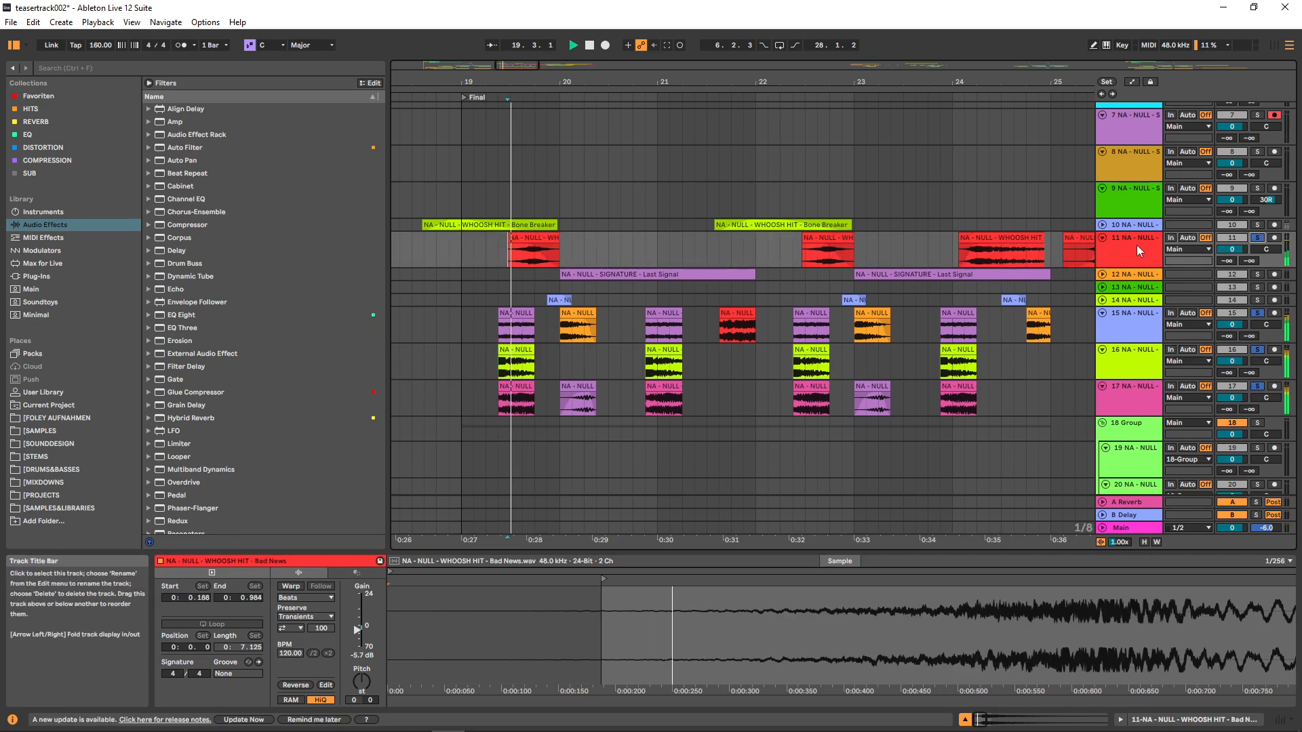
pyautogui.click(496, 286)
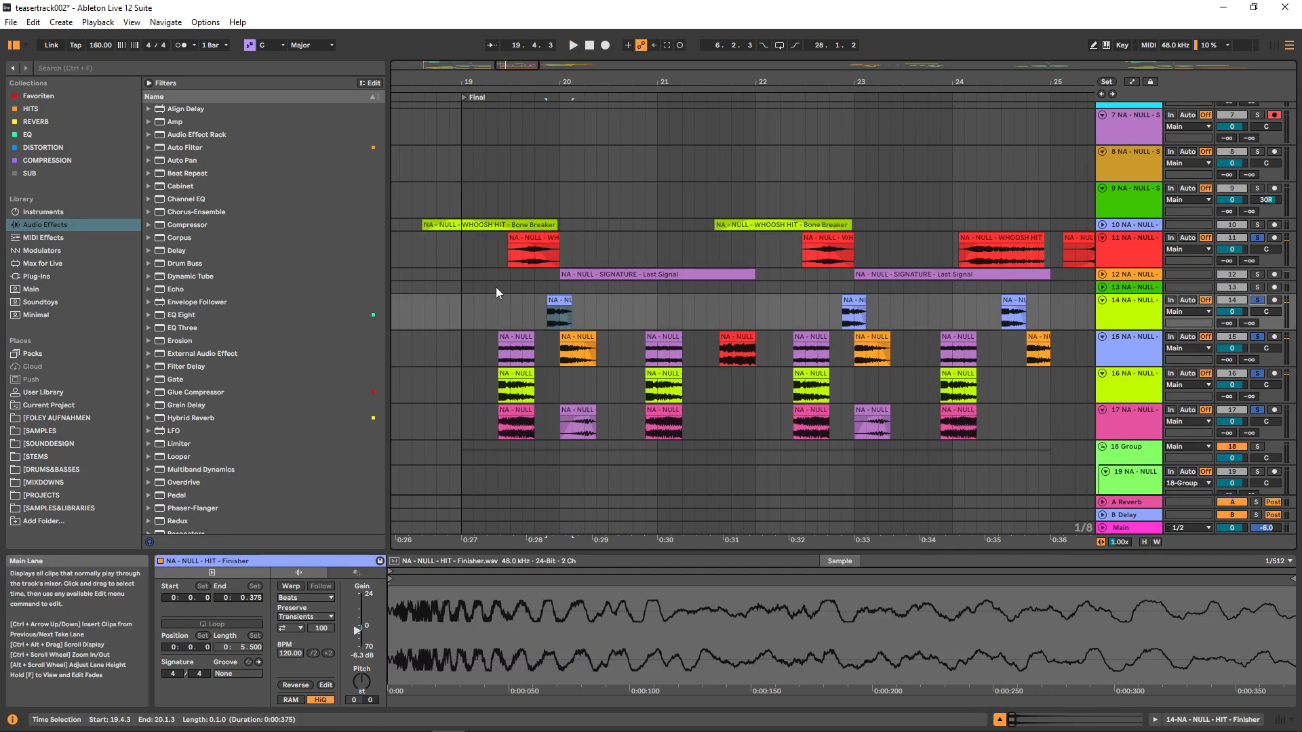
pyautogui.press('space')
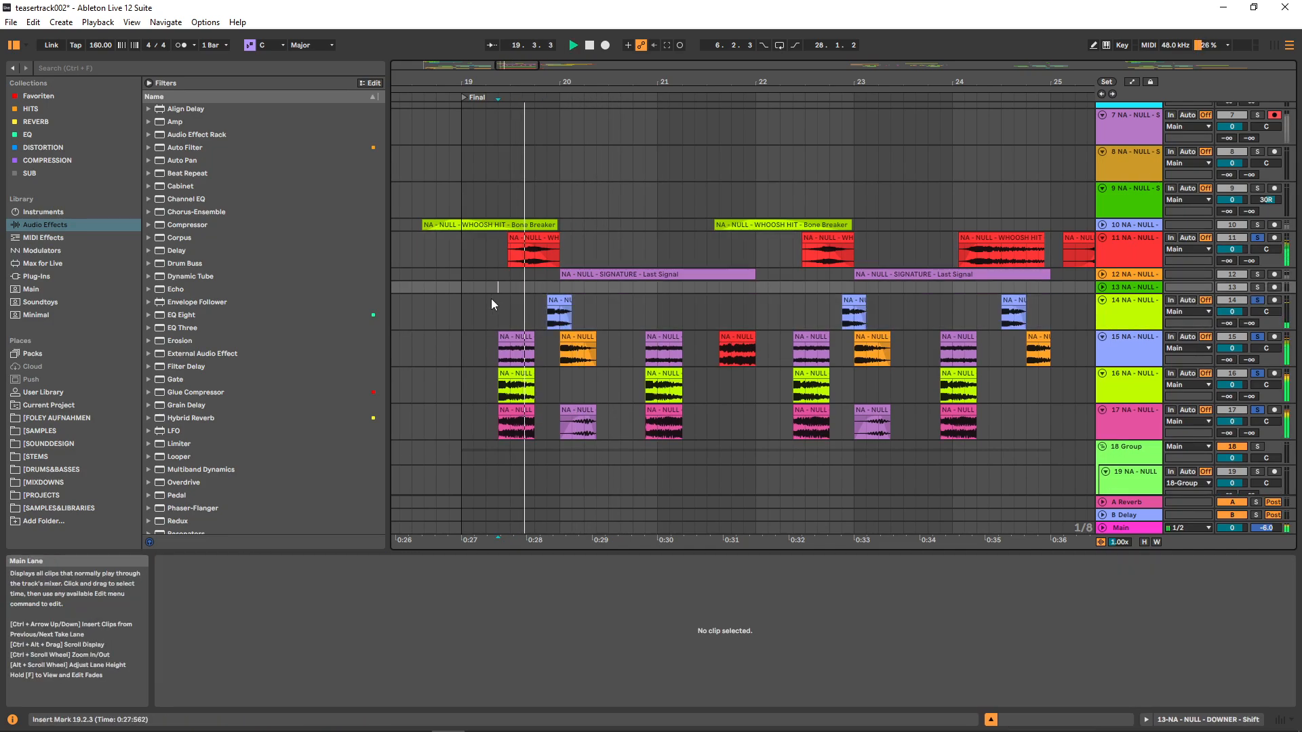
pyautogui.press('space')
# Unfold and solo track 12 with the SIGNATURE - Last Signal clips as well, listen from 19.2.1, and clear the solos.
pyautogui.click(620, 274)
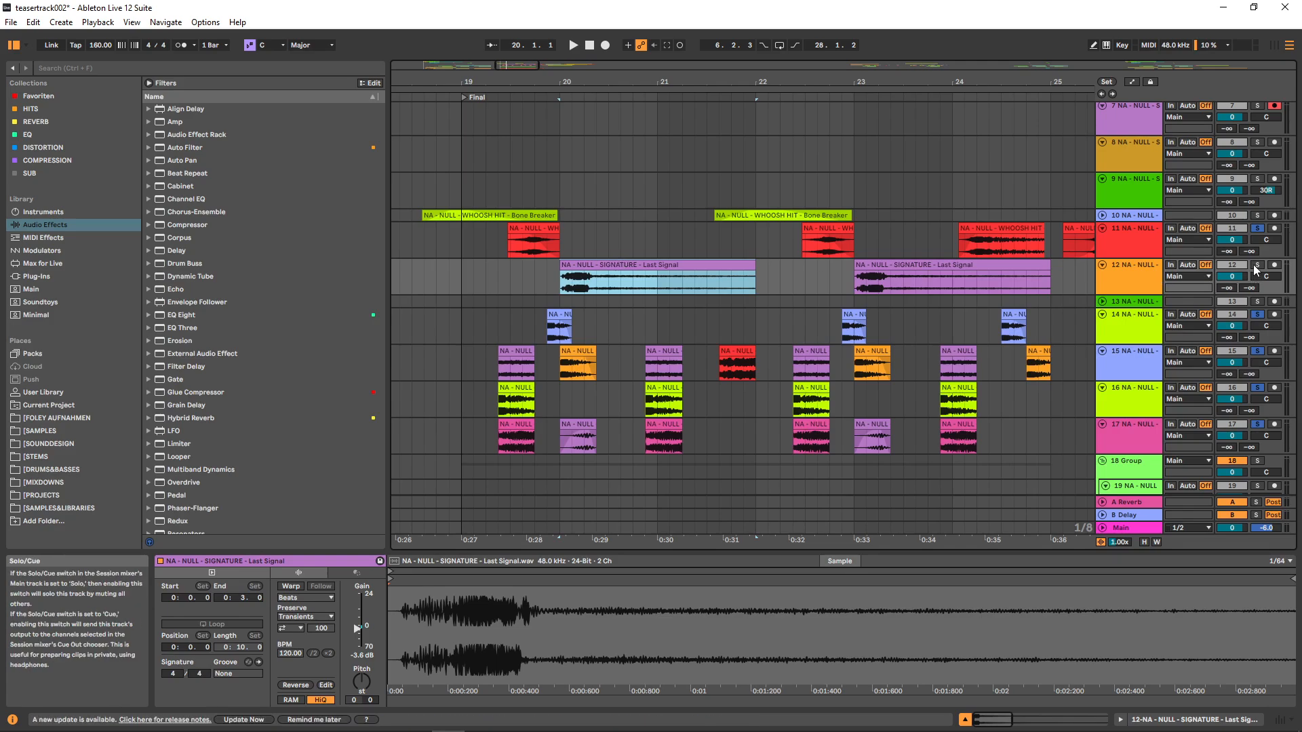
pyautogui.click(484, 275)
pyautogui.press('space')
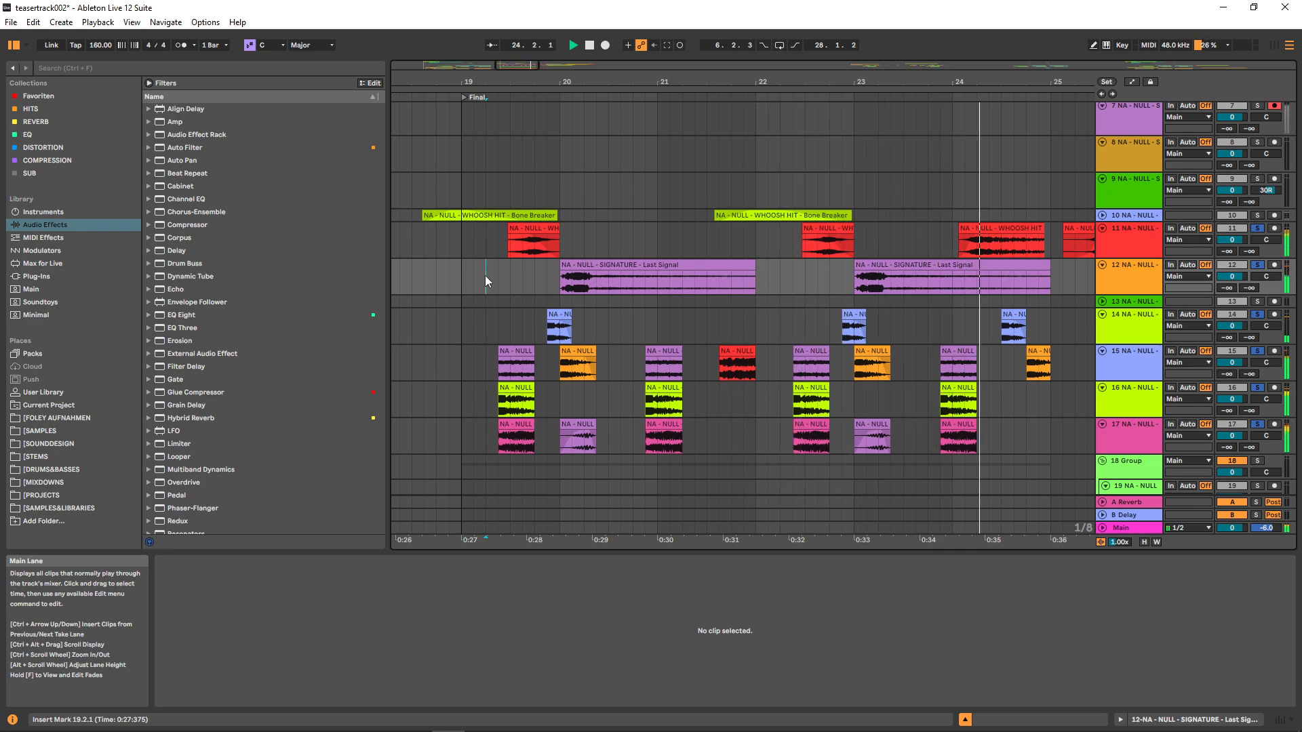
pyautogui.press('space')
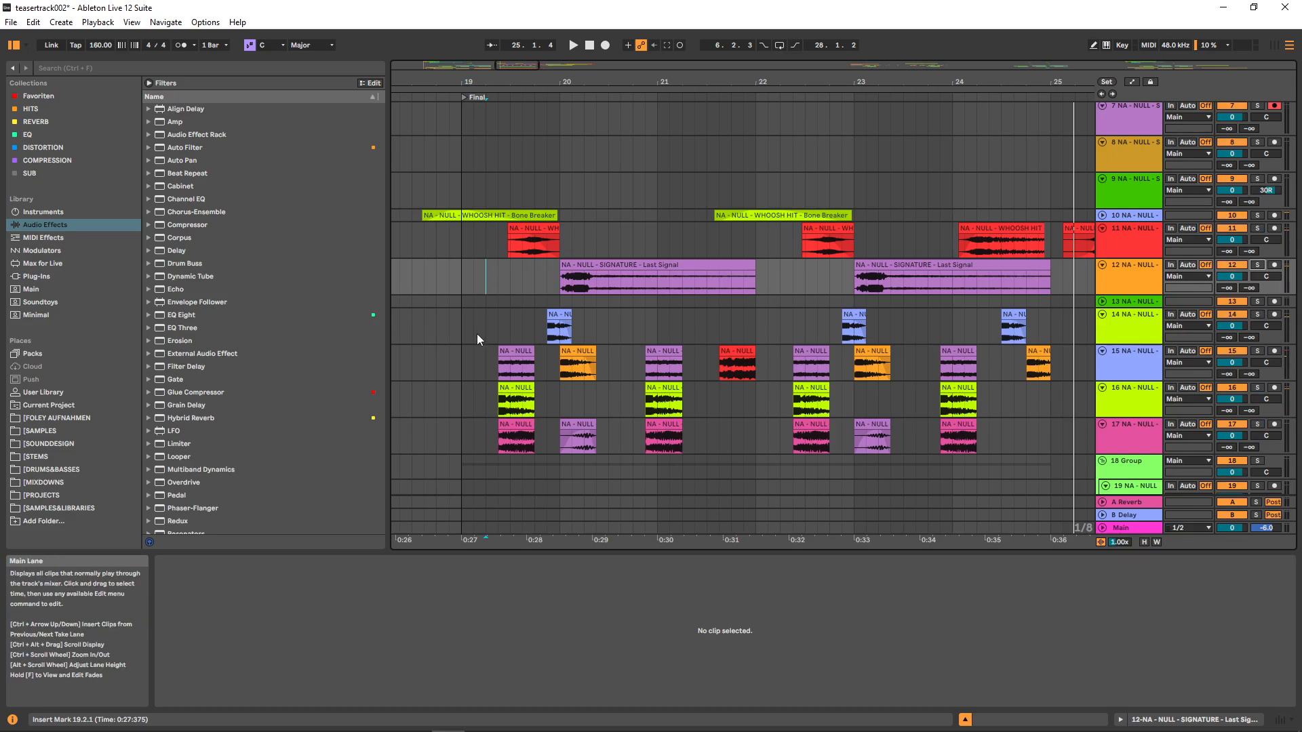
# Look over the Final section's hit pattern on tracks 14 and 17, and listen to all tracks from 23.2.1.
pyautogui.click(535, 434)
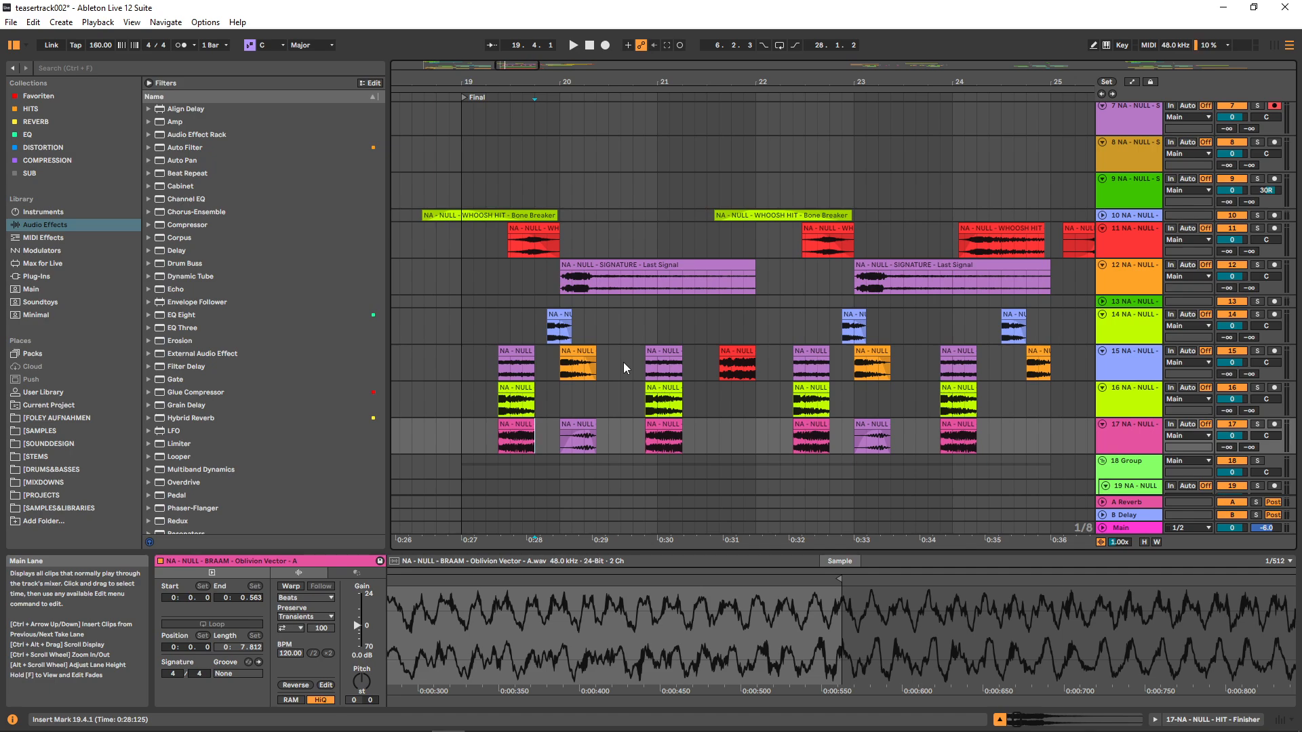
pyautogui.moveTo(562, 281); pyautogui.dragTo(765, 288)
pyautogui.click(767, 287)
pyautogui.moveTo(476, 283); pyautogui.dragTo(829, 287)
pyautogui.click(829, 288)
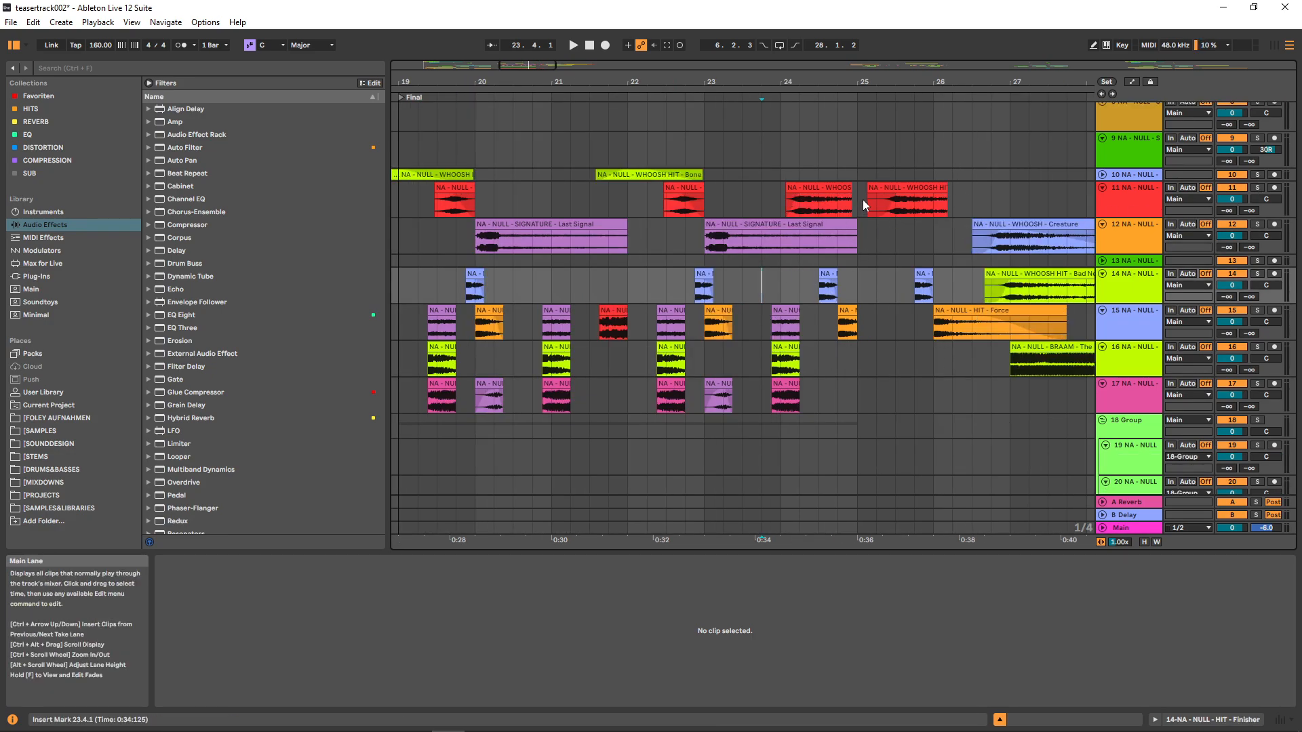
pyautogui.click(722, 203)
pyautogui.press('space')
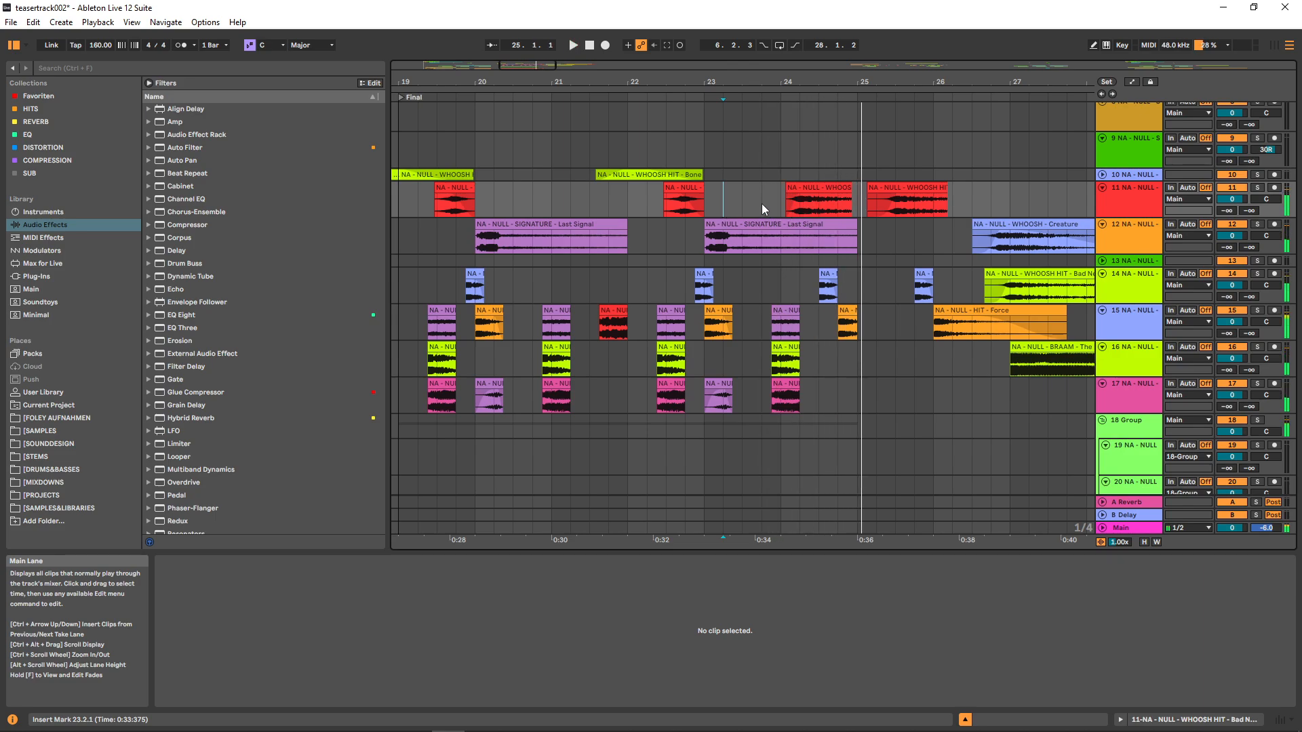
pyautogui.press('space')
# Solo tracks 11, 14 and 15, listen to the WHOOSH HIT - Bad News transition from just before bar 24, and clear the solos.
pyautogui.click(788, 203)
pyautogui.click(1257, 188)
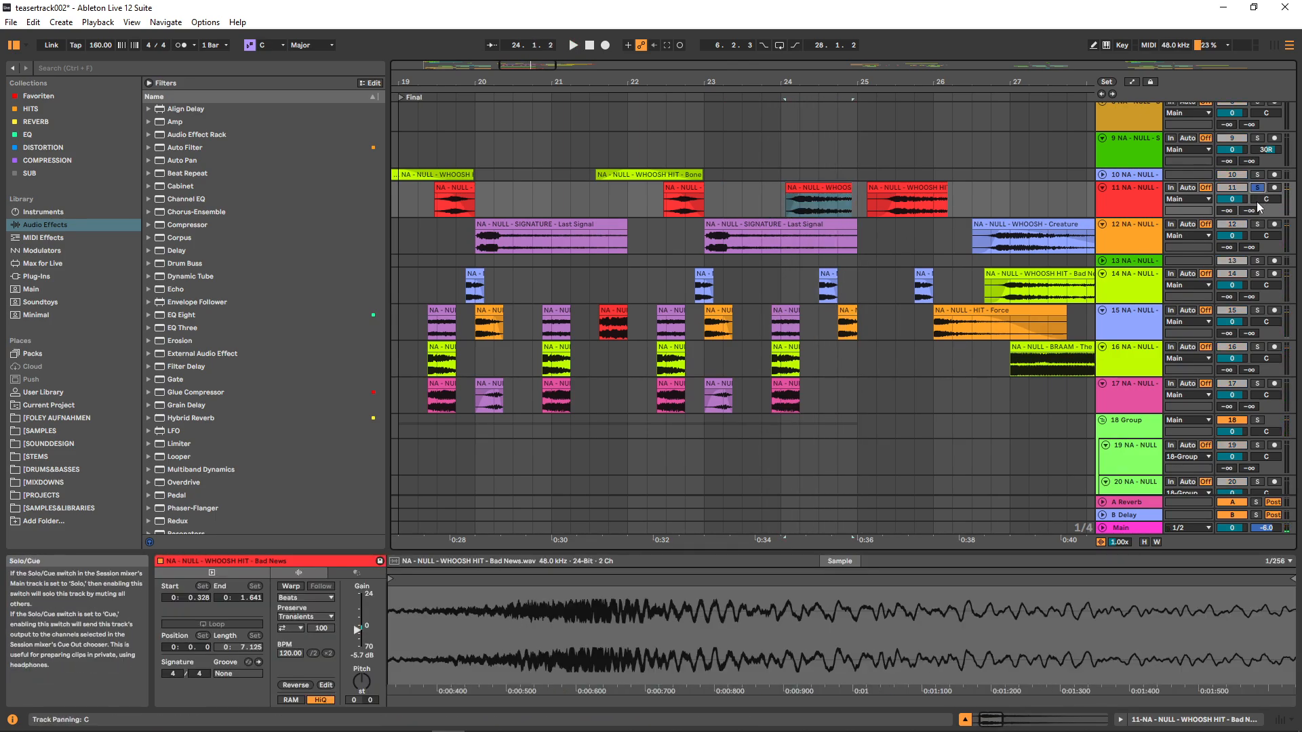
pyautogui.keyDown('ctrl'); pyautogui.click(1256, 274); pyautogui.keyUp('ctrl')
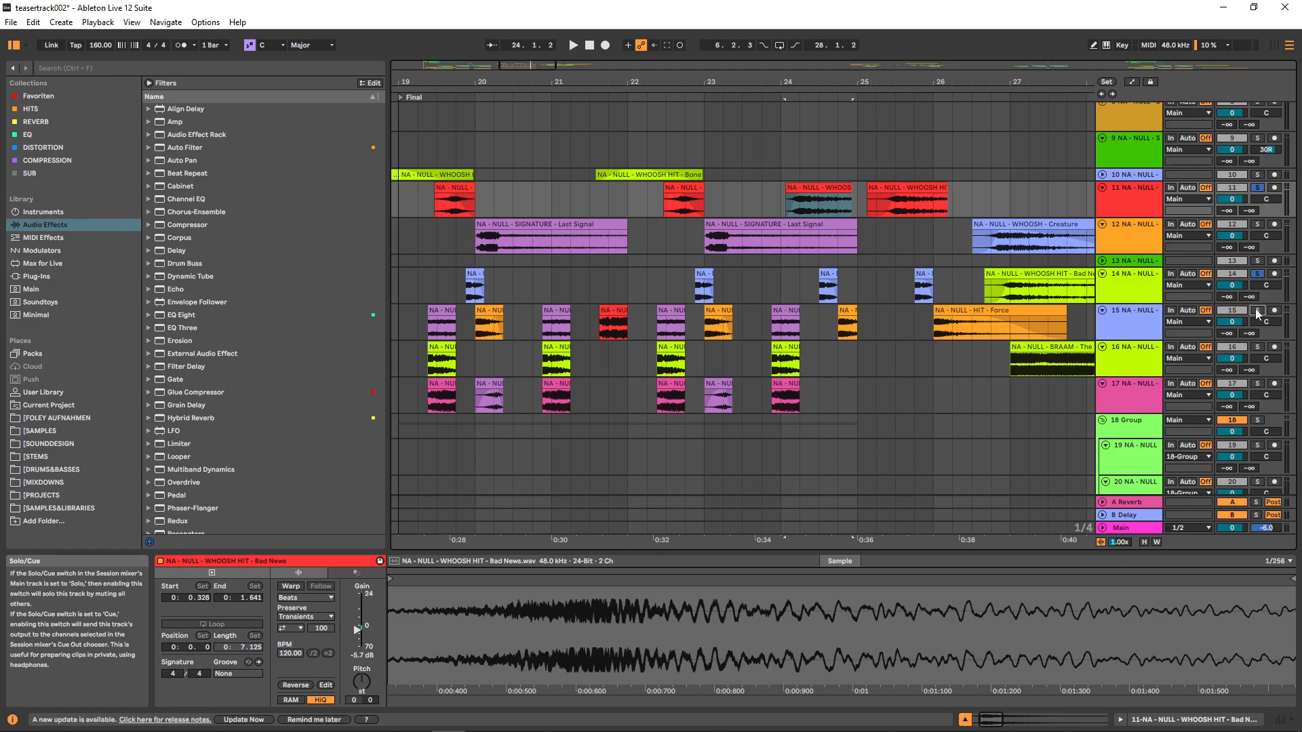
pyautogui.click(787, 271)
pyautogui.press('space')
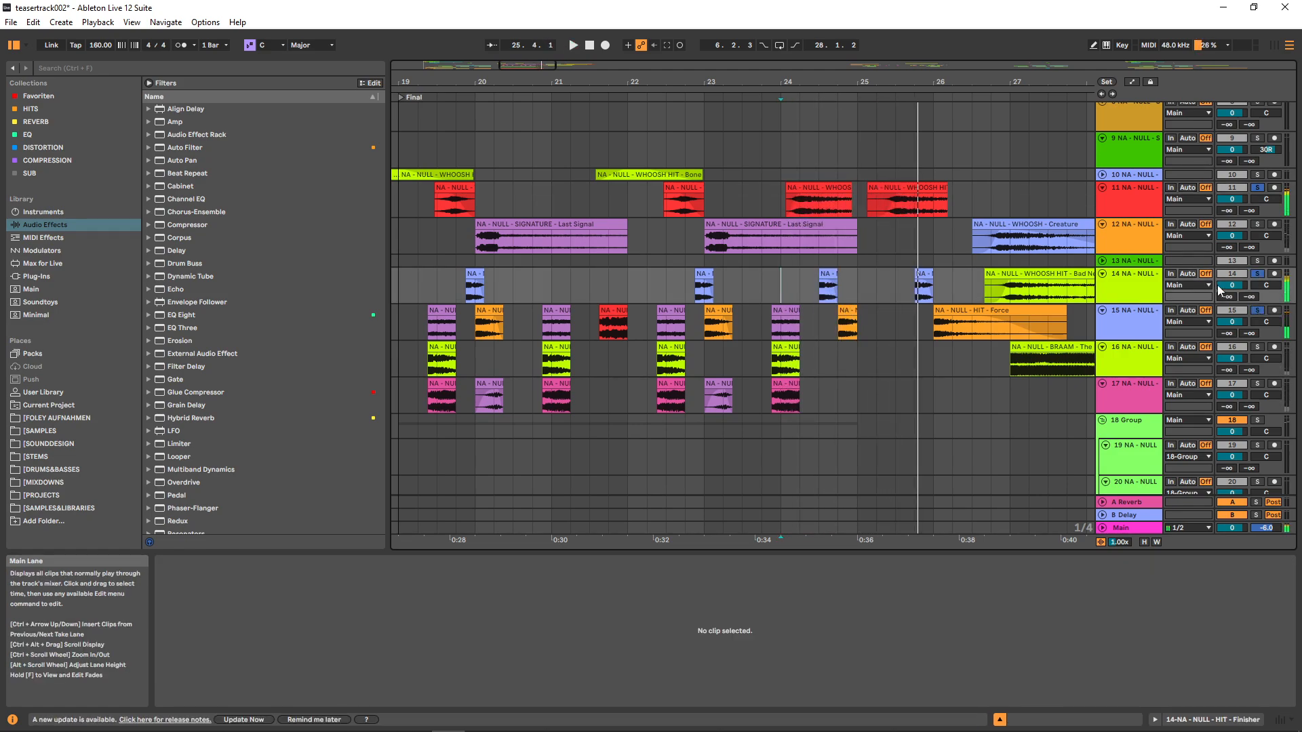
pyautogui.click(1257, 274)
pyautogui.press('space')
# Examine the gap from 25.1.1 to 25.3.1 on tracks 11 and 12 and the WHOOSH HIT - Bad News clip beginning there.
pyautogui.moveTo(858, 200); pyautogui.dragTo(890, 240)
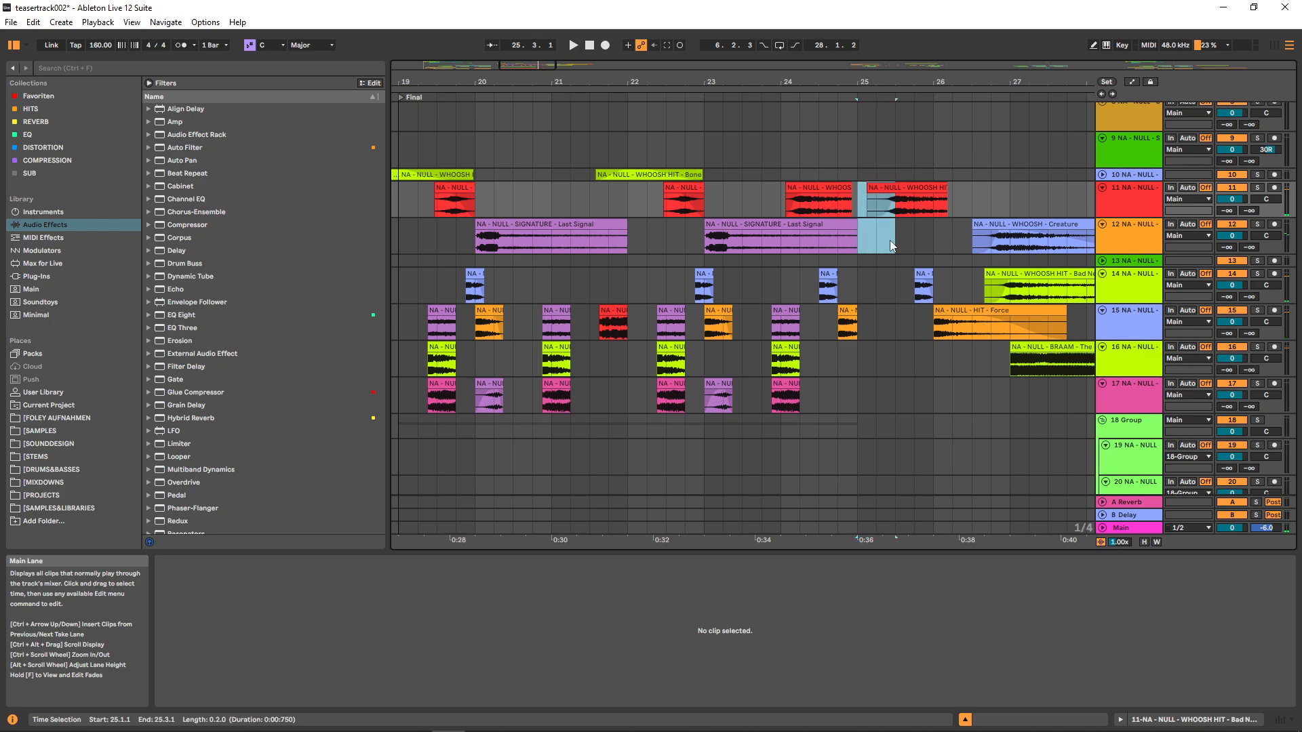
pyautogui.click(890, 241)
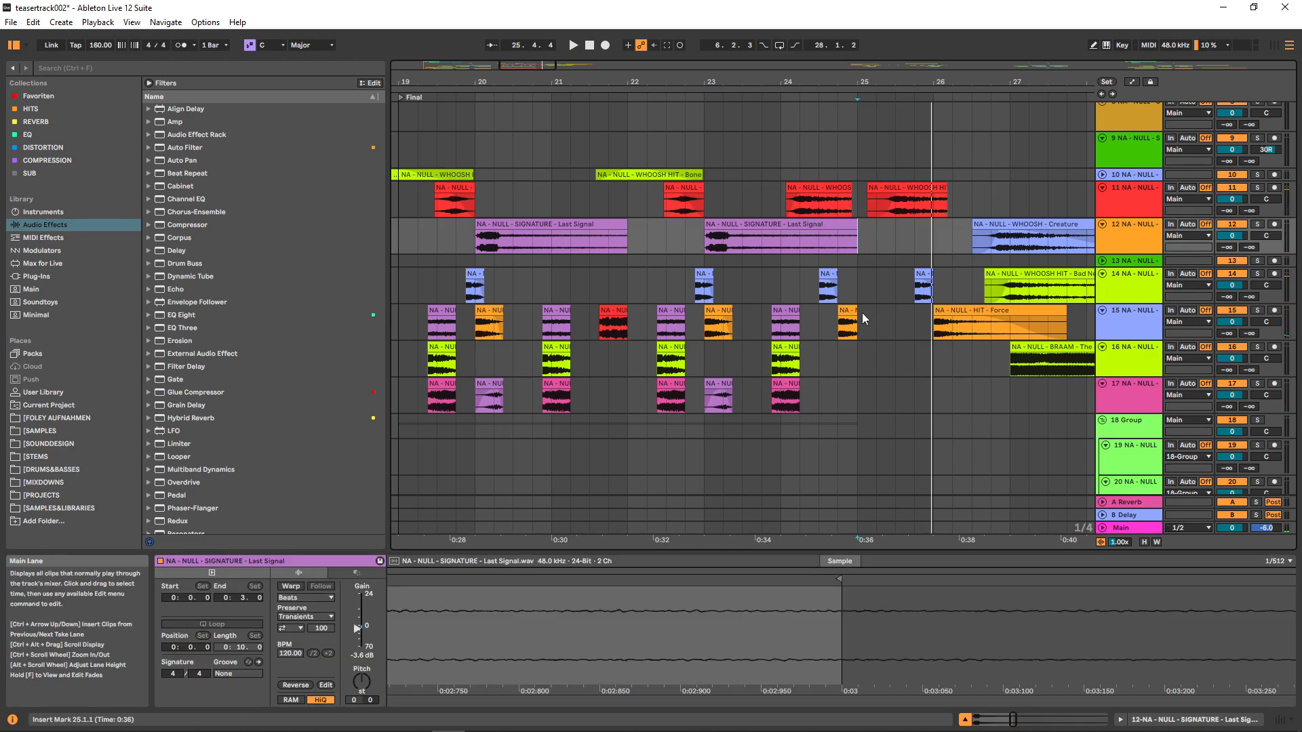
pyautogui.hotkey('ctrl', 'z')
pyautogui.hotkey('ctrl', 'z')
# Unfold the 22 Group and examine its three short clips leading up to 26.1.1.
pyautogui.scroll(-2, 915, 379)
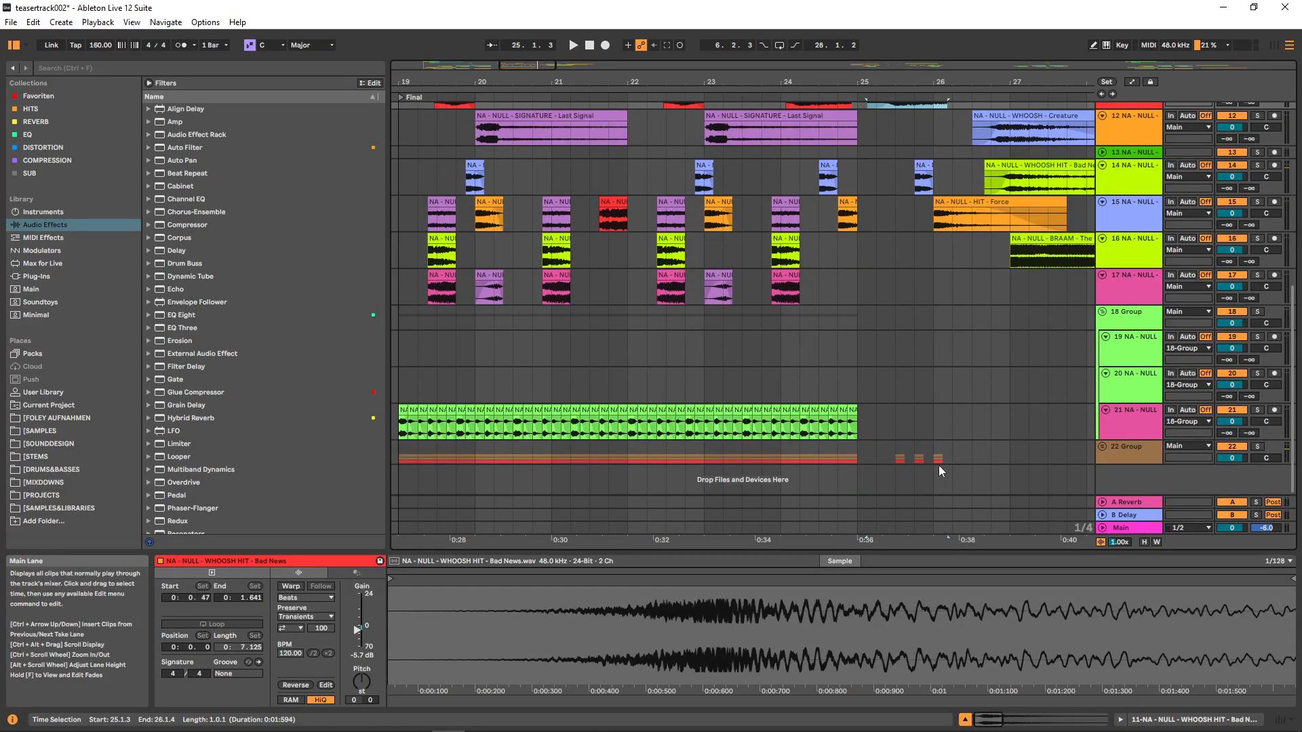
pyautogui.click(1101, 448)
pyautogui.scroll(-5, 913, 422)
pyautogui.moveTo(876, 425); pyautogui.dragTo(942, 491)
pyautogui.click(941, 356)
pyautogui.scroll(4, 918, 339)
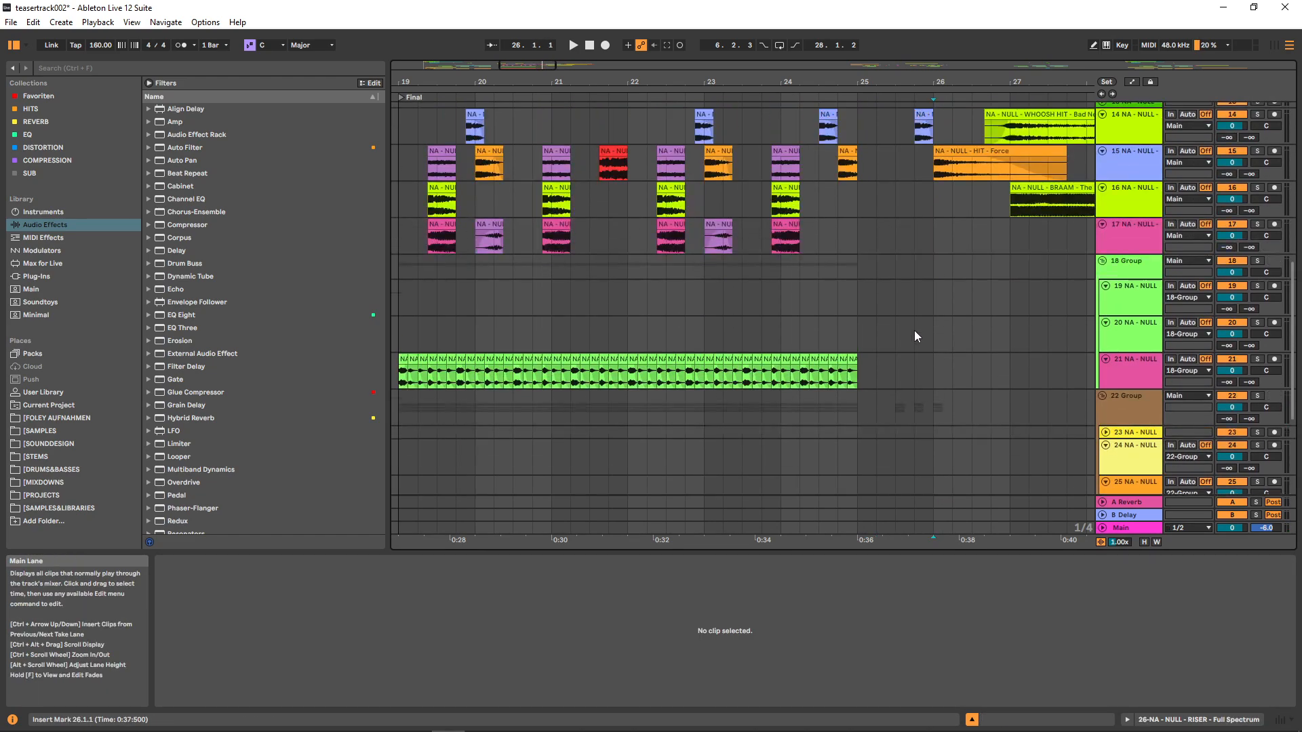
# Listen to the full arrangement from 26.2.1 through the whooshes and the braam after bar 27.
pyautogui.scroll(5, 914, 333)
pyautogui.click(623, 274)
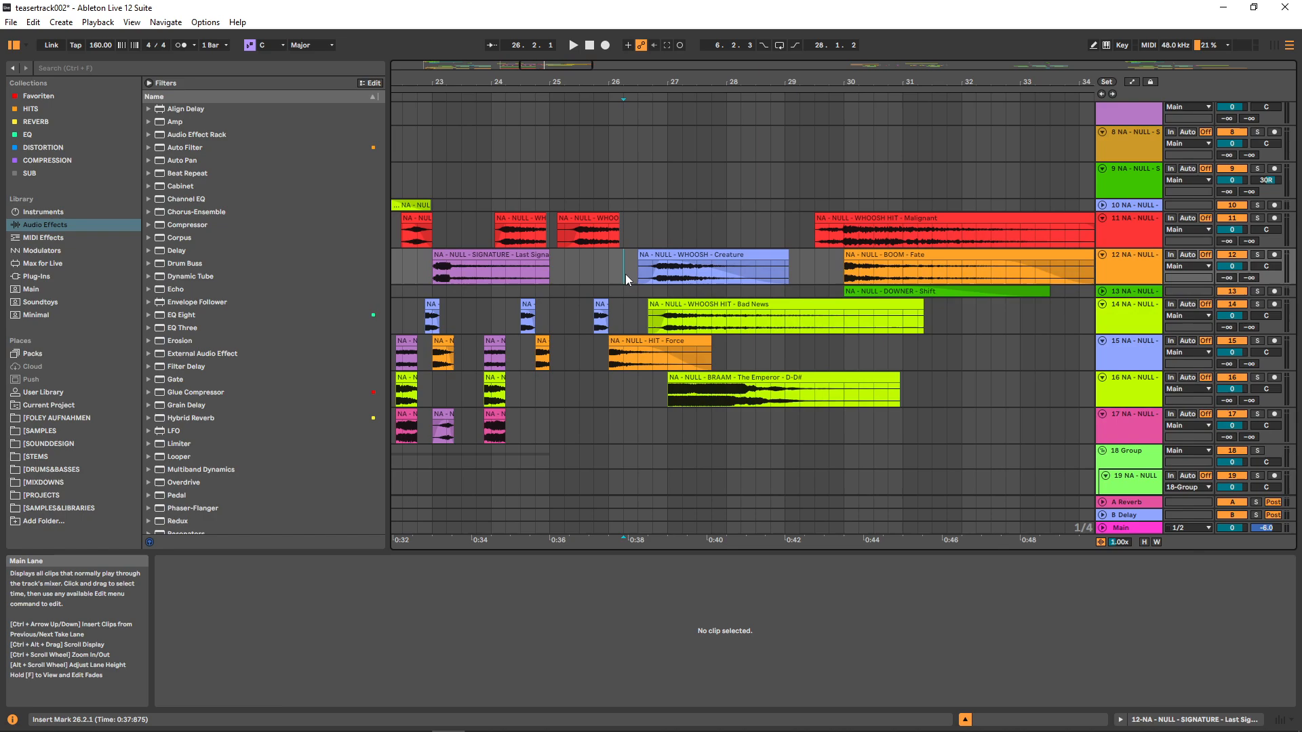
pyautogui.press('space')
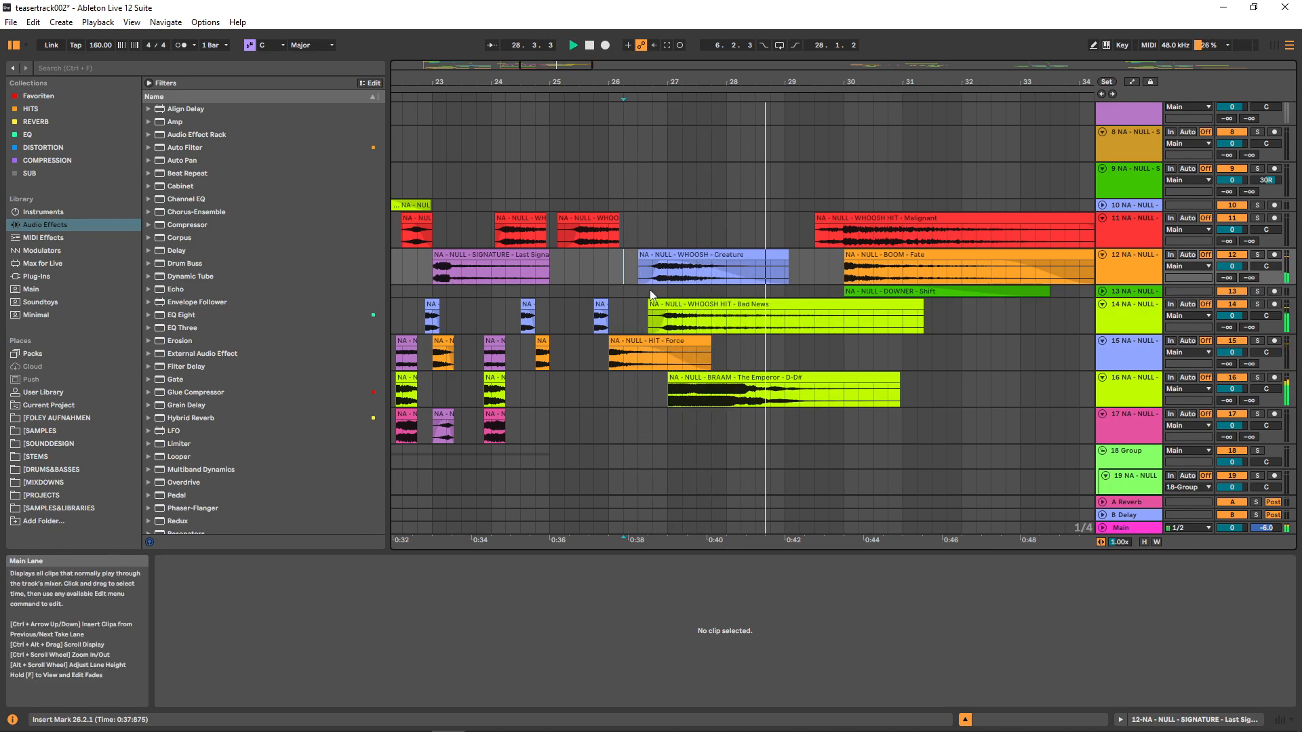
# Solo track 16 and listen to the BRAAM - The Emperor - D-D# clip from 27.1.1.
pyautogui.click(742, 378)
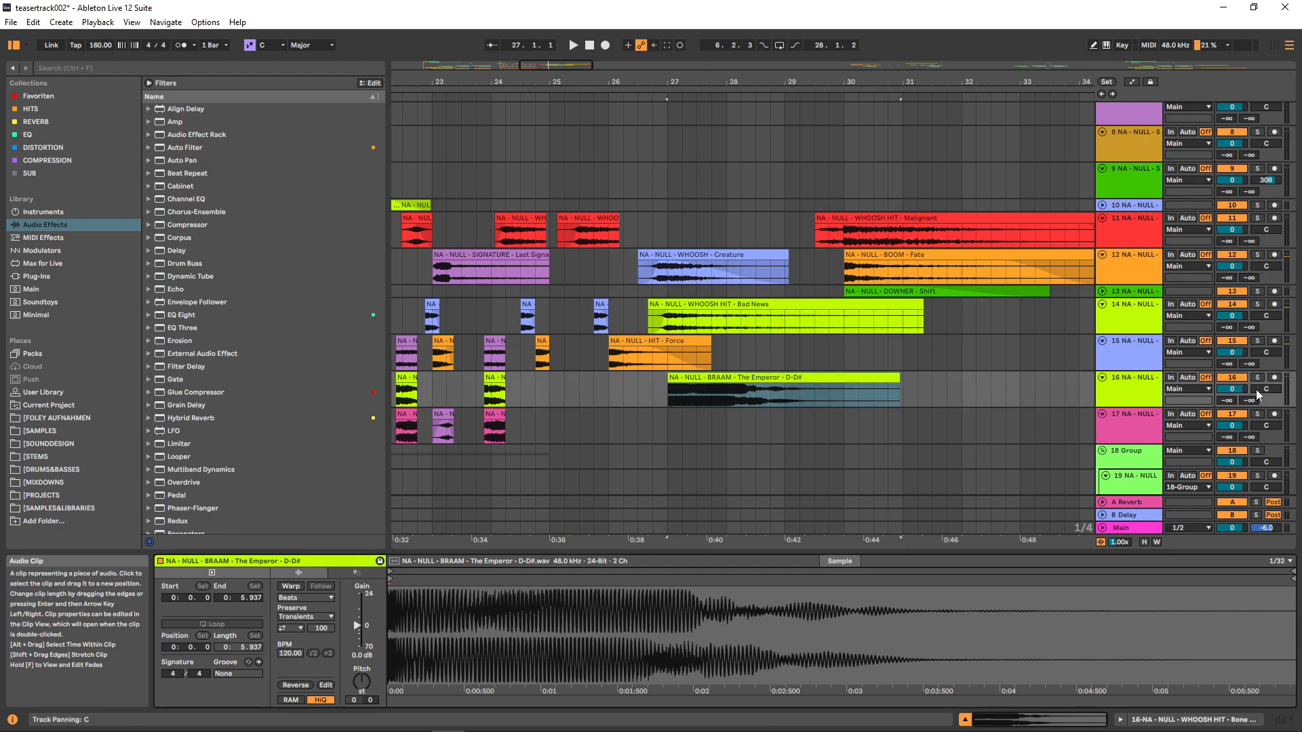
pyautogui.click(1256, 378)
pyautogui.click(670, 411)
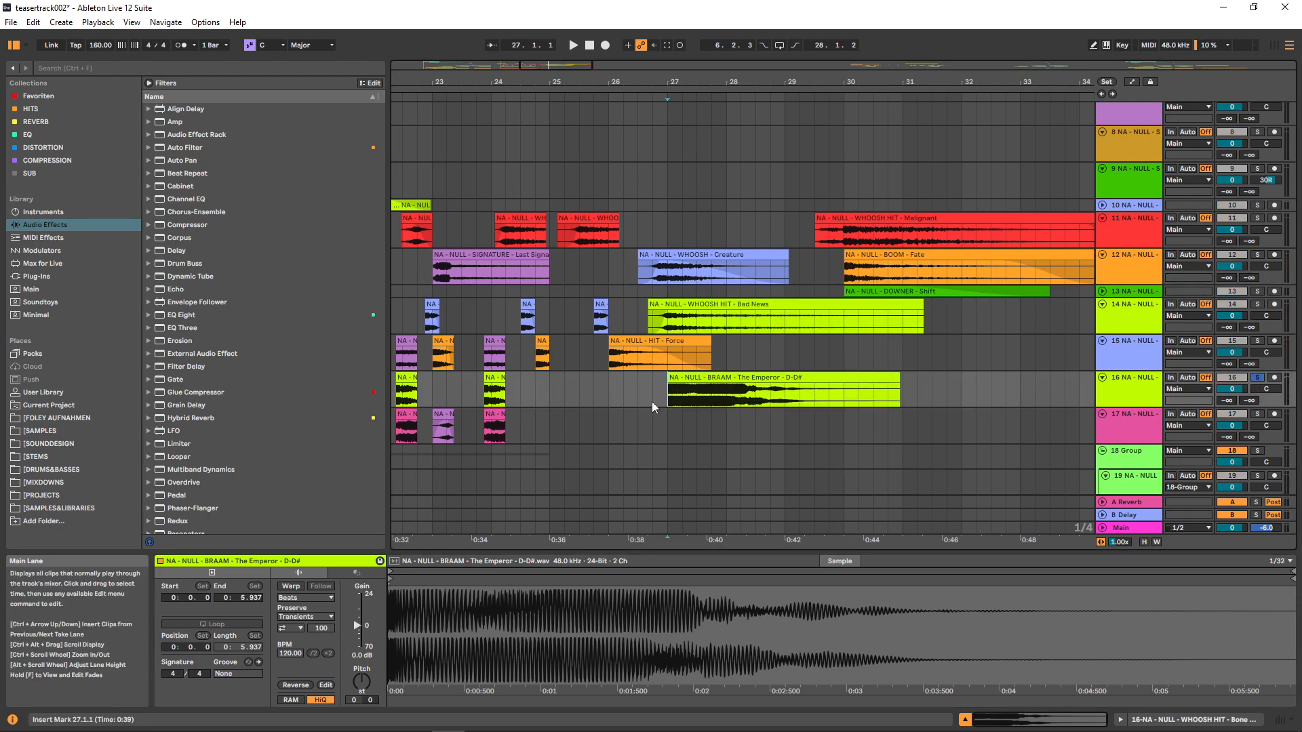
pyautogui.press('space')
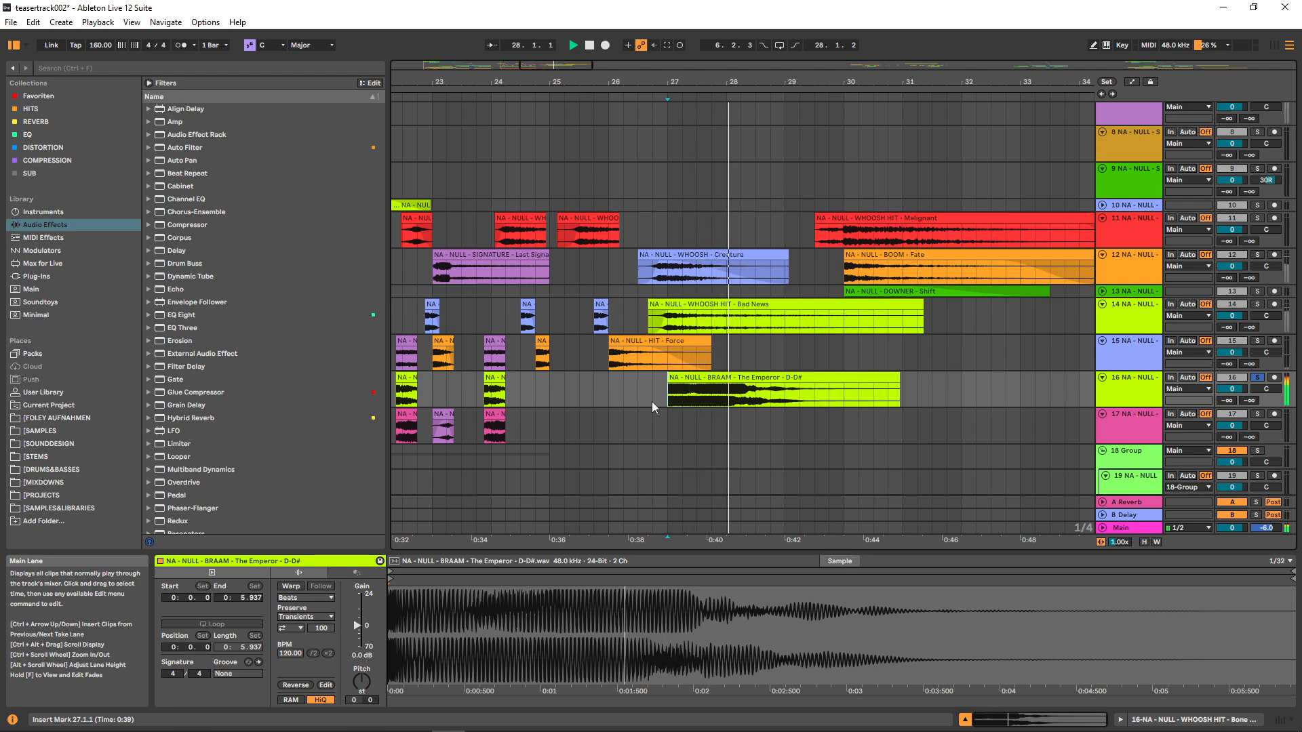
pyautogui.press('space')
# Solo only track 12 and listen to the WHOOSH - Creature clip from 26.3.1.
pyautogui.click(647, 256)
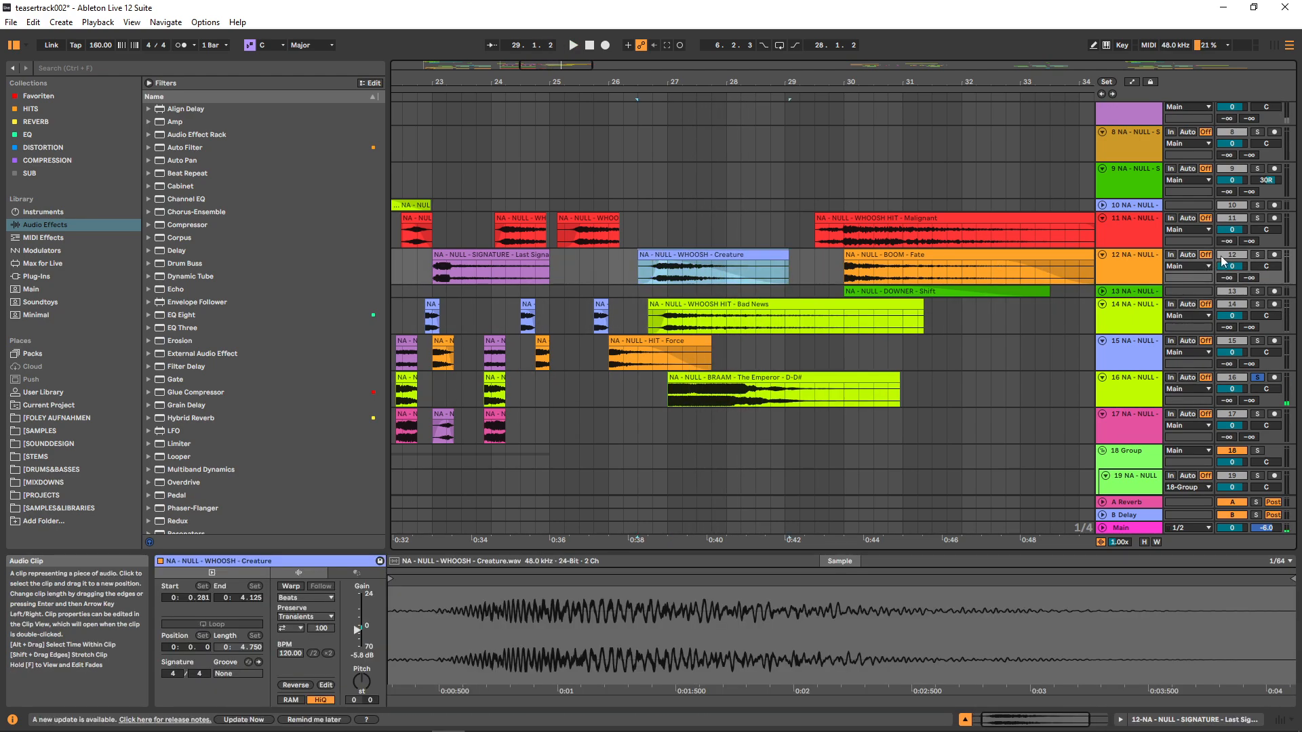
pyautogui.click(634, 271)
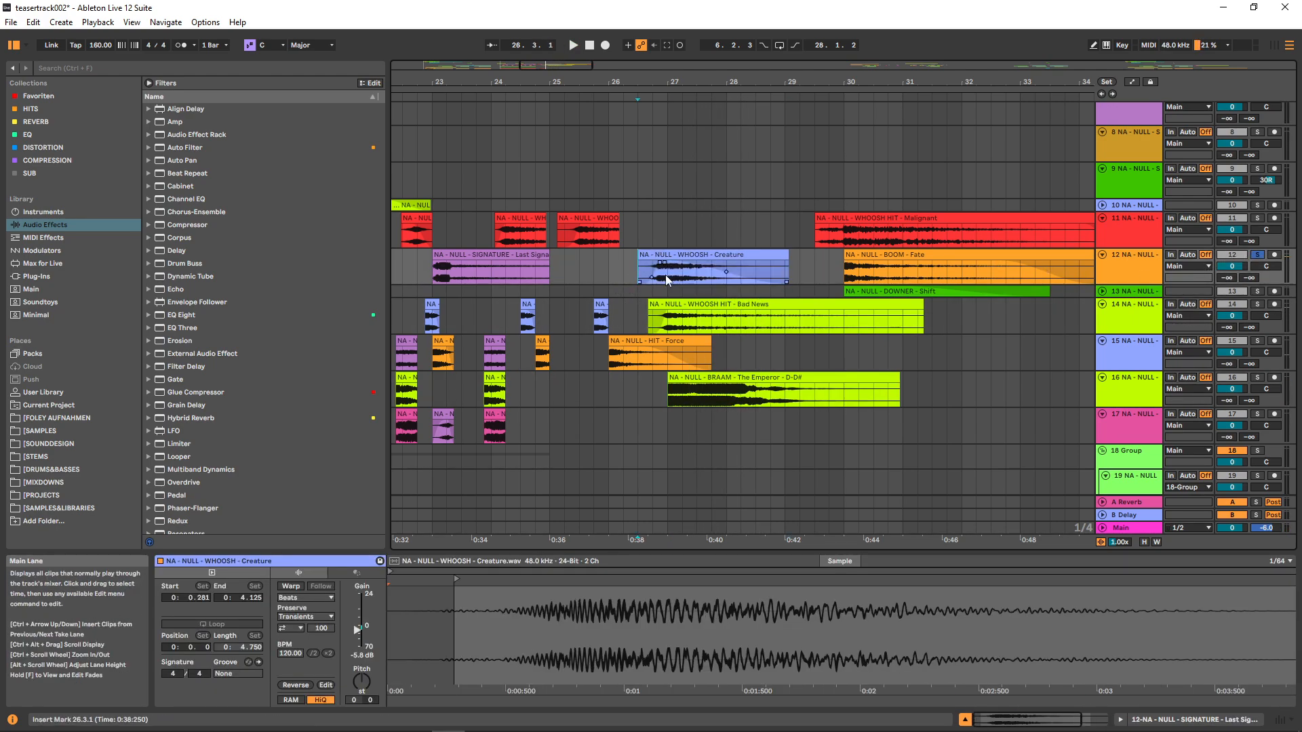
pyautogui.press('space')
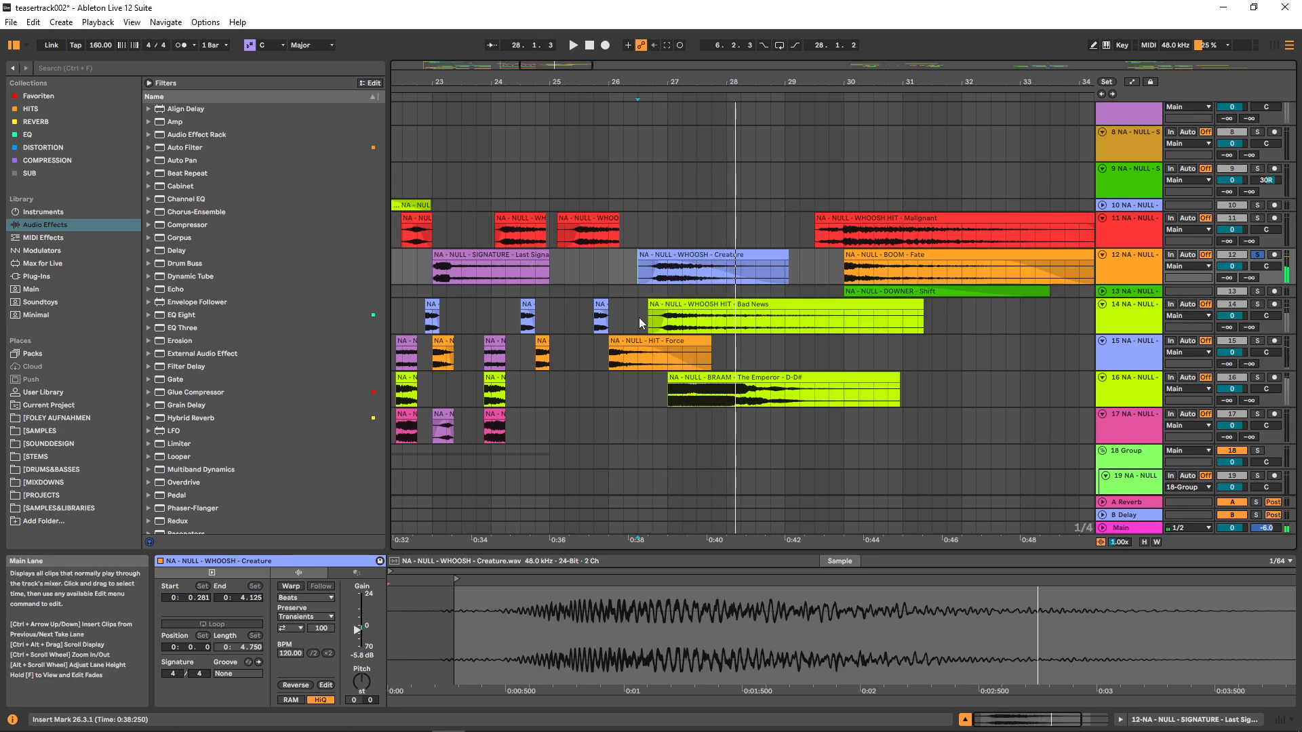
# Solo only track 14 and listen to its WHOOSH HIT - Bad News clip from 26.3.1.
pyautogui.click(641, 321)
pyautogui.doubleClick(667, 305)
pyautogui.press('s')
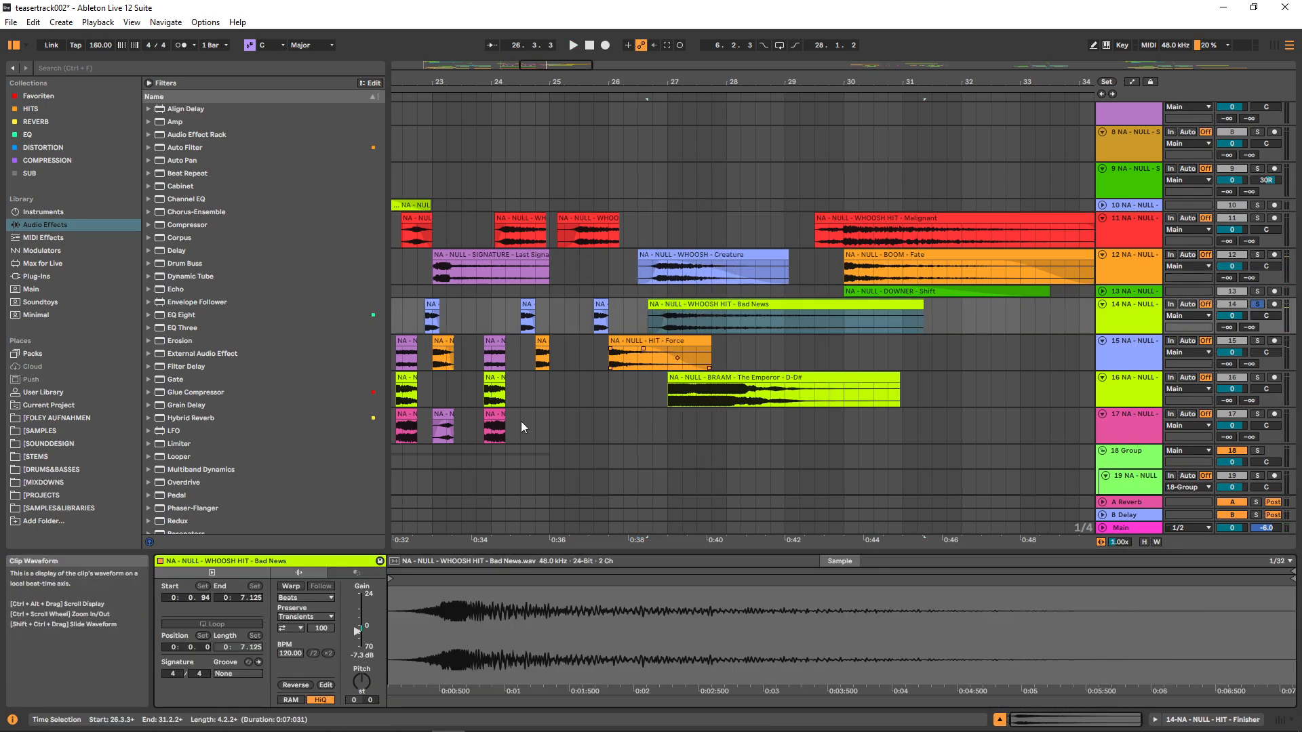
pyautogui.click(640, 322)
pyautogui.press('space')
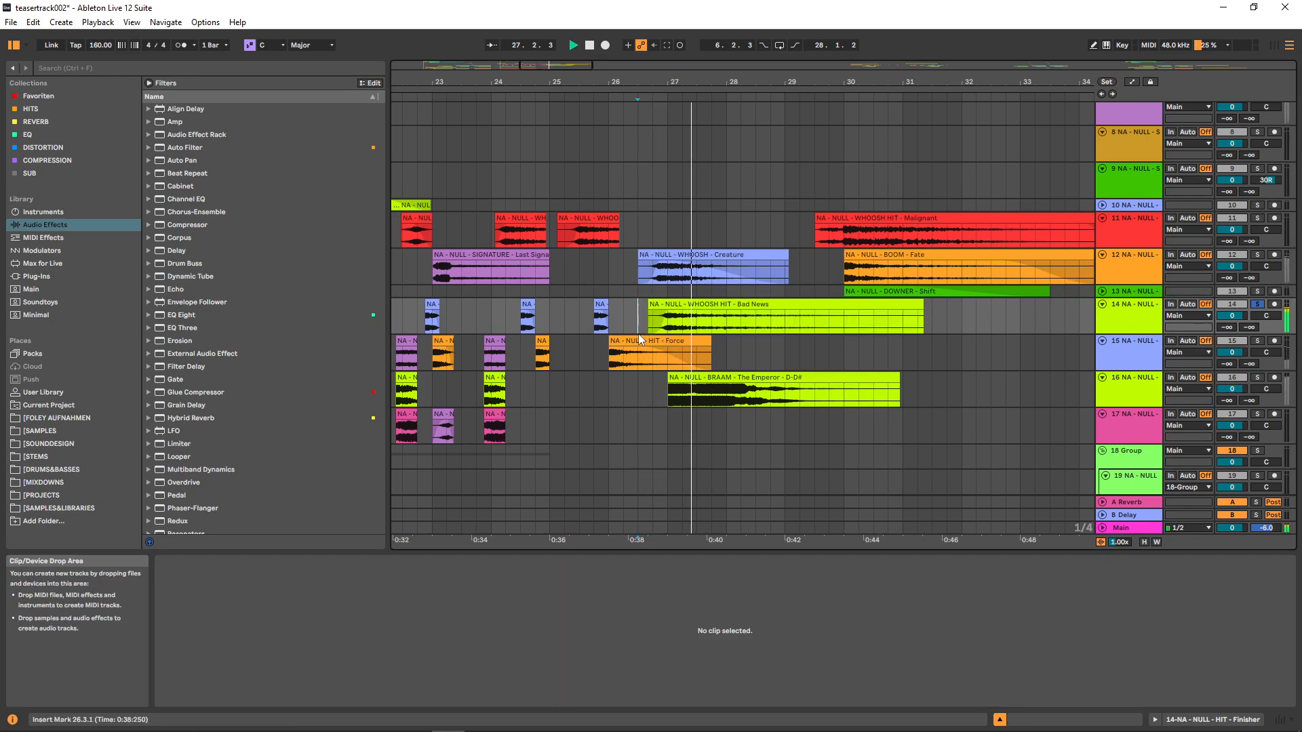
pyautogui.press('space')
# Solo tracks 12 and 16 together with track 14 and listen to the combined whooshes and braam from 26.3.1.
pyautogui.keyDown('ctrl'); pyautogui.click(1258, 255); pyautogui.keyUp('ctrl')
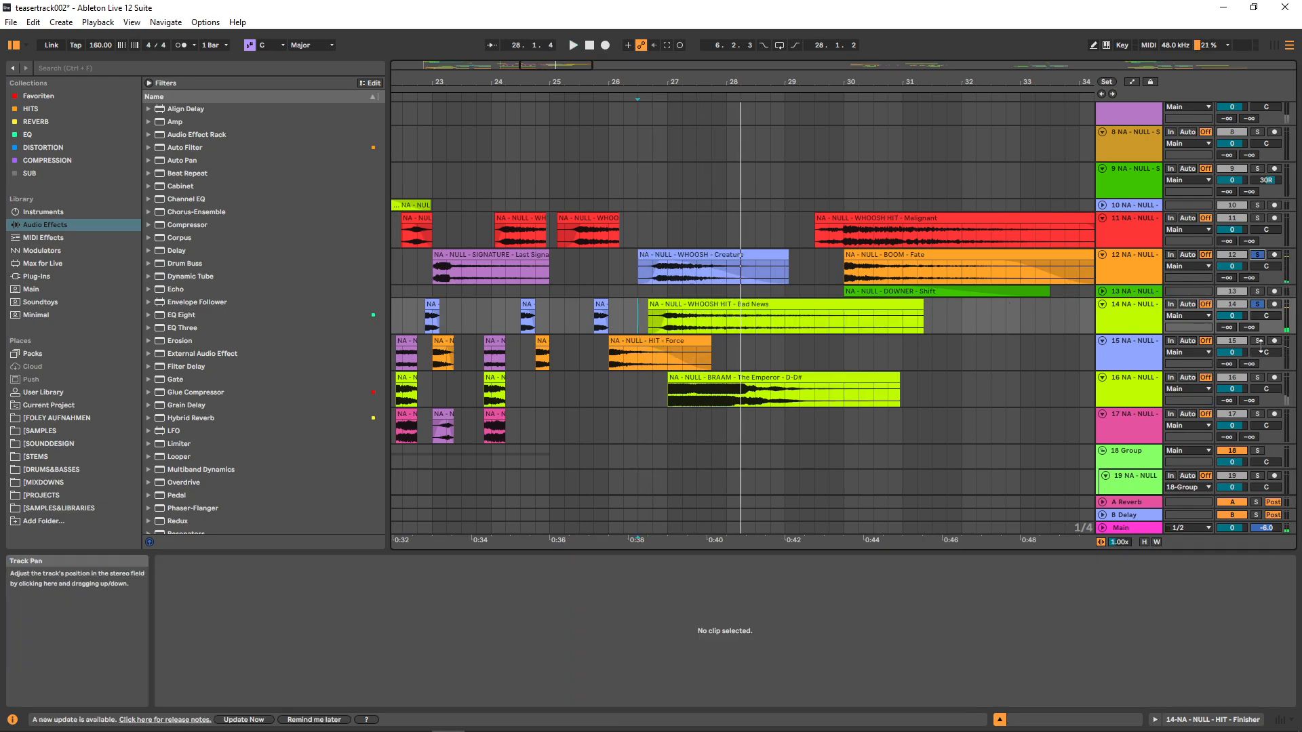
pyautogui.keyDown('ctrl'); pyautogui.click(1257, 377); pyautogui.keyUp('ctrl')
pyautogui.click(632, 271)
pyautogui.press('space')
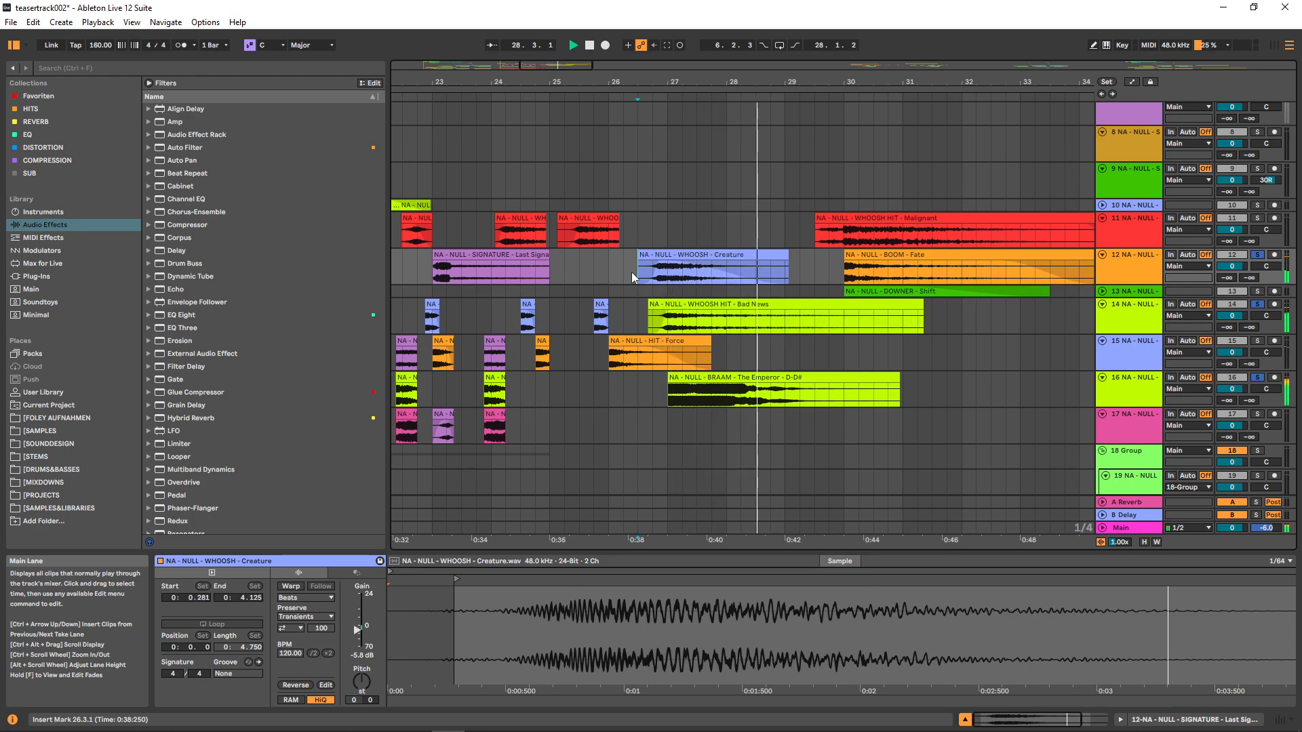
pyautogui.press('space')
# Place the insert mark at 29.3.1 at the start of WHOOSH HIT - Malignant and solo only track 11.
pyautogui.moveTo(801, 271); pyautogui.dragTo(519, 224)
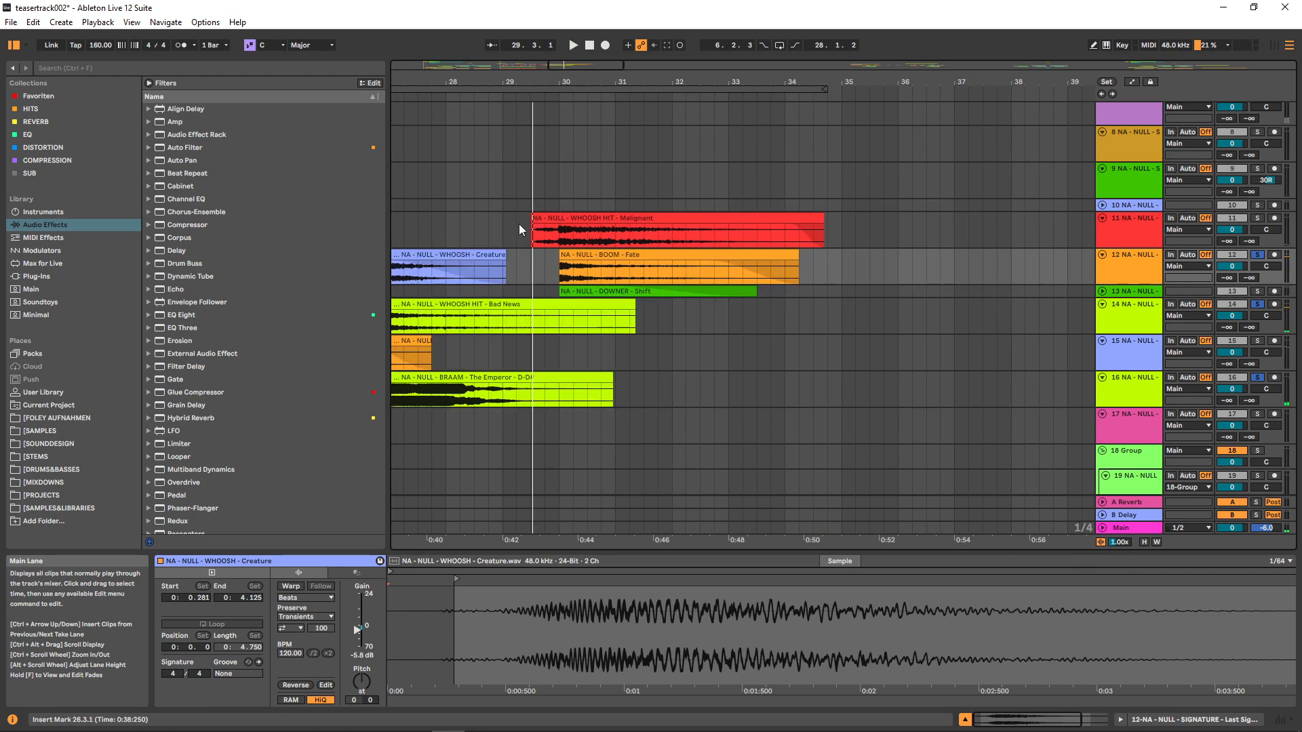
pyautogui.click(529, 236)
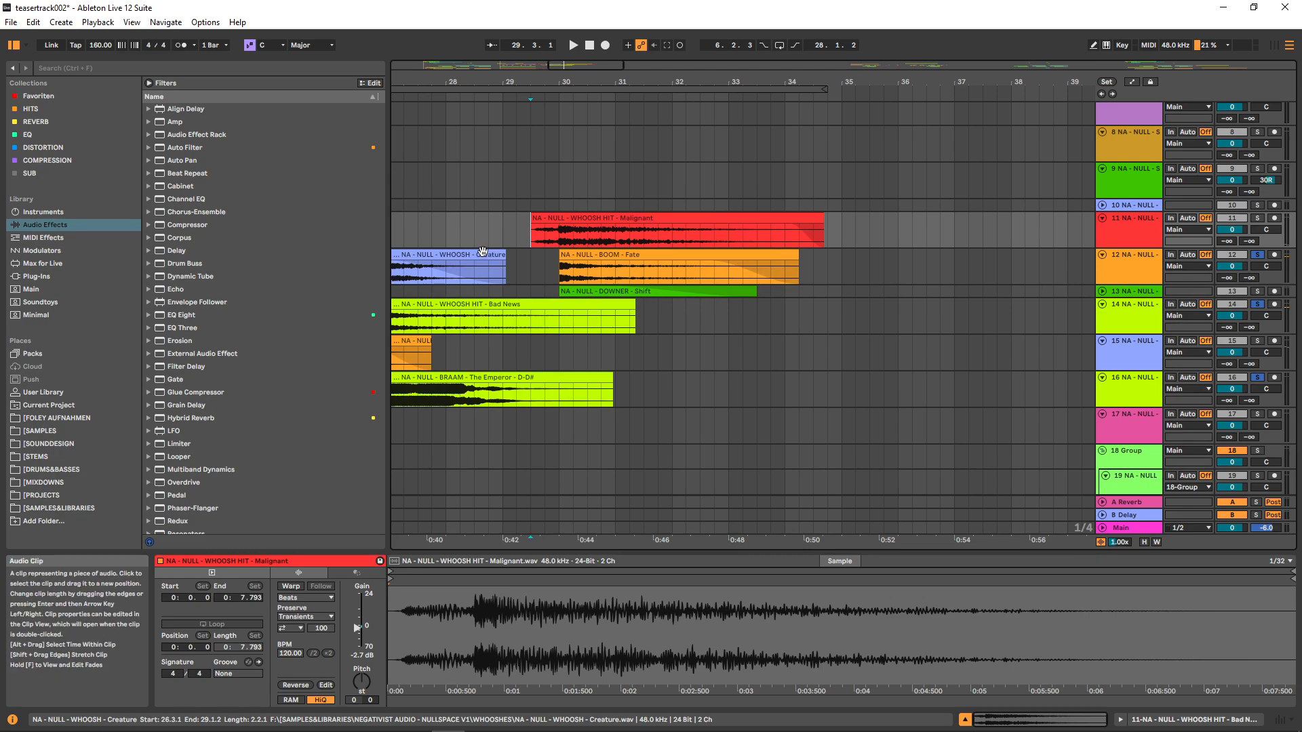
pyautogui.press('s')
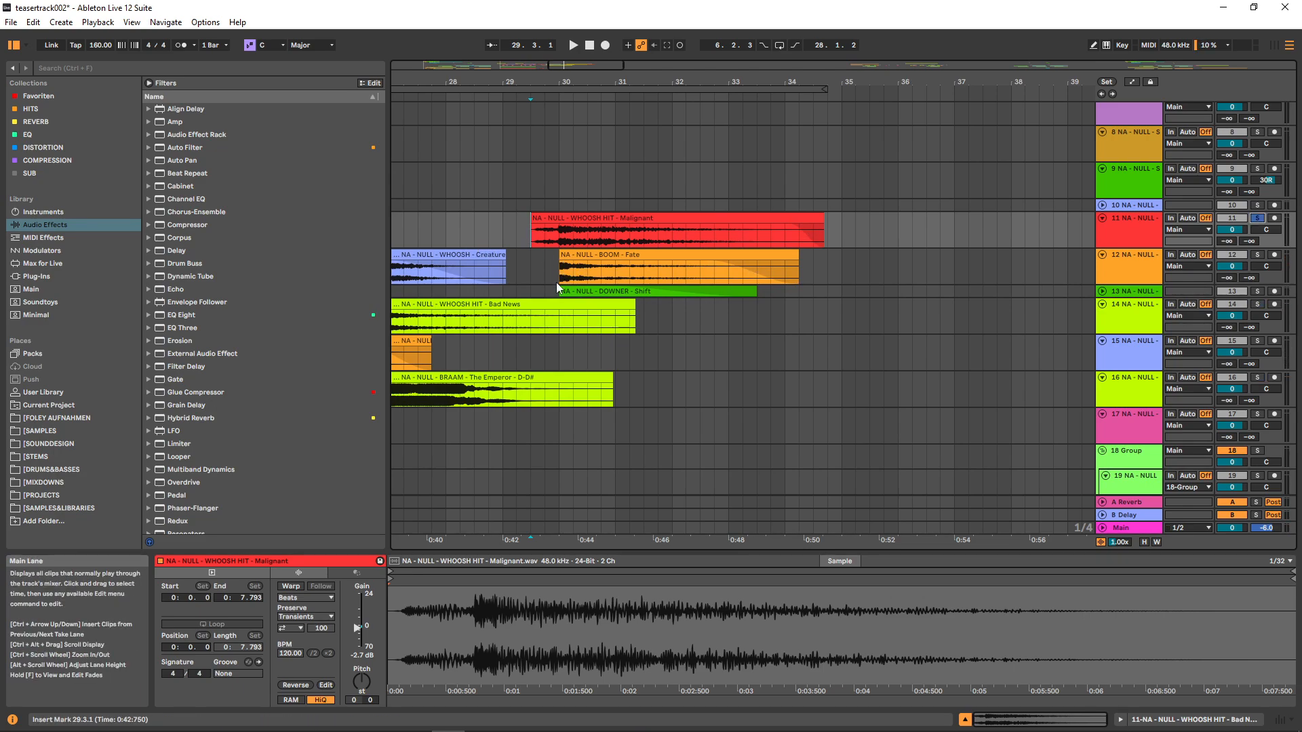
# Unfold track 13, add track 12 to the solo with track 11, and listen to BOOM - Fate with WHOOSH HIT - Malignant from 29.3.1.
pyautogui.click(1102, 291)
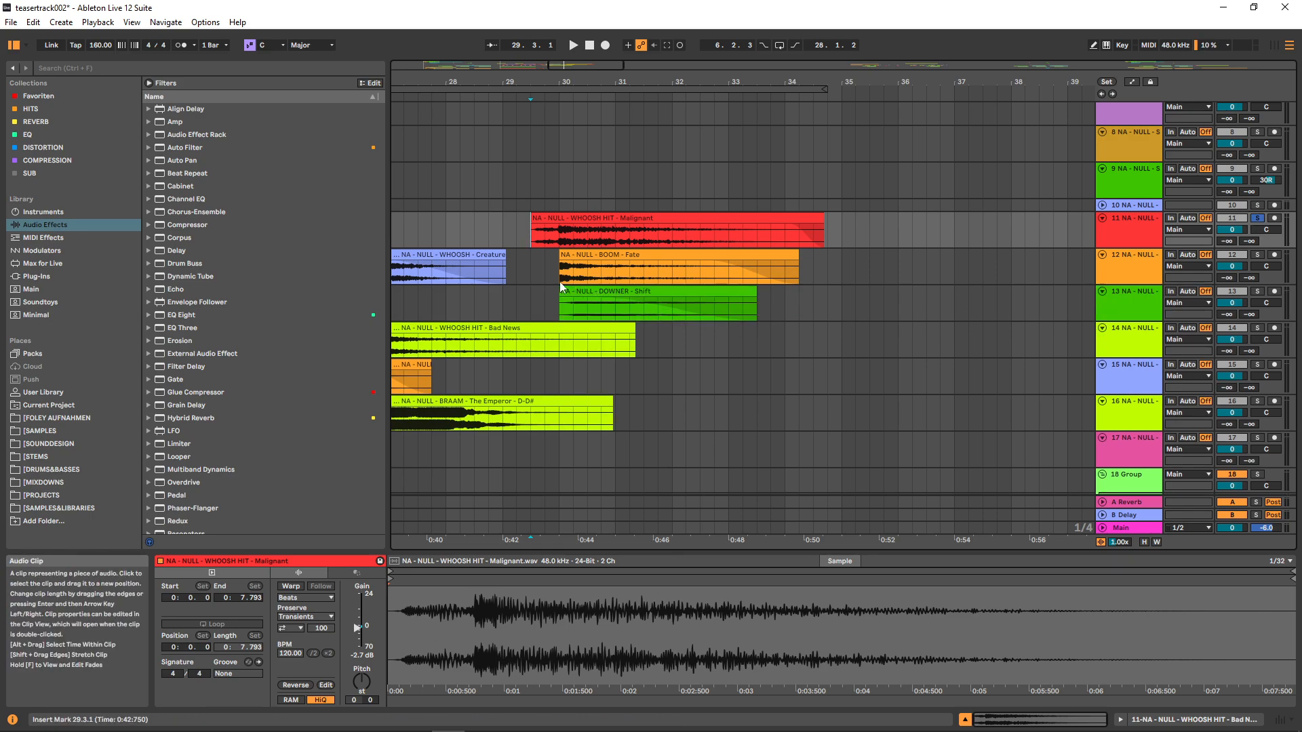
pyautogui.click(537, 263)
pyautogui.press('space')
pyautogui.press('s')
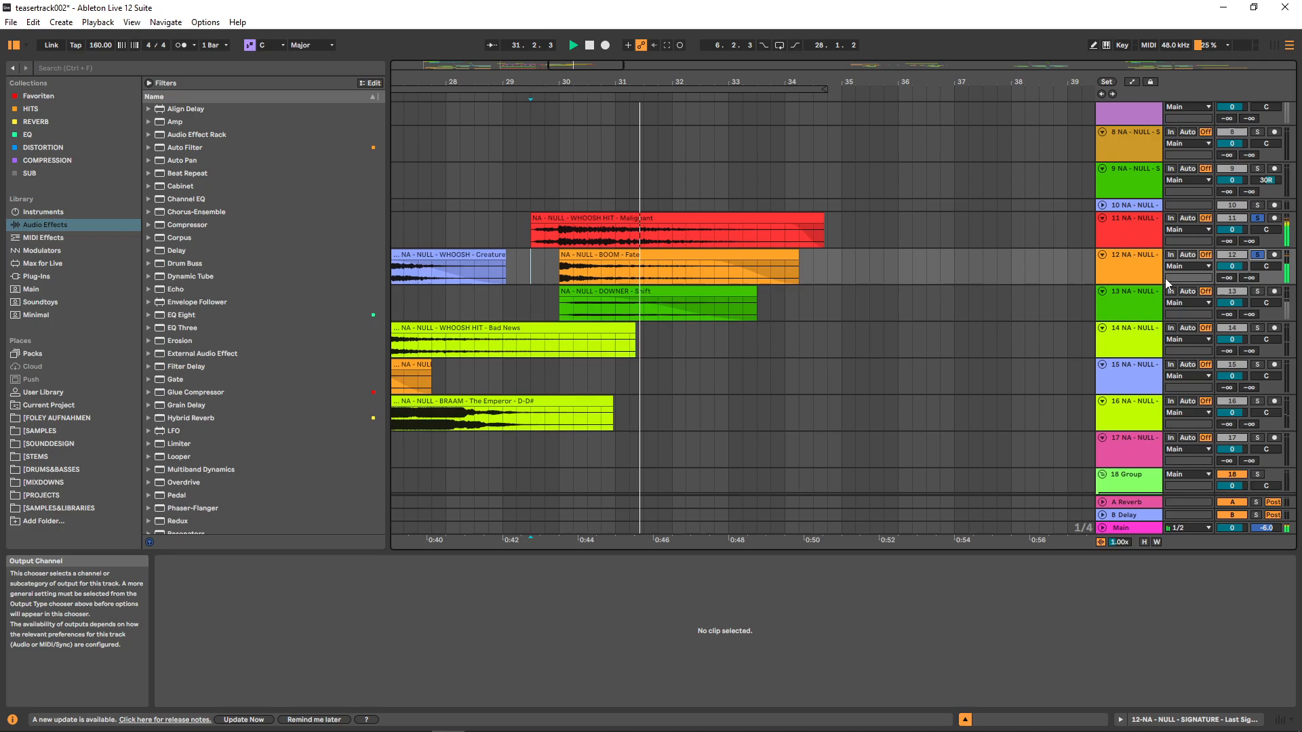
pyautogui.press('space')
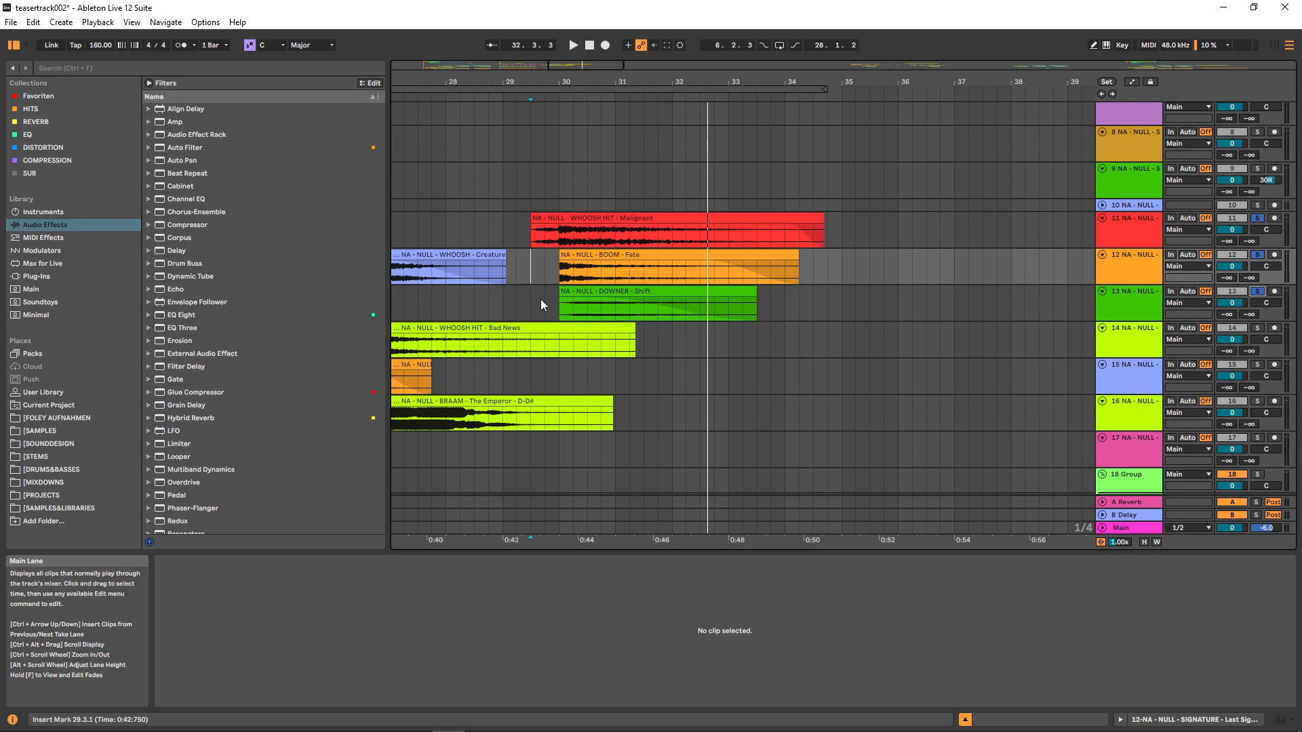
# Solo track 13 together with tracks 11 and 12 and listen to the combined ending layers from 29.3.1.
pyautogui.press('space')
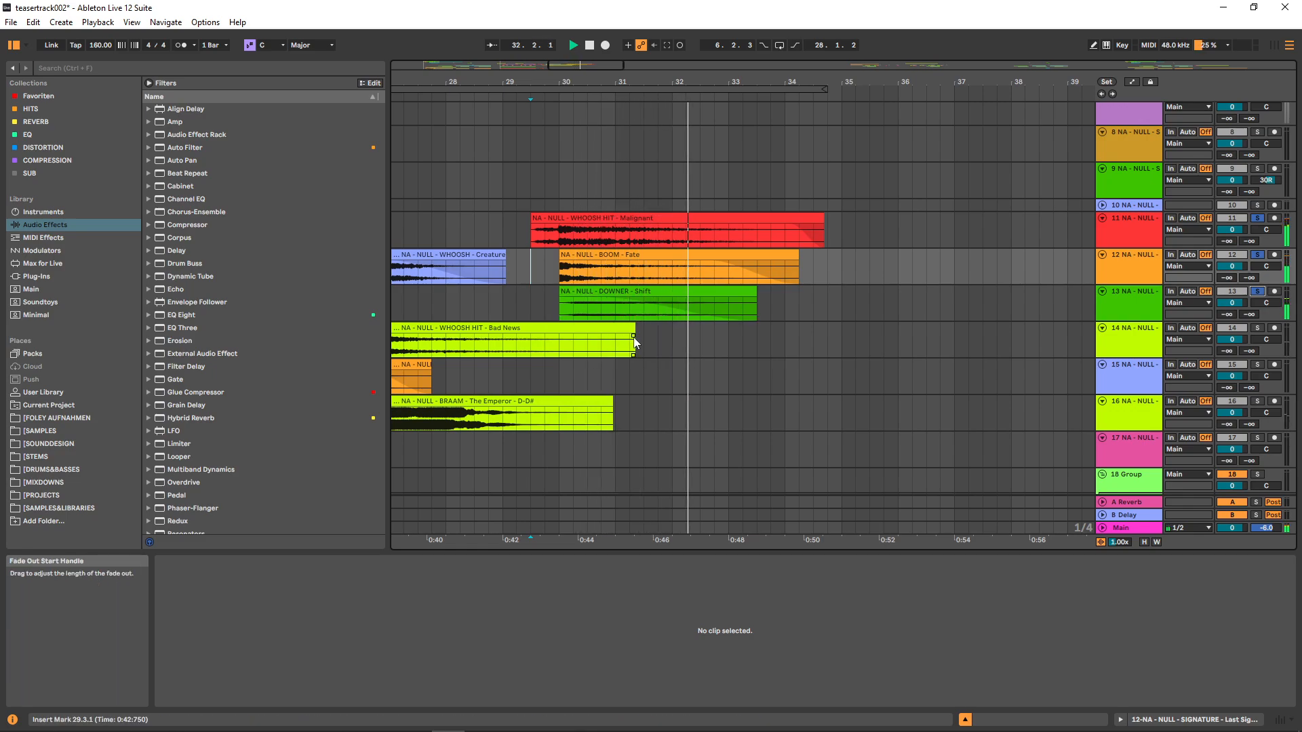
pyautogui.click(813, 305)
pyautogui.press('space')
# Solo only track 13, listen to the DOWNER - Shift clip from 30.1.1, and clear the solo.
pyautogui.click(568, 309)
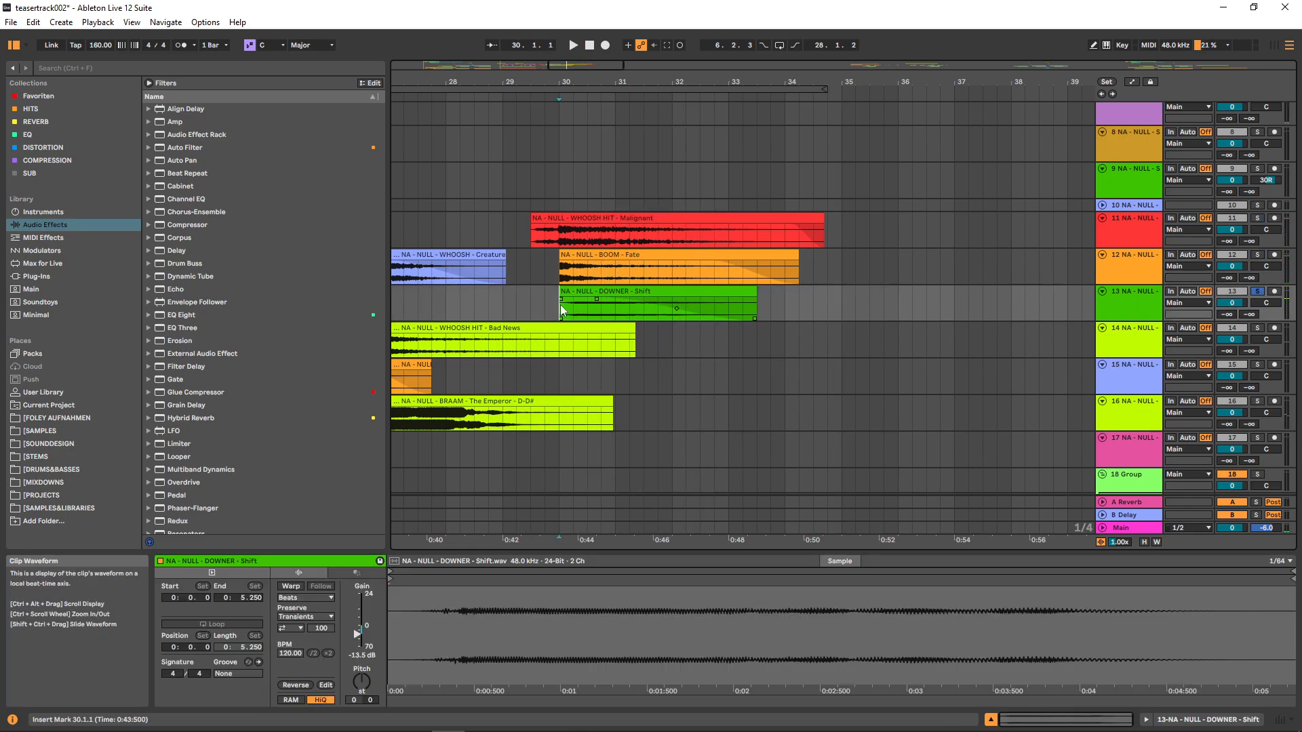
pyautogui.press('space')
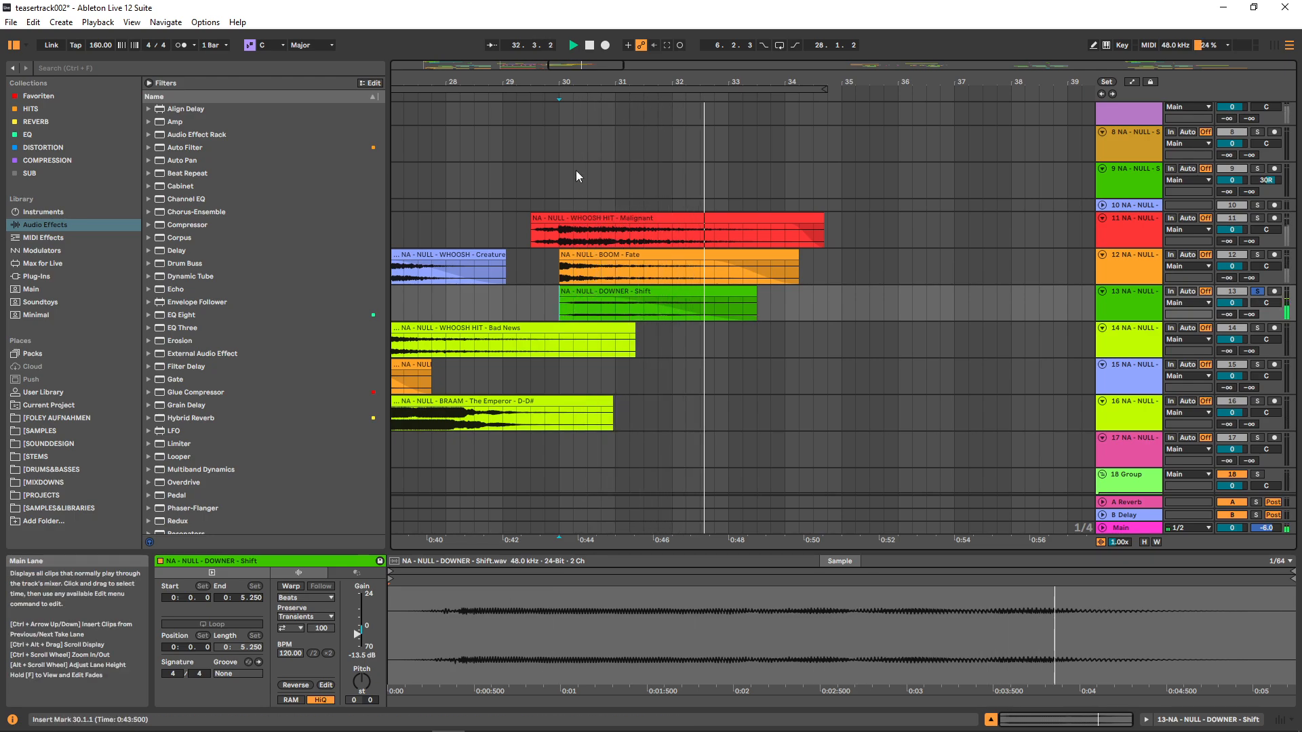
pyautogui.press('space')
pyautogui.press('s')
# Examine how the hit, whoosh and signature clips line up across the tracks before and throughout the Final section.
pyautogui.moveTo(579, 80); pyautogui.dragTo(602, 54)
pyautogui.scroll(1, 602, 257)
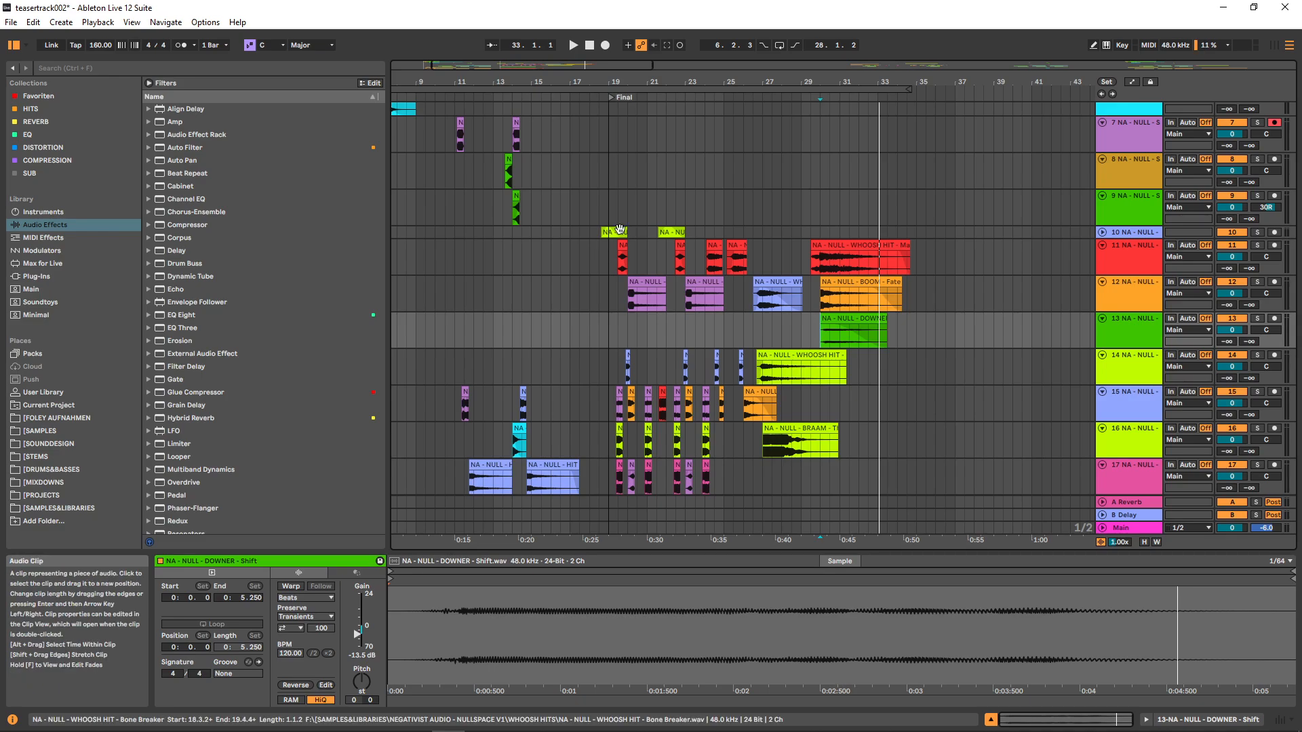
pyautogui.scroll(-2, 609, 377)
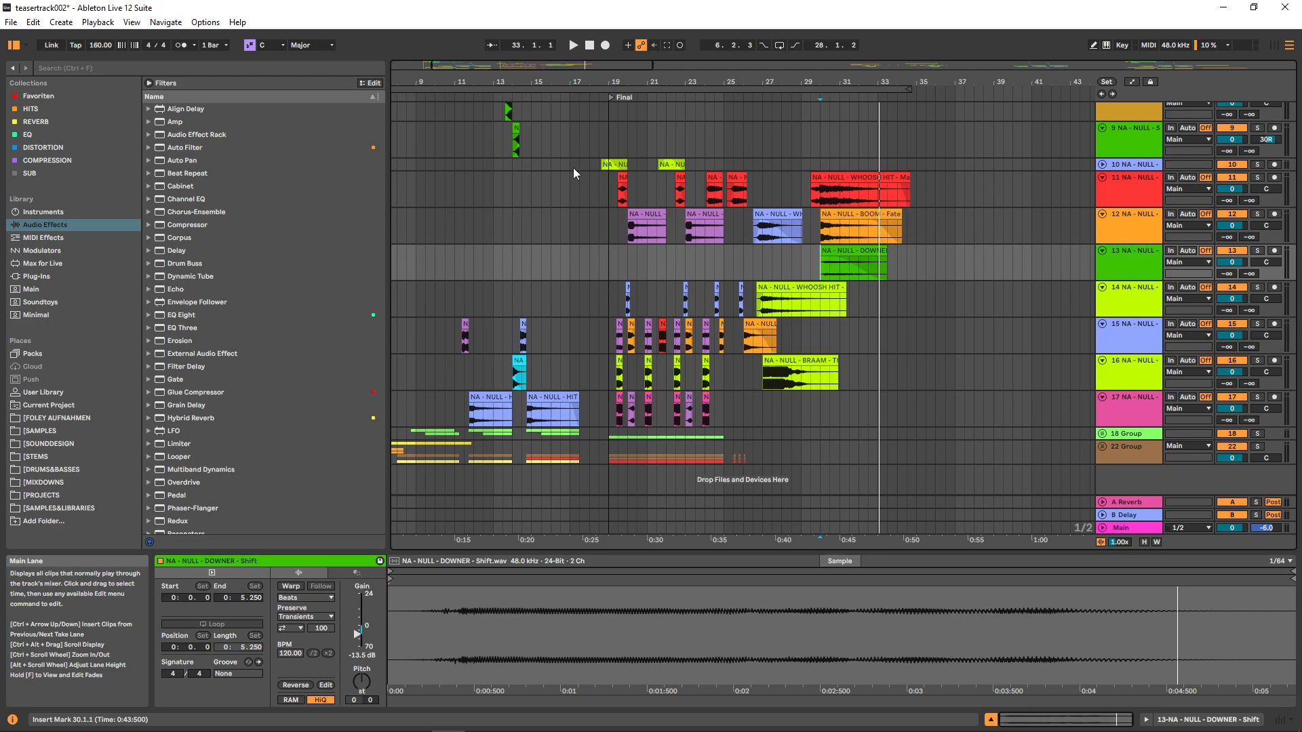
pyautogui.scroll(5, 556, 203)
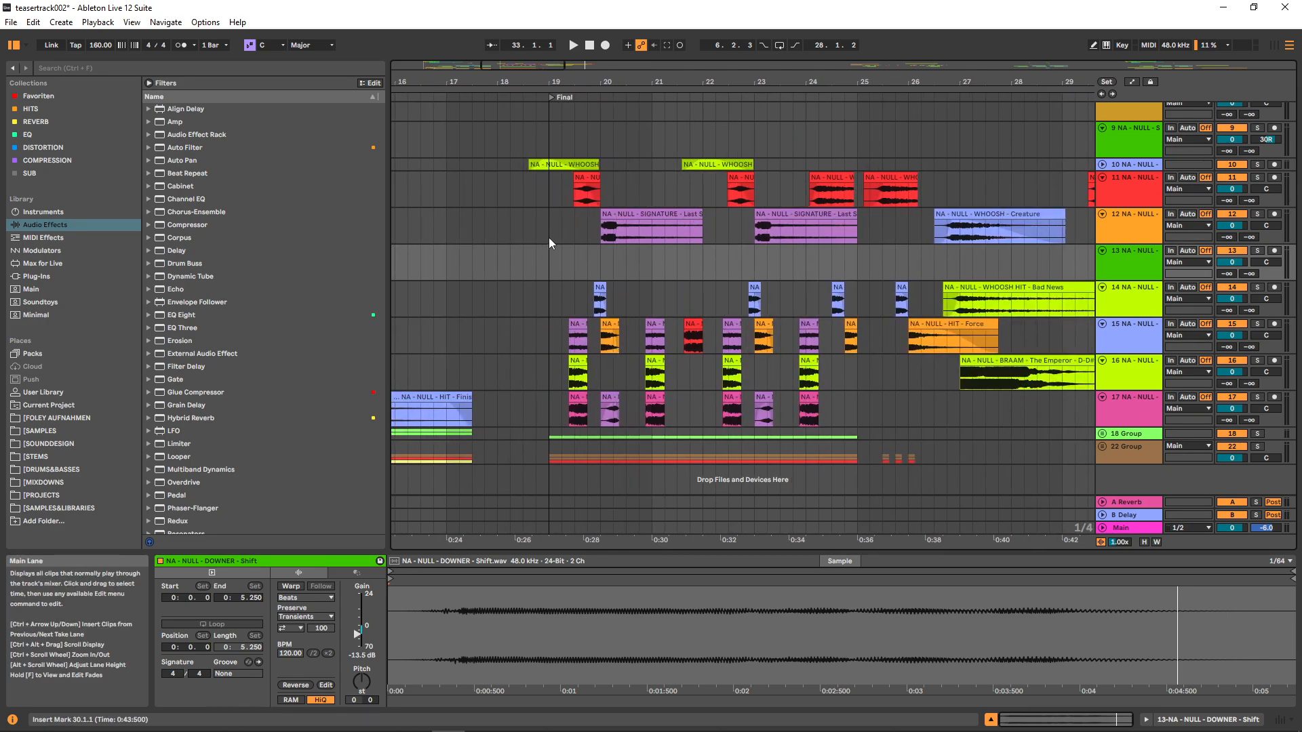
pyautogui.hscroll(-8, 548, 237)
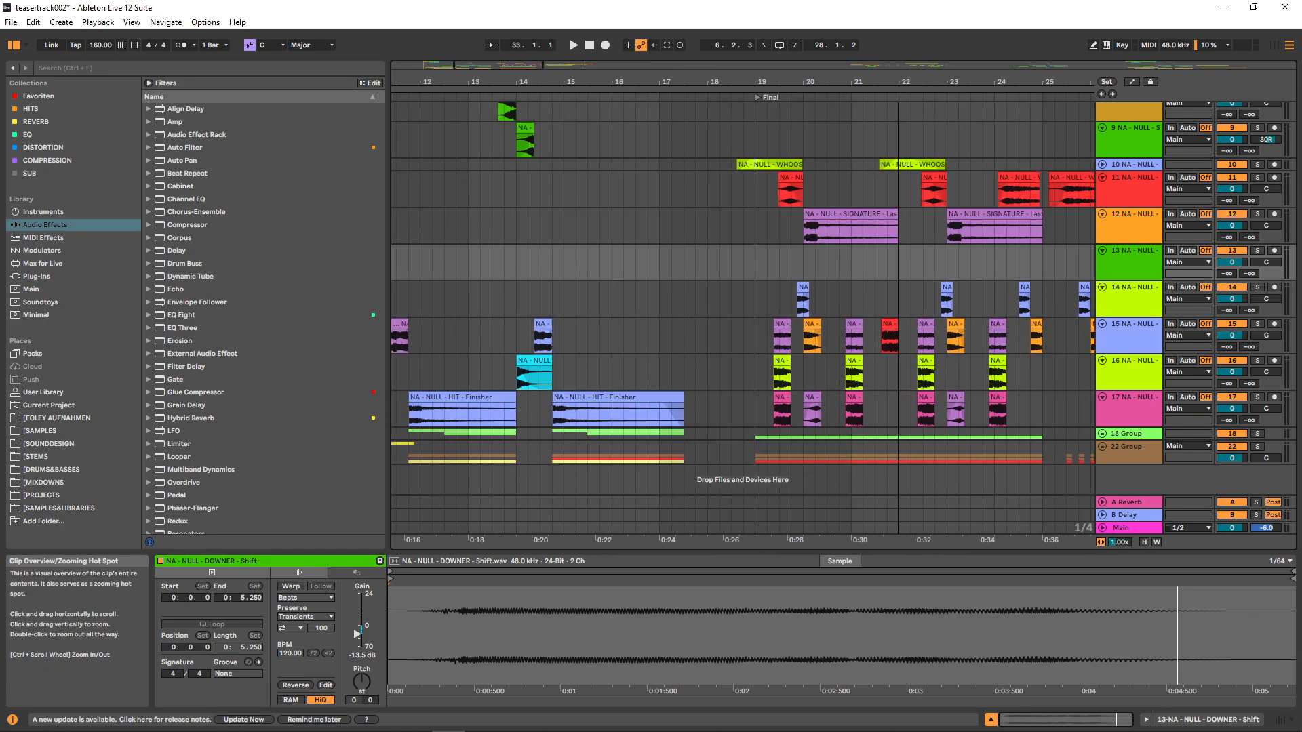
pyautogui.hscroll(10, 549, 238)
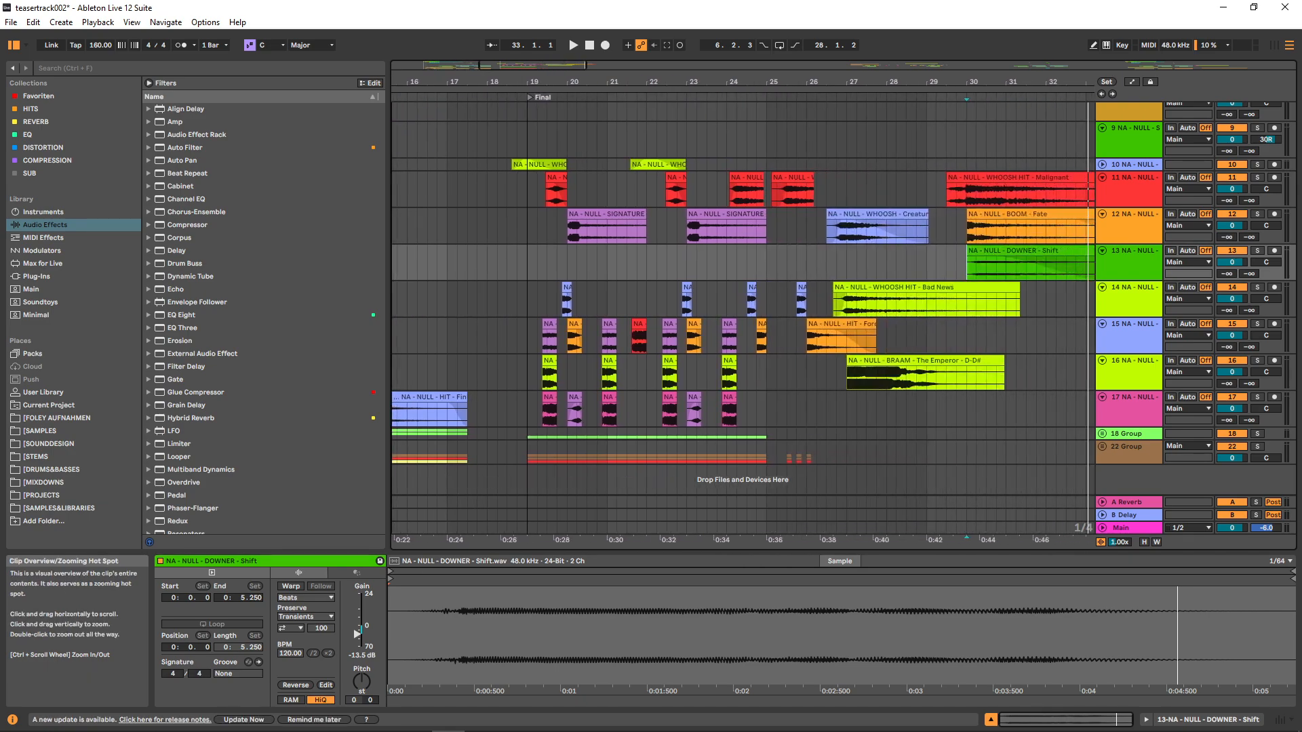
pyautogui.scroll(3, 559, 339)
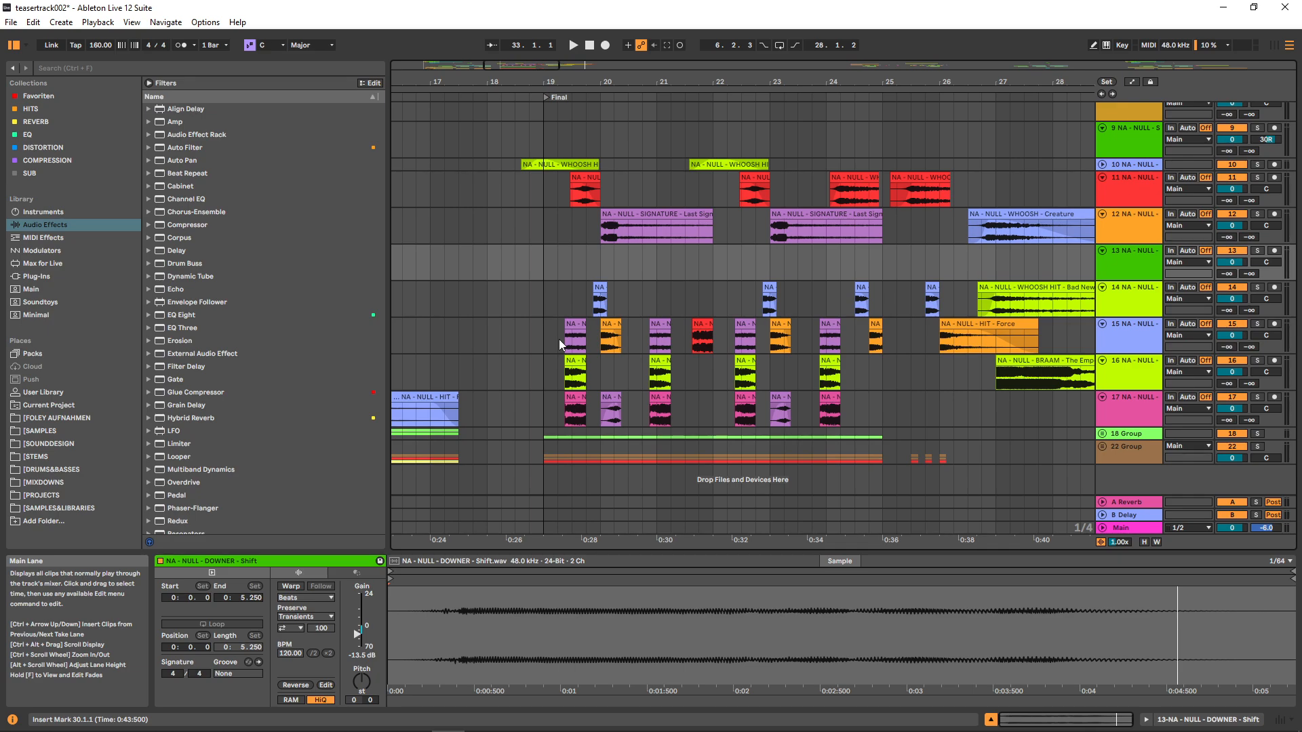
pyautogui.hscroll(-10, 559, 339)
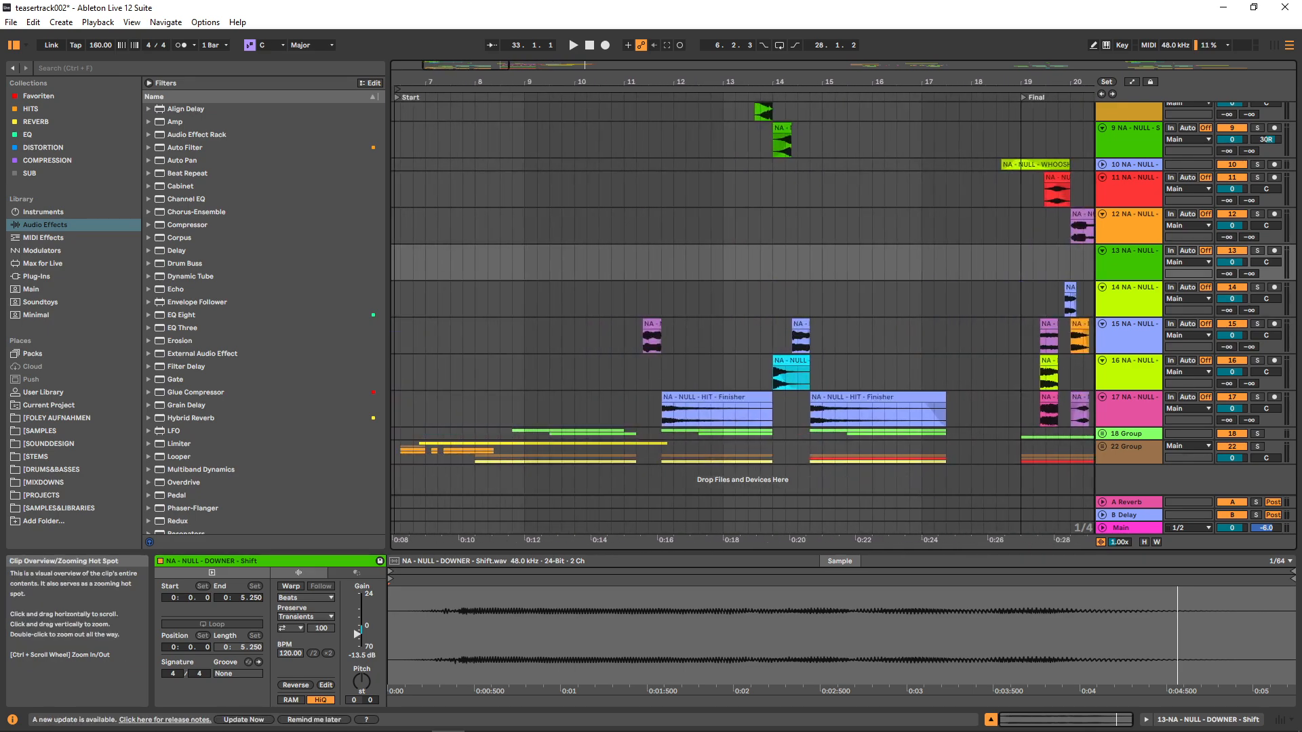
# Inspect the short transition clips on tracks 7 to 16 around bars 11 and 14, including DOWNER - Universal on track 15.
pyautogui.scroll(5, 632, 274)
pyautogui.click(632, 274)
pyautogui.scroll(-4, 629, 270)
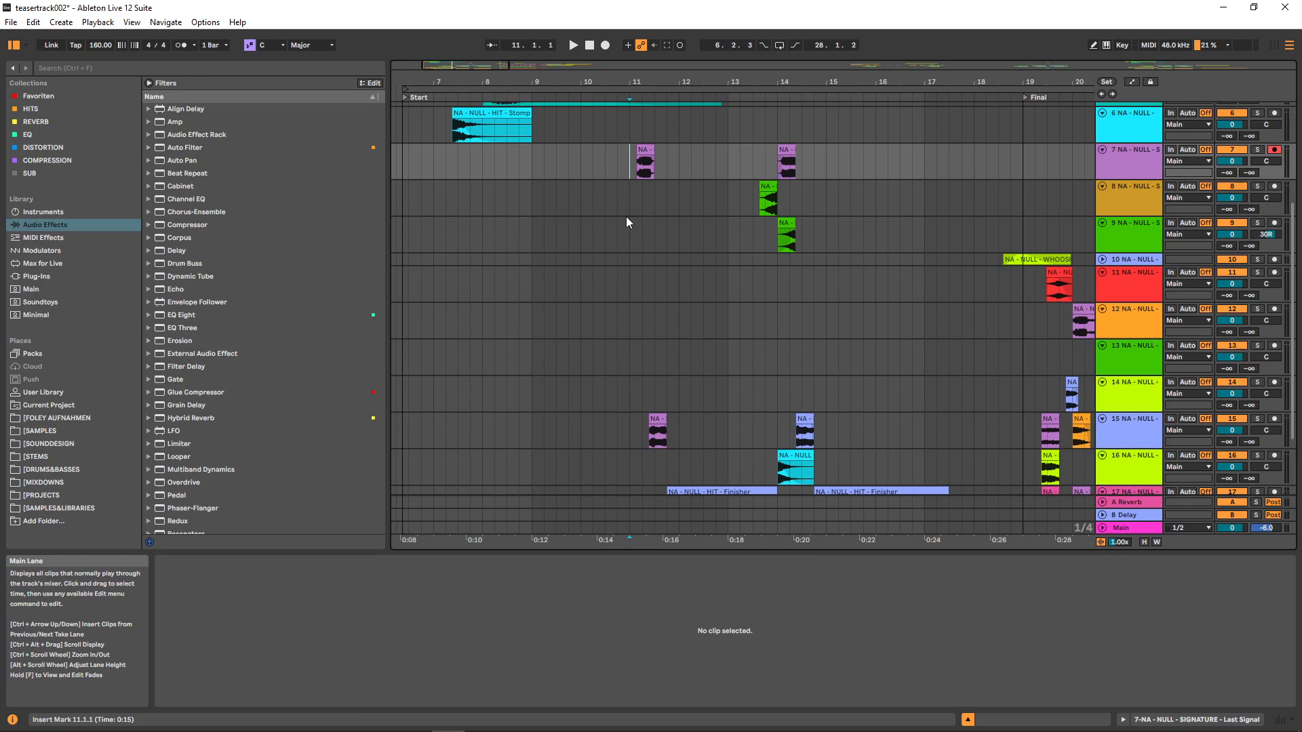
pyautogui.scroll(-2, 633, 315)
pyautogui.click(655, 356)
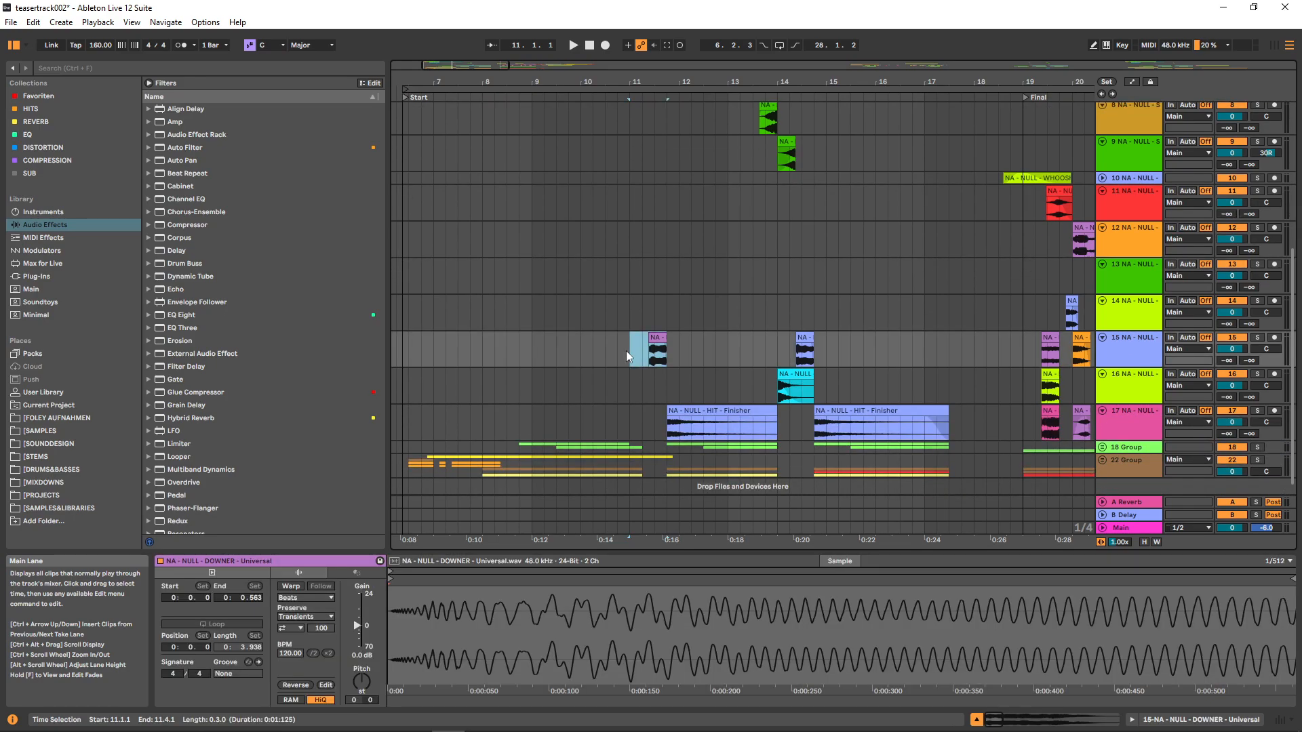
pyautogui.click(625, 351)
pyautogui.scroll(3, 620, 237)
pyautogui.click(657, 445)
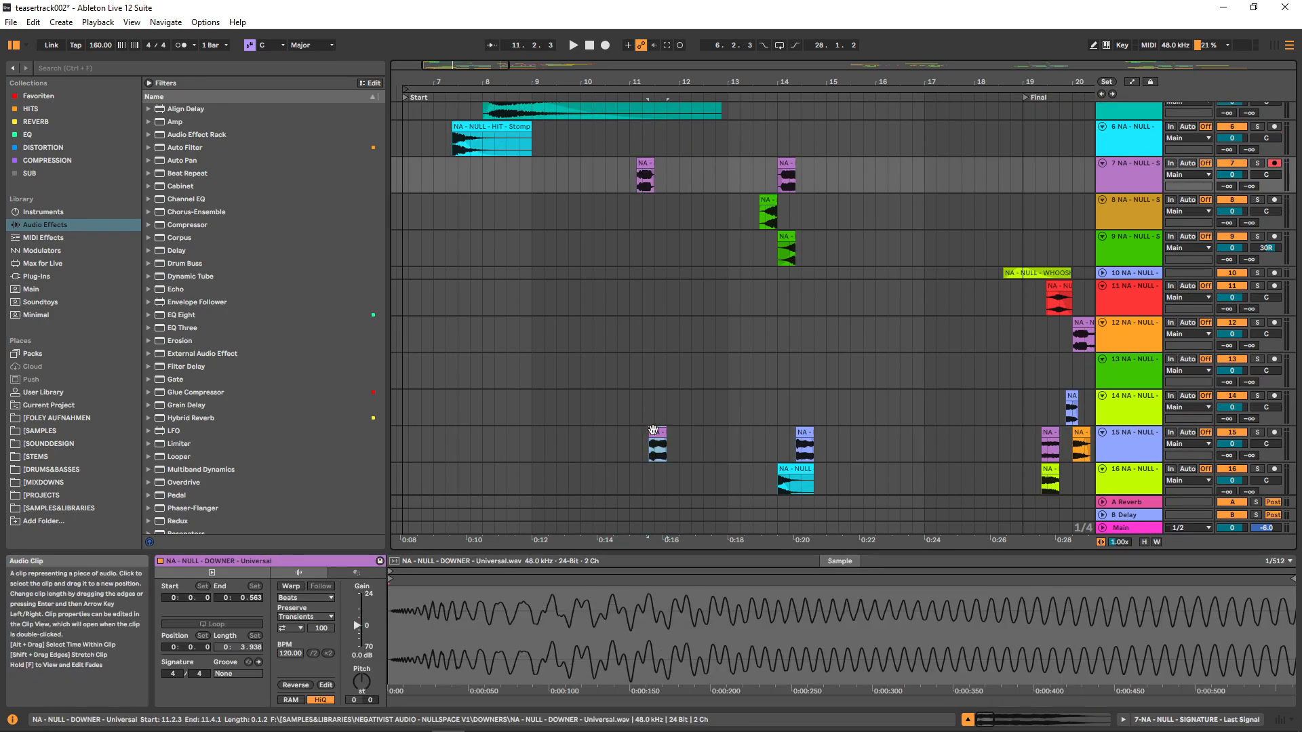
pyautogui.moveTo(751, 148); pyautogui.dragTo(815, 433)
pyautogui.click(763, 427)
# Select the three stacked clips on tracks 15 to 17 from 19.2.3 to 19.4.1 to inspect the layered hit.
pyautogui.scroll(-3, 524, 316)
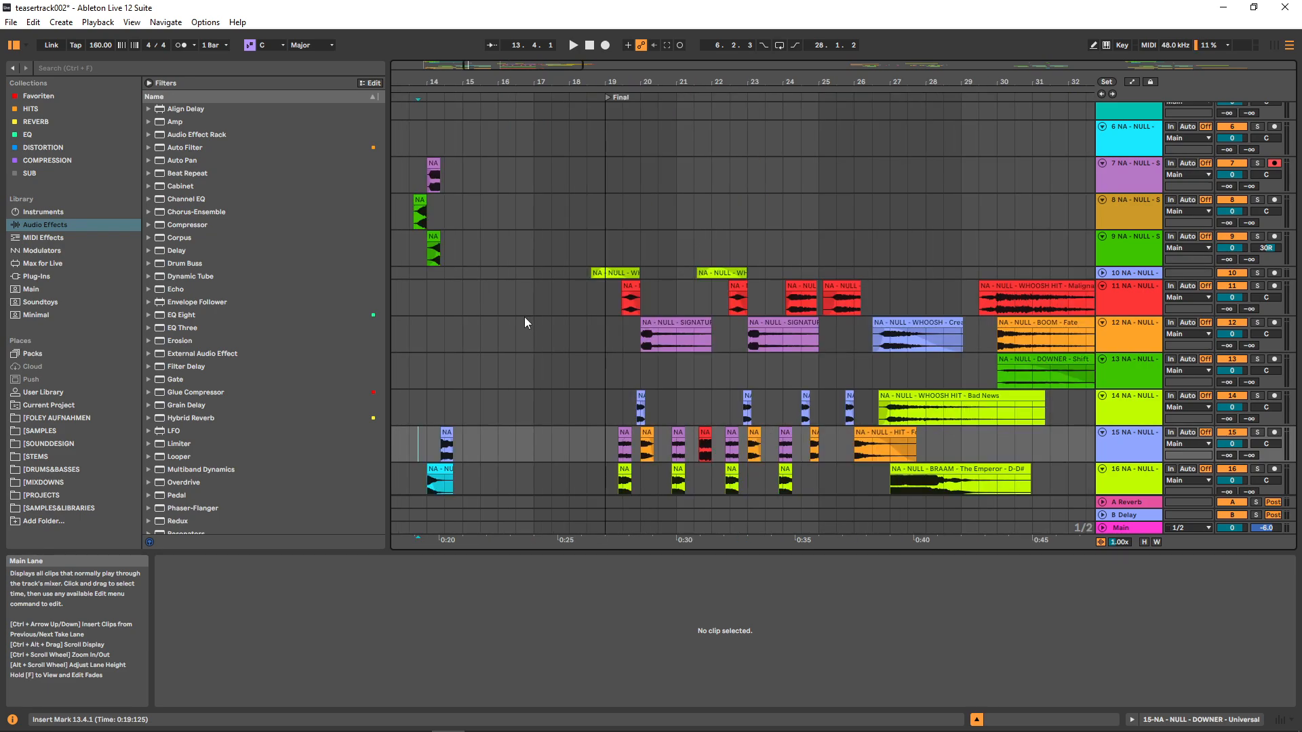
pyautogui.scroll(-3, 608, 330)
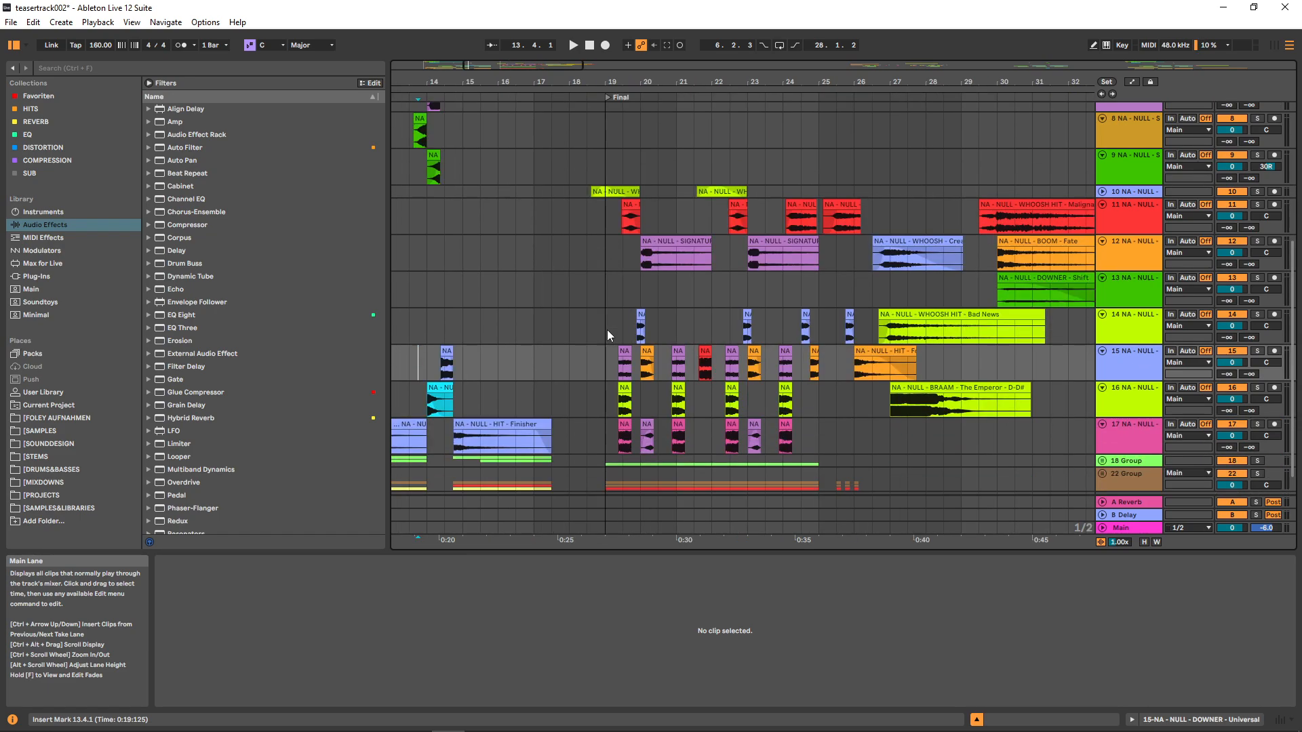
pyautogui.click(633, 429)
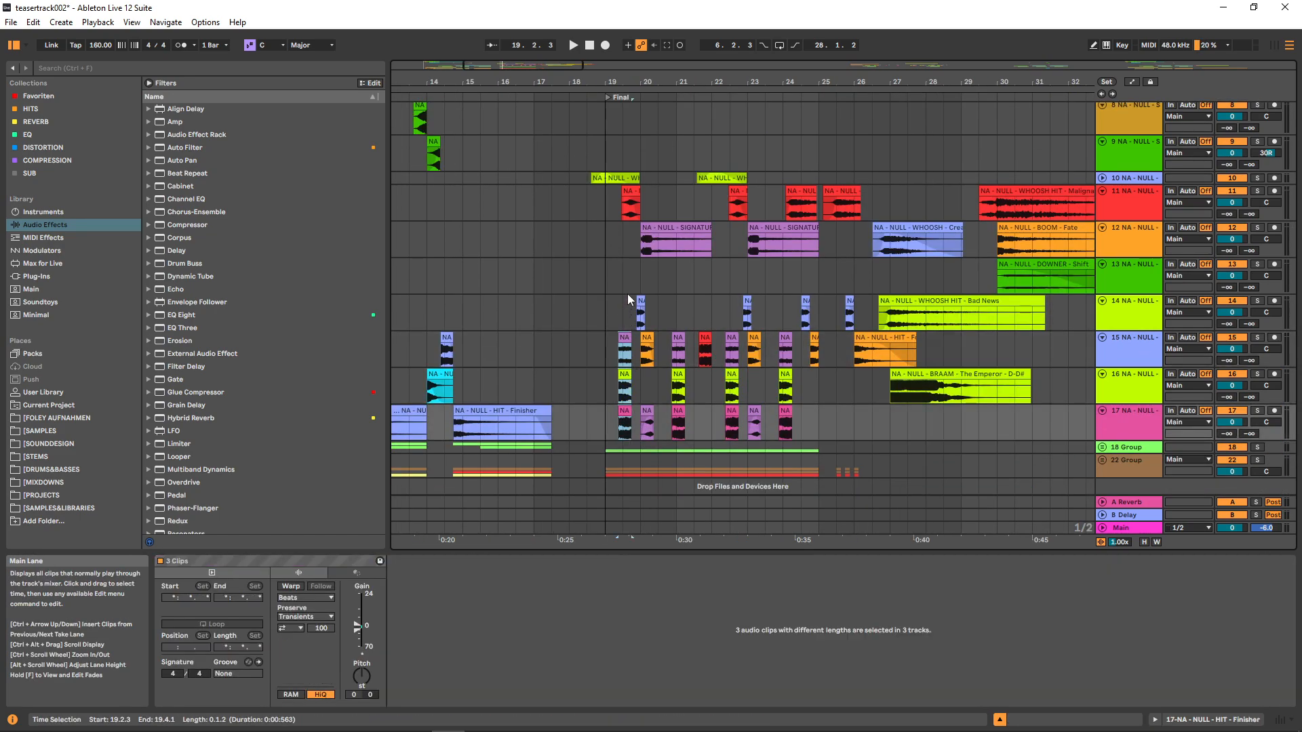
pyautogui.click(637, 246)
pyautogui.click(664, 376)
# Inspect the layered clips at bar 20, selecting SIGNATURE - Last Signal on track 12 from 20.1.1 to 22.1.1.
pyautogui.scroll(3, 668, 374)
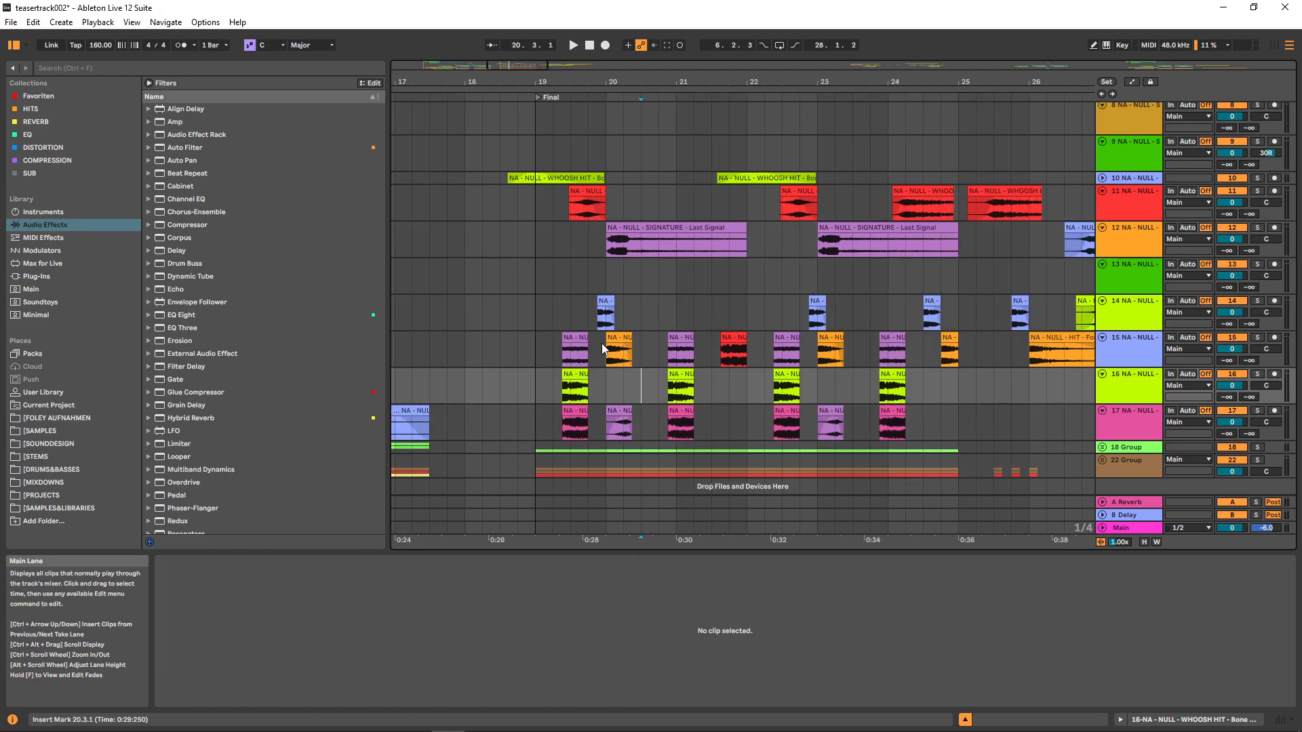
pyautogui.click(617, 339)
pyautogui.click(633, 384)
pyautogui.moveTo(606, 243); pyautogui.dragTo(748, 243)
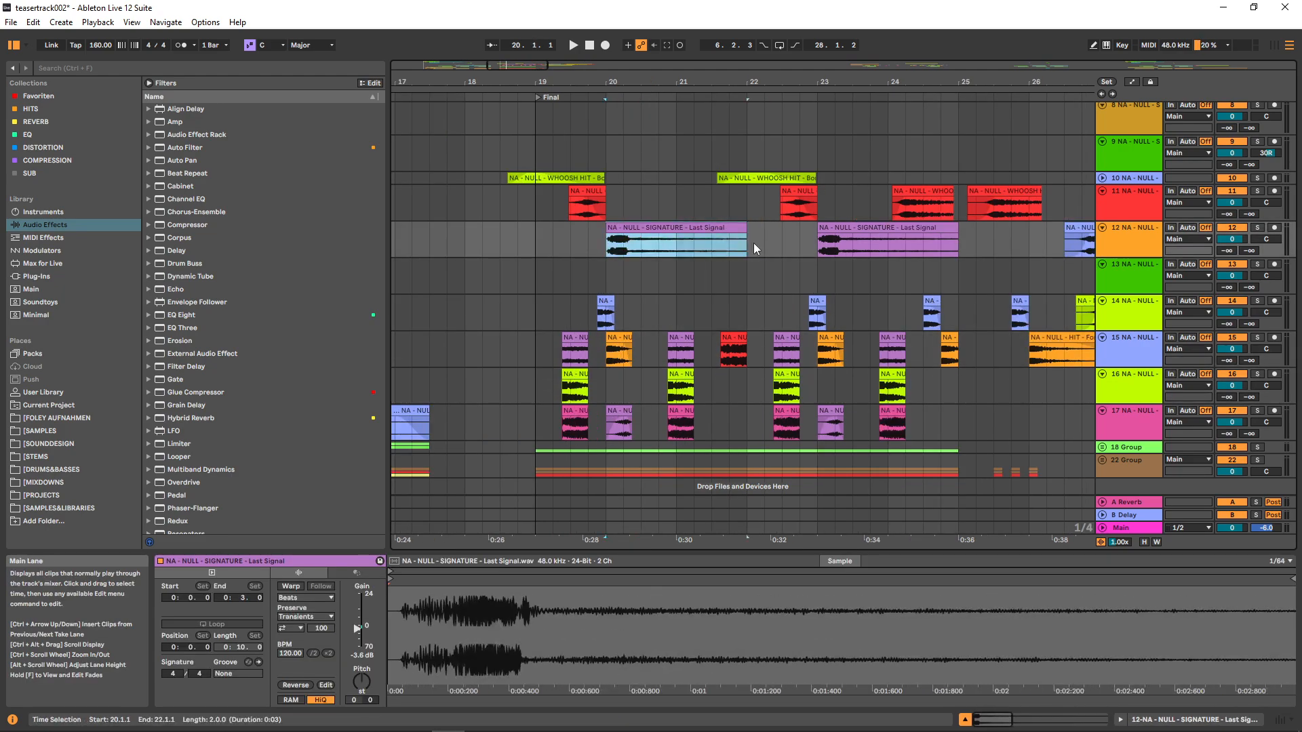
pyautogui.click(571, 274)
# Examine the riser and atmosphere layers in the expanded group 22 under the Final section, and return to the whole arrangement with the insert mark at 22.1.1.
pyautogui.scroll(-1, 571, 274)
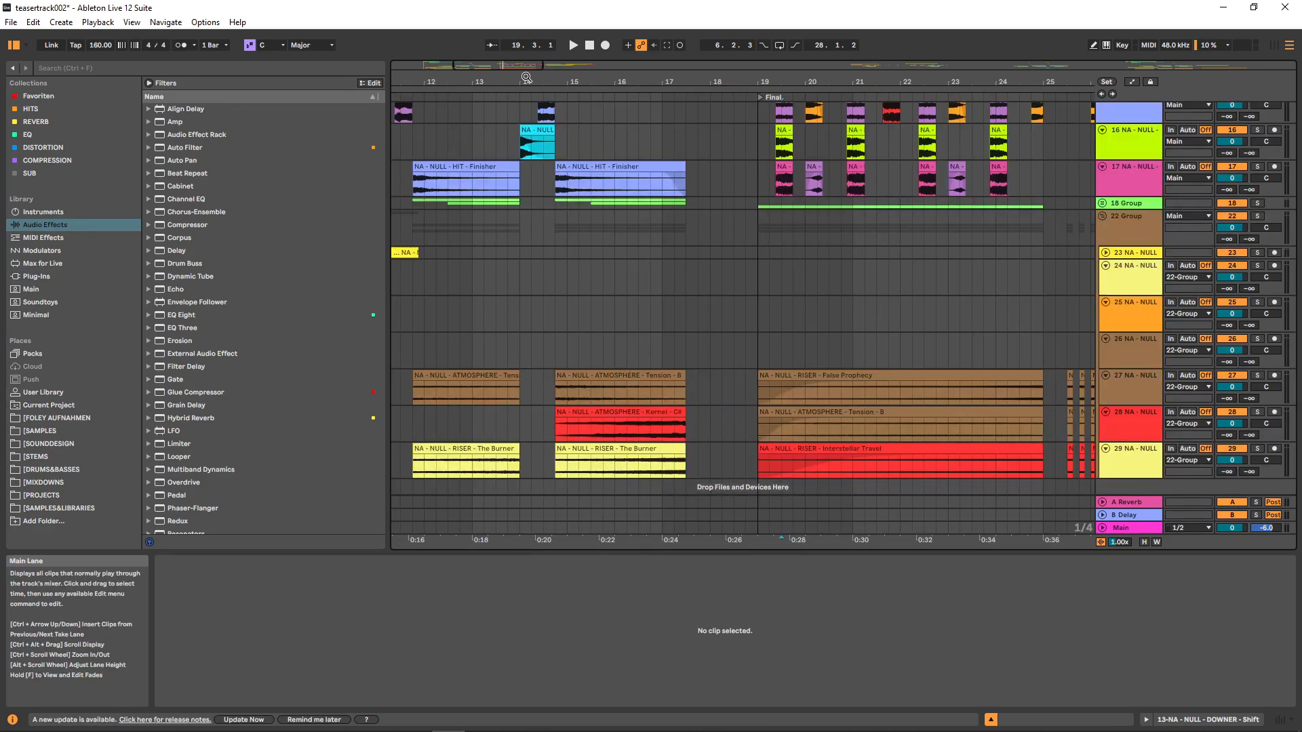
pyautogui.moveTo(518, 66); pyautogui.dragTo(518, 55)
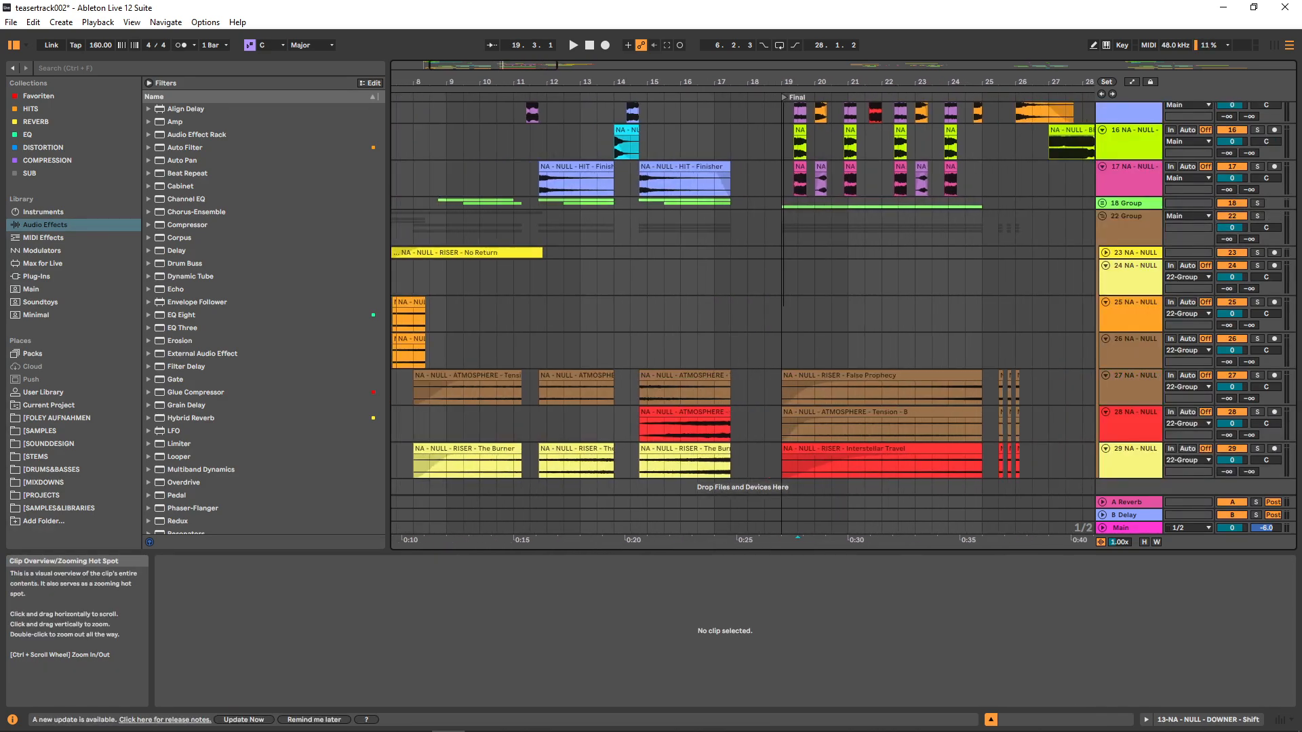
pyautogui.scroll(-1, 761, 379)
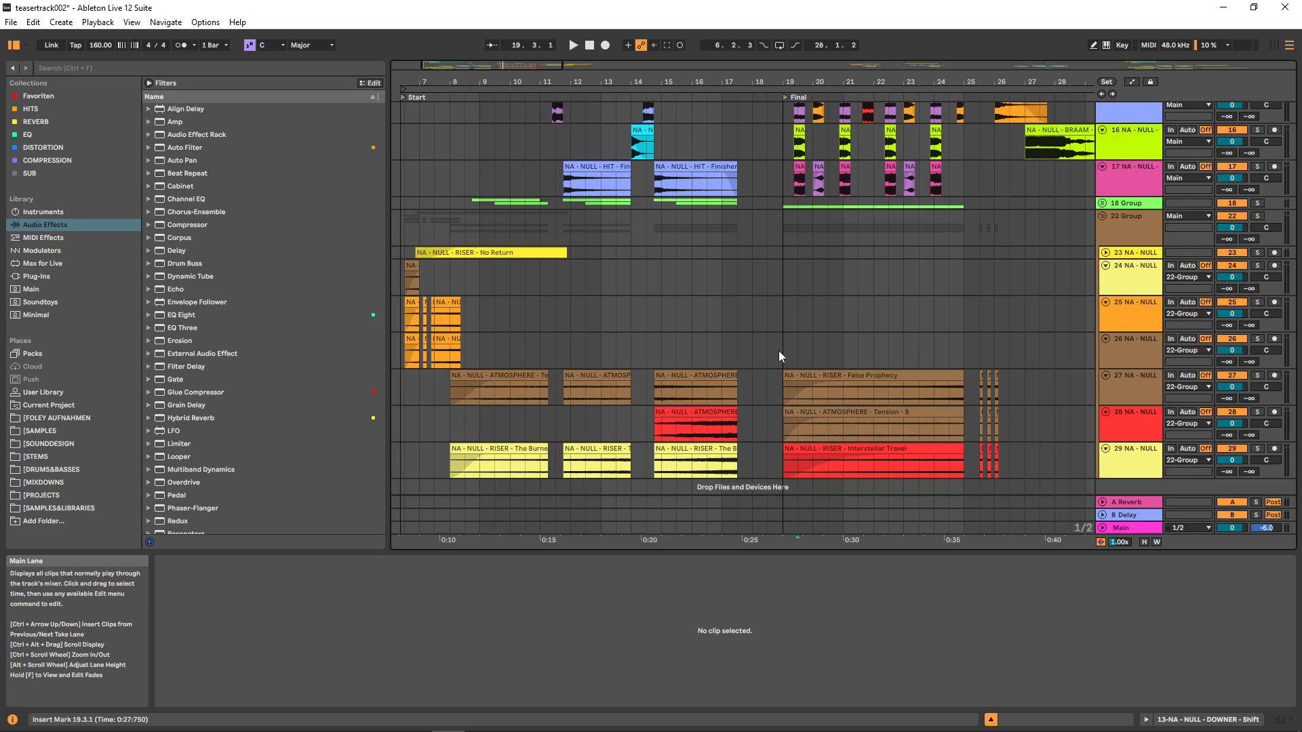
pyautogui.moveTo(778, 352); pyautogui.dragTo(940, 362)
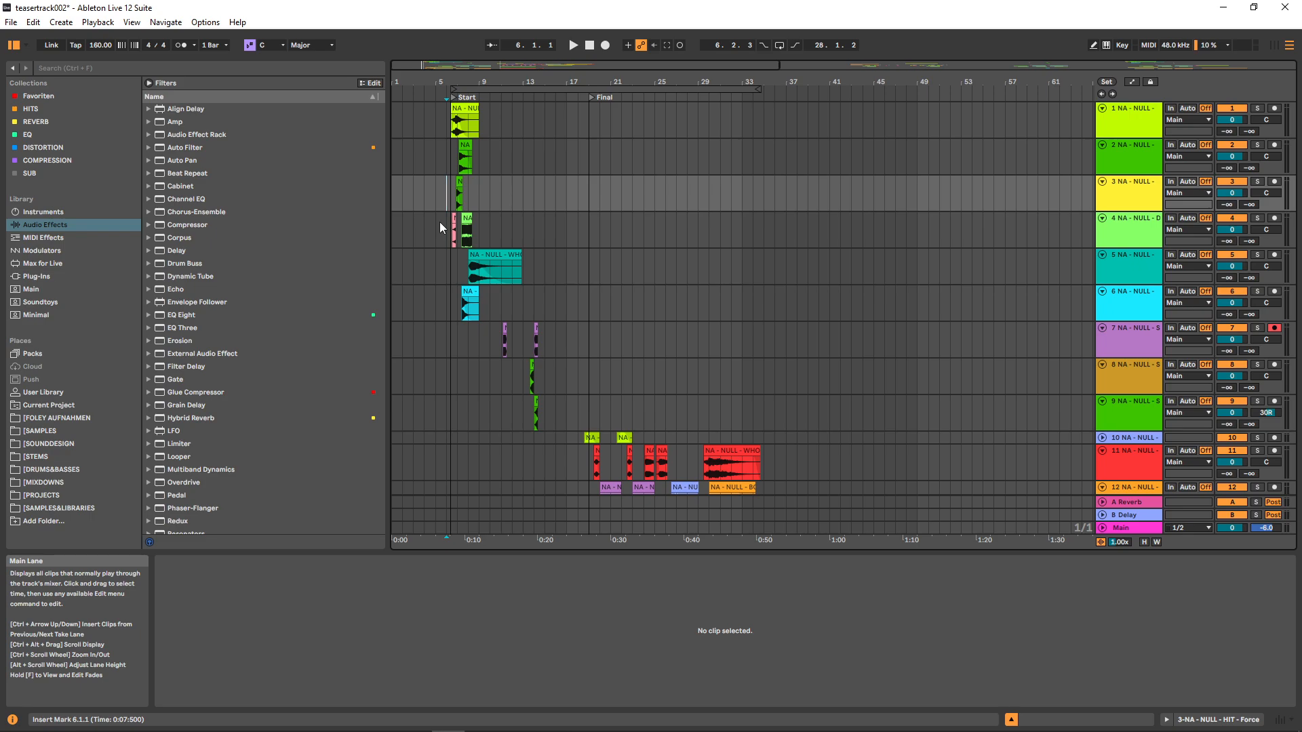
pyautogui.click(619, 269)
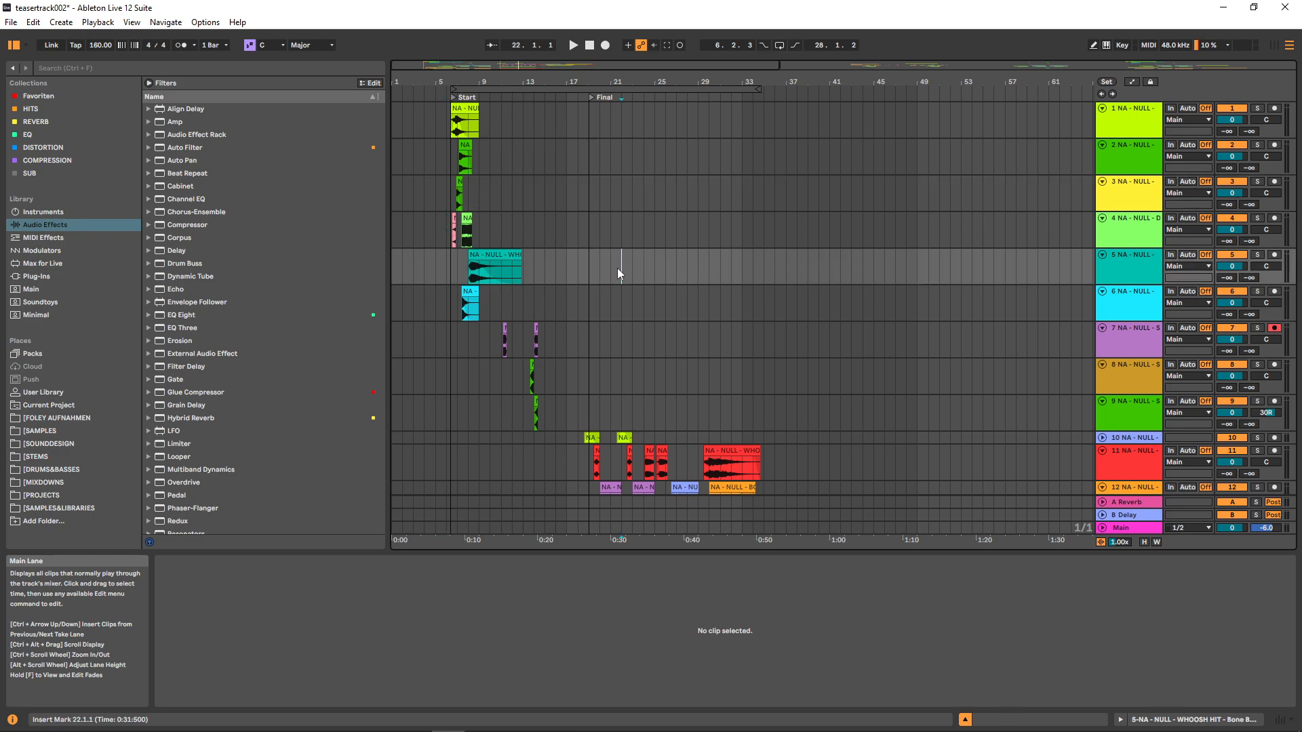